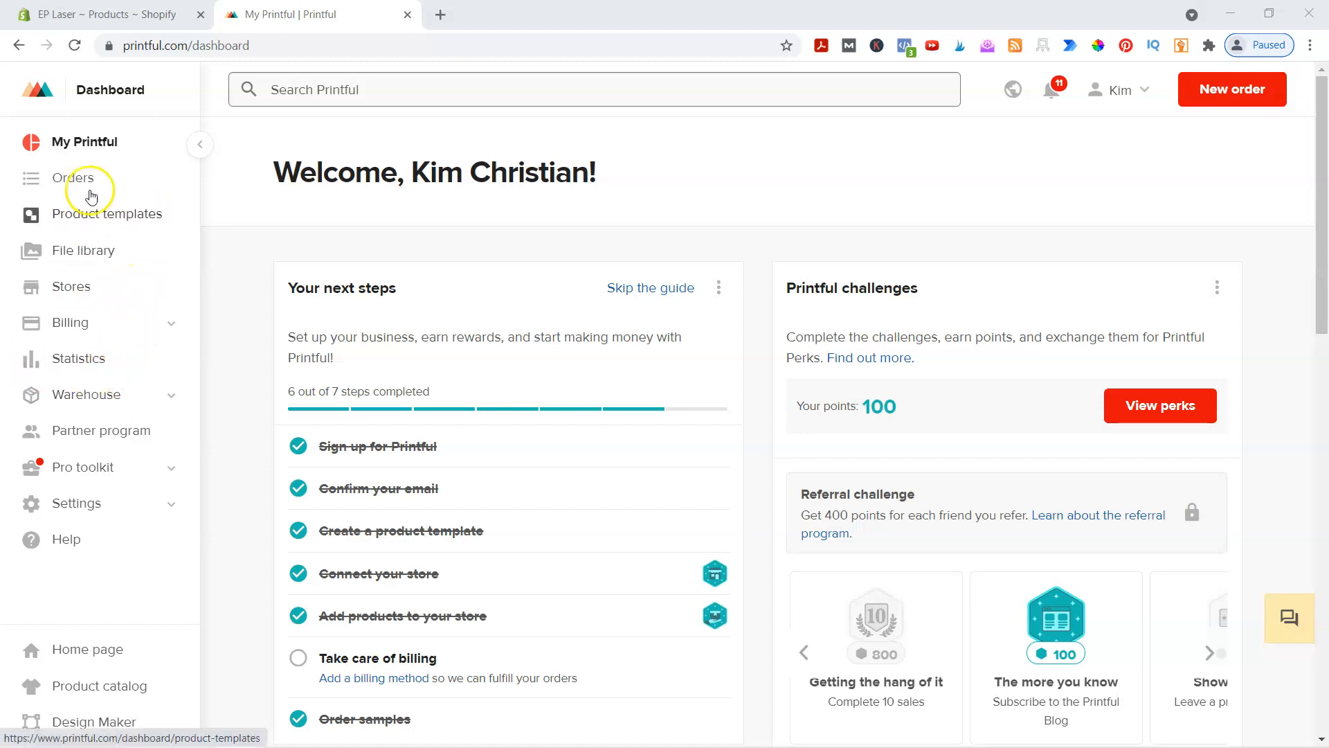
Open the EP Laser Shopify store from the list of connected stores.
{"action": "left_click", "coordinate": [93, 289]}
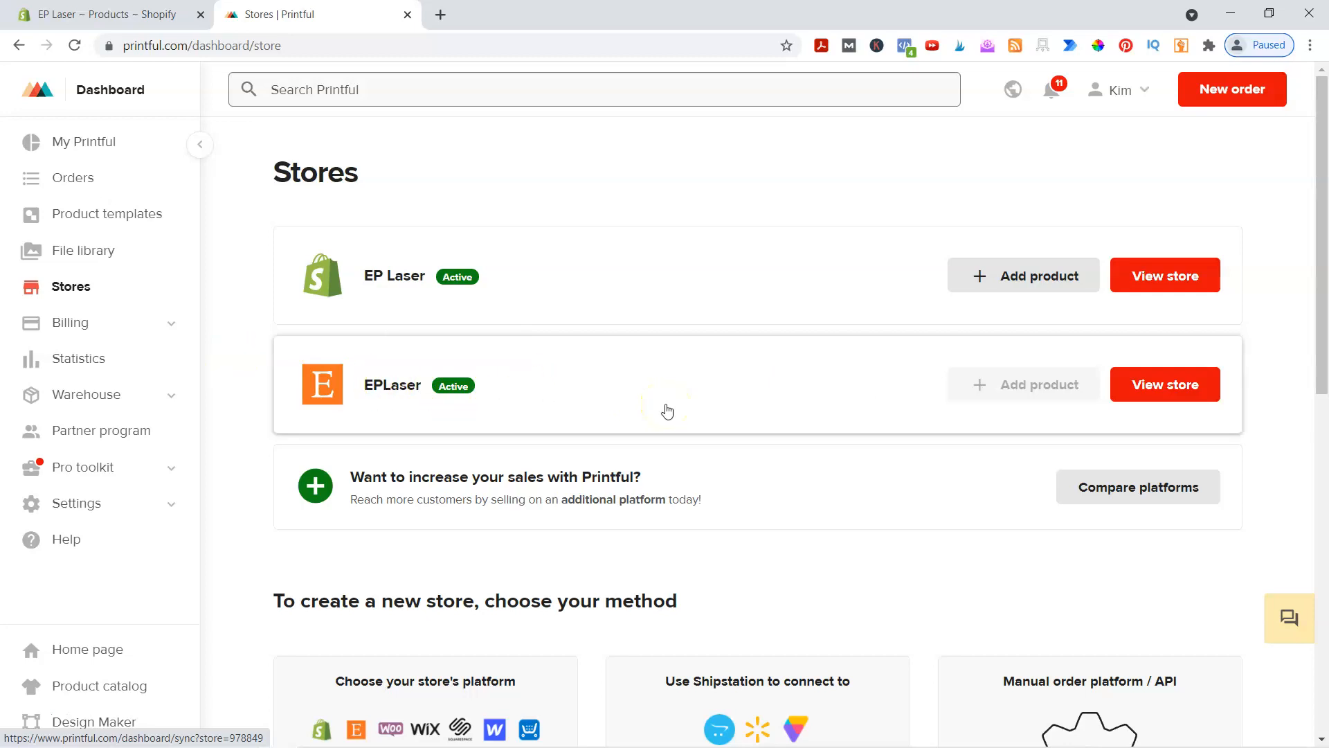
{"action": "left_click", "coordinate": [699, 273]}
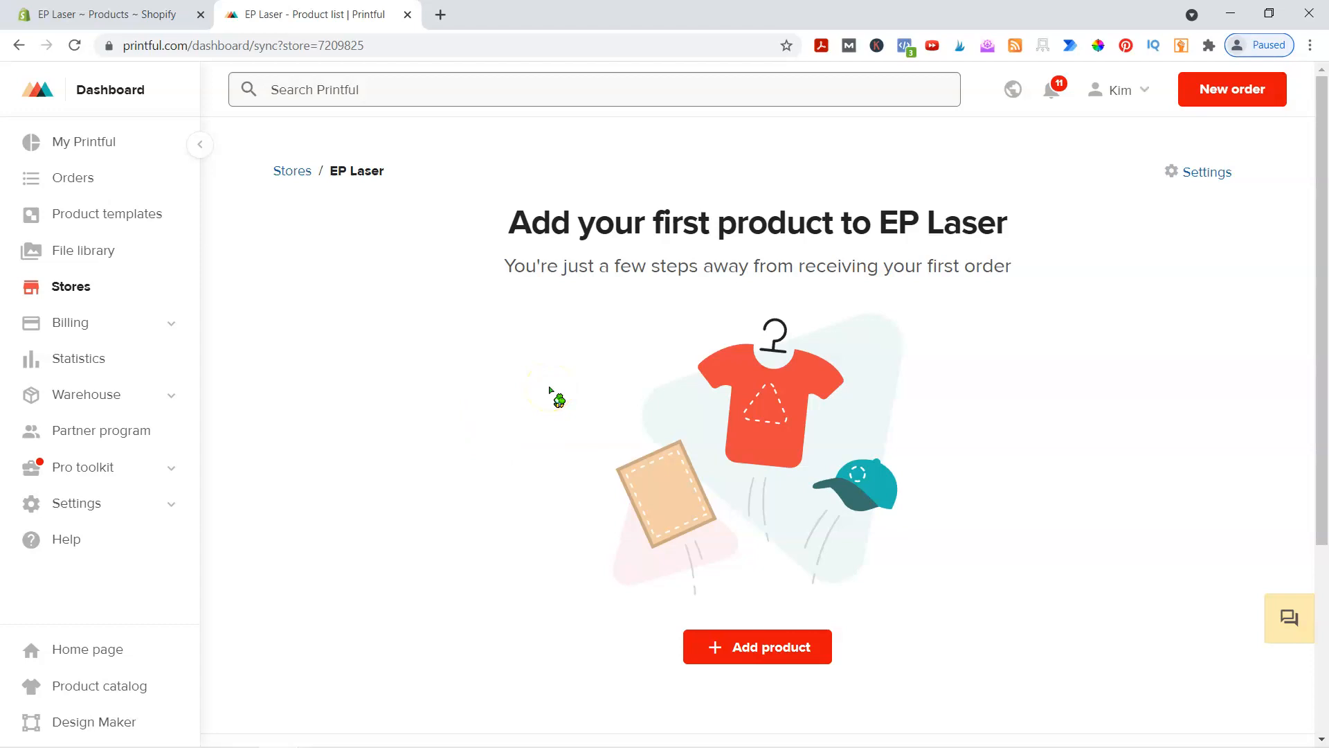
Switch to the Printful All-Over Design Sizes spreadsheet in Google Sheets and review the file sizes and their matching products.
{"action": "left_click", "coordinate": [16, 746]}
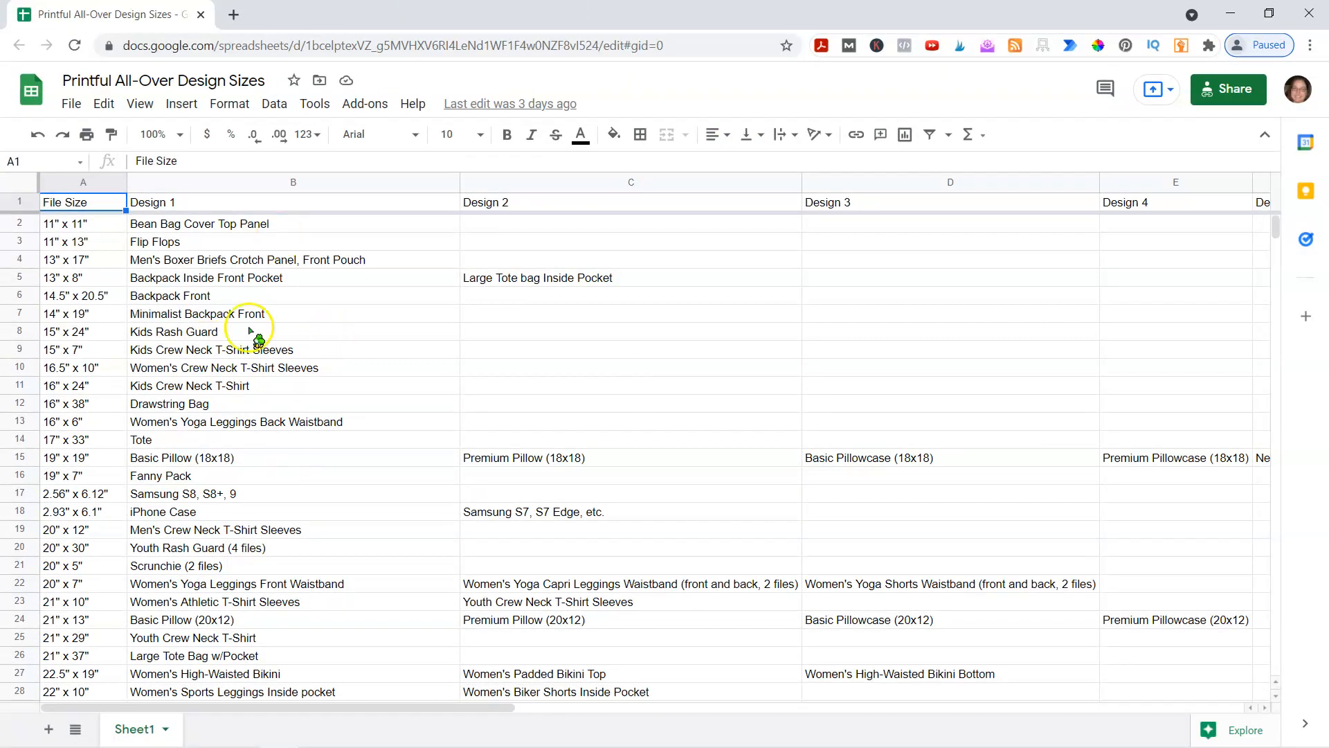
{"action": "left_click", "coordinate": [164, 223]}
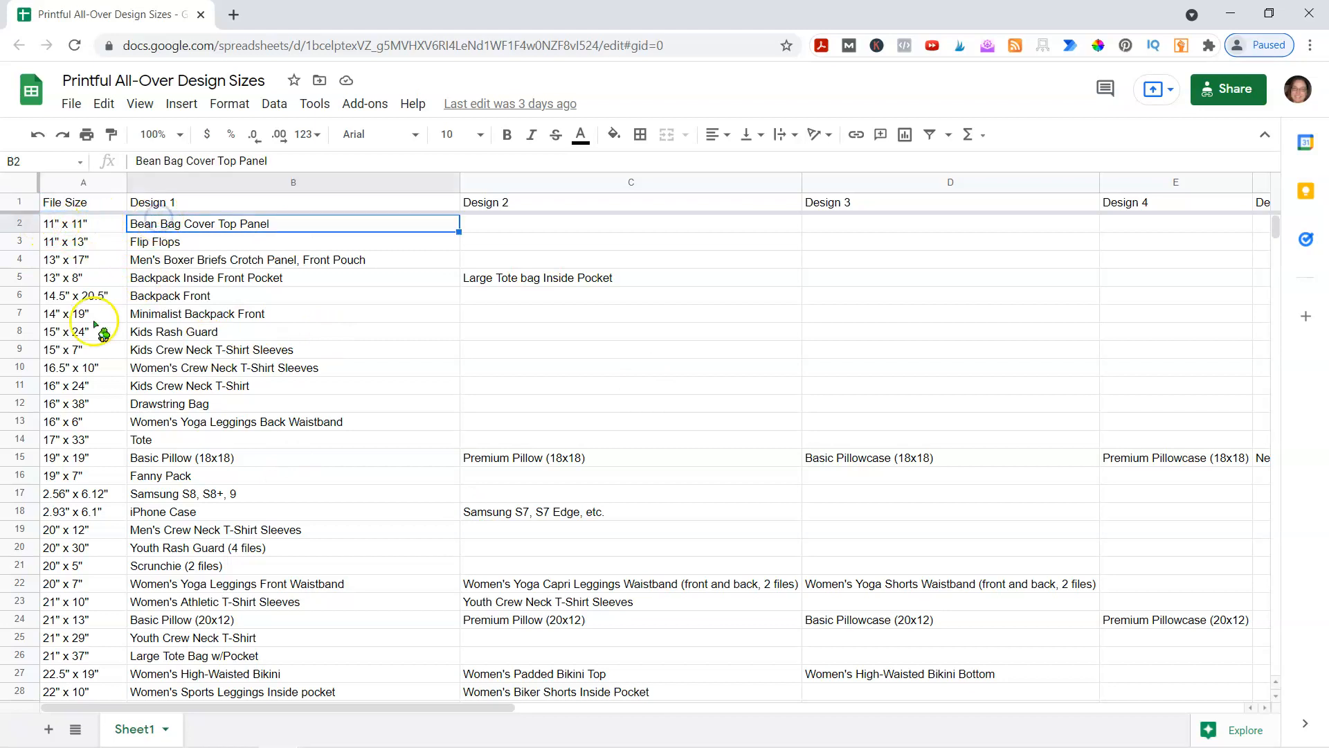
{"action": "scroll", "coordinate": [108, 539], "scroll_direction": "down", "scroll_amount": 20}
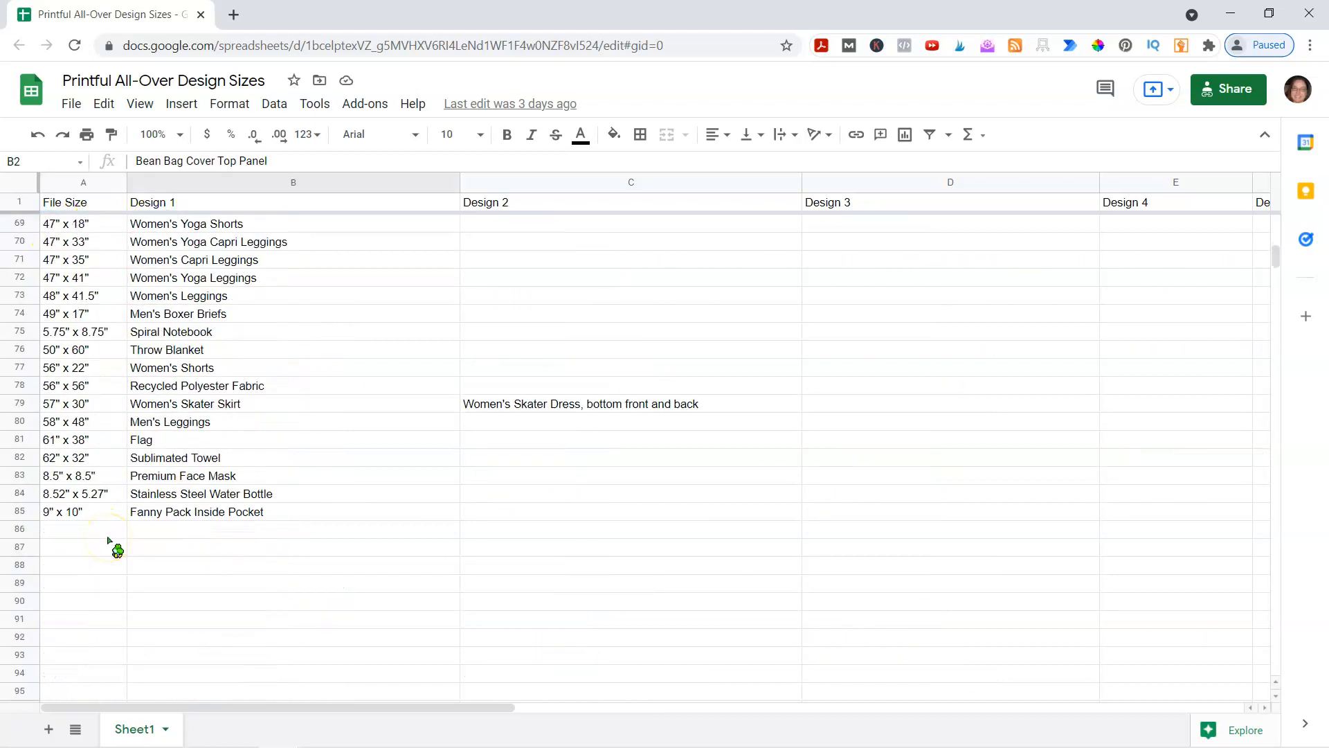
{"action": "scroll", "coordinate": [306, 385], "scroll_direction": "up", "scroll_amount": 20}
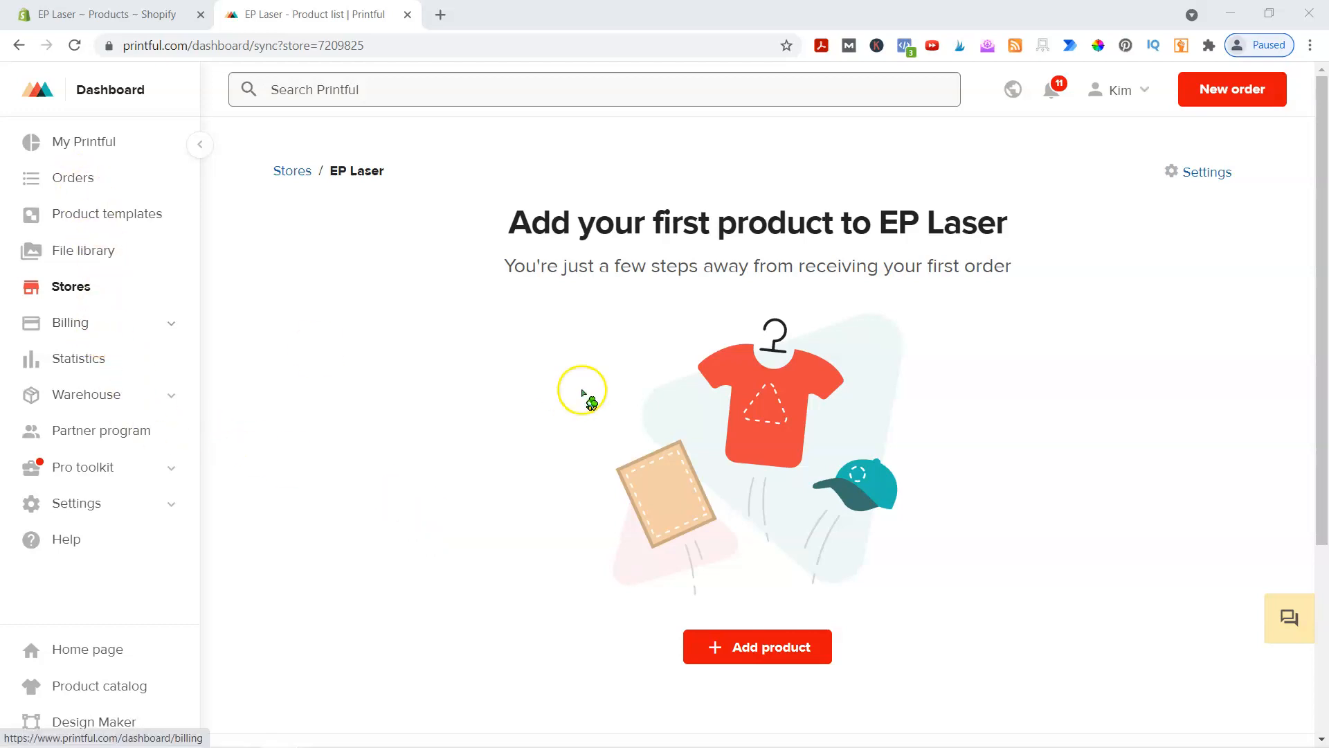
Switch back to Printful, start adding a product to the EP Laser store and look through the product categories.
{"action": "left_click", "coordinate": [765, 645]}
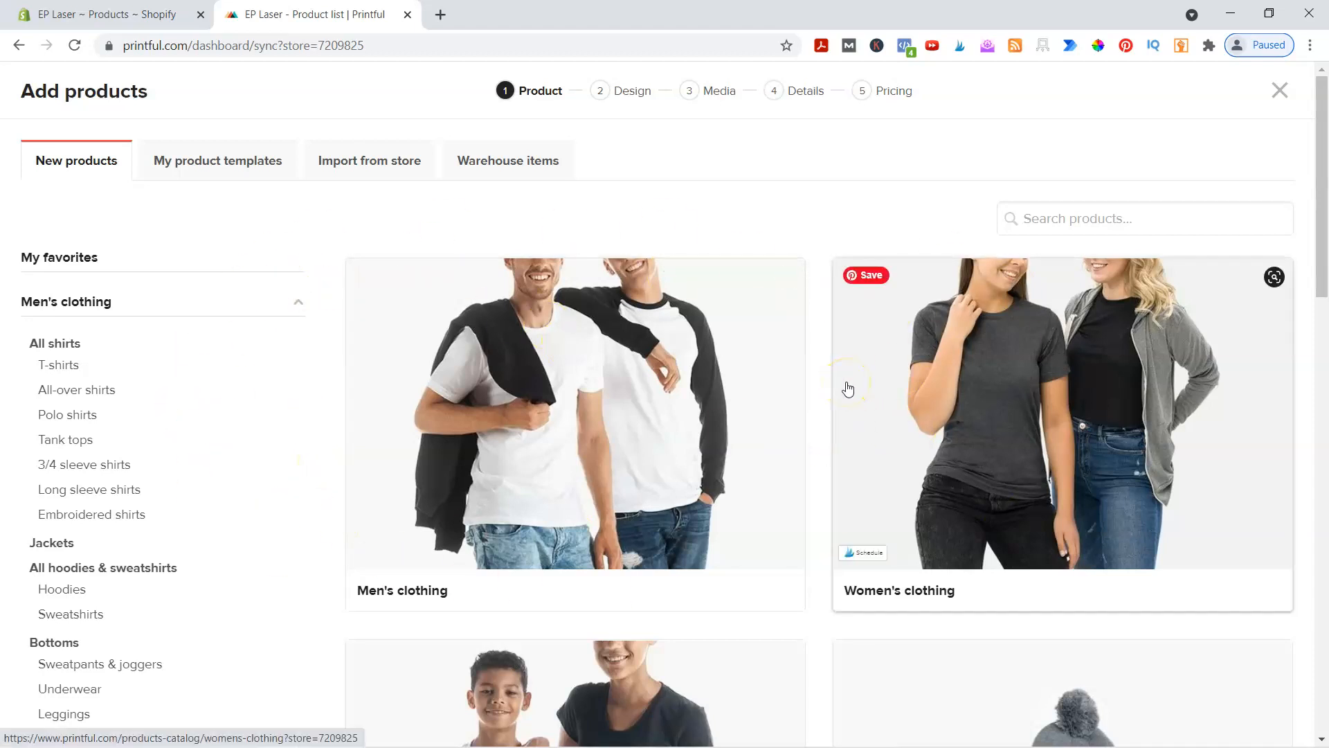
{"action": "scroll", "coordinate": [268, 390], "scroll_direction": "down", "scroll_amount": 4}
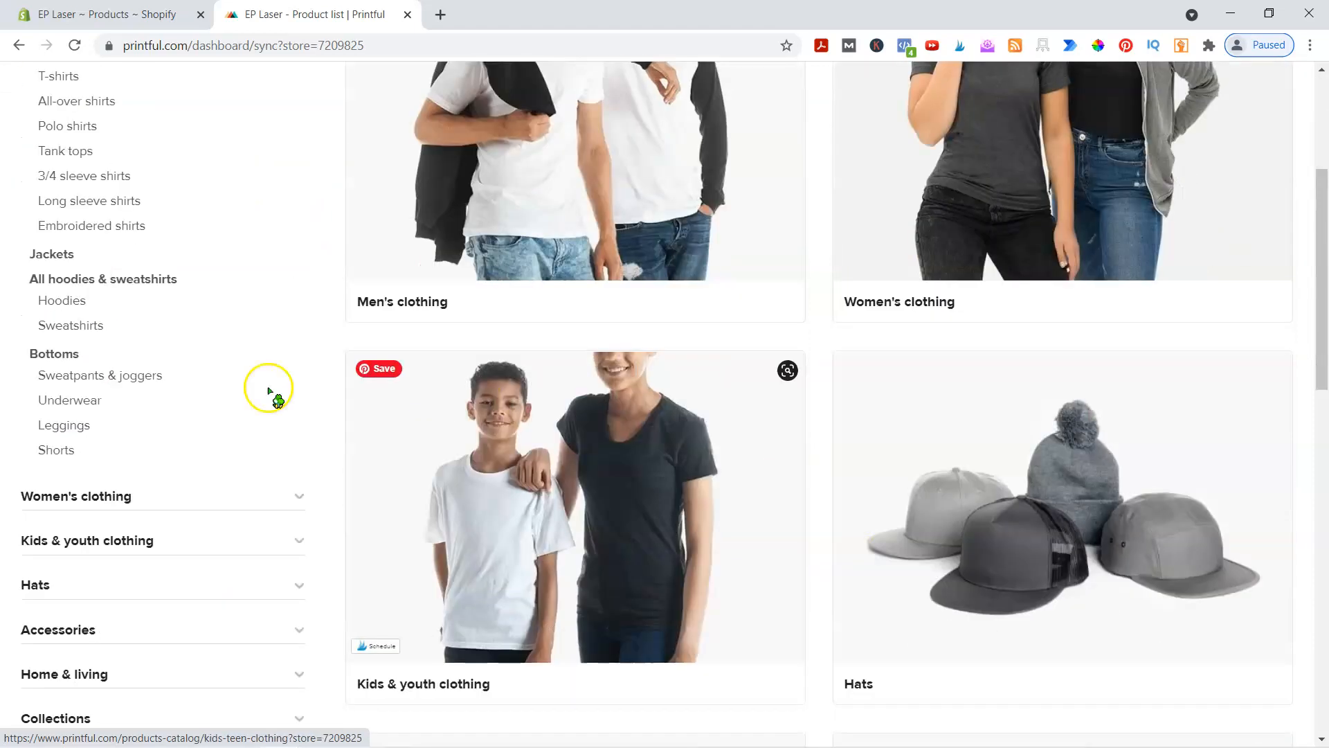
{"action": "scroll", "coordinate": [498, 484], "scroll_direction": "down", "scroll_amount": 4}
{"action": "scroll", "coordinate": [900, 603], "scroll_direction": "up", "scroll_amount": 1}
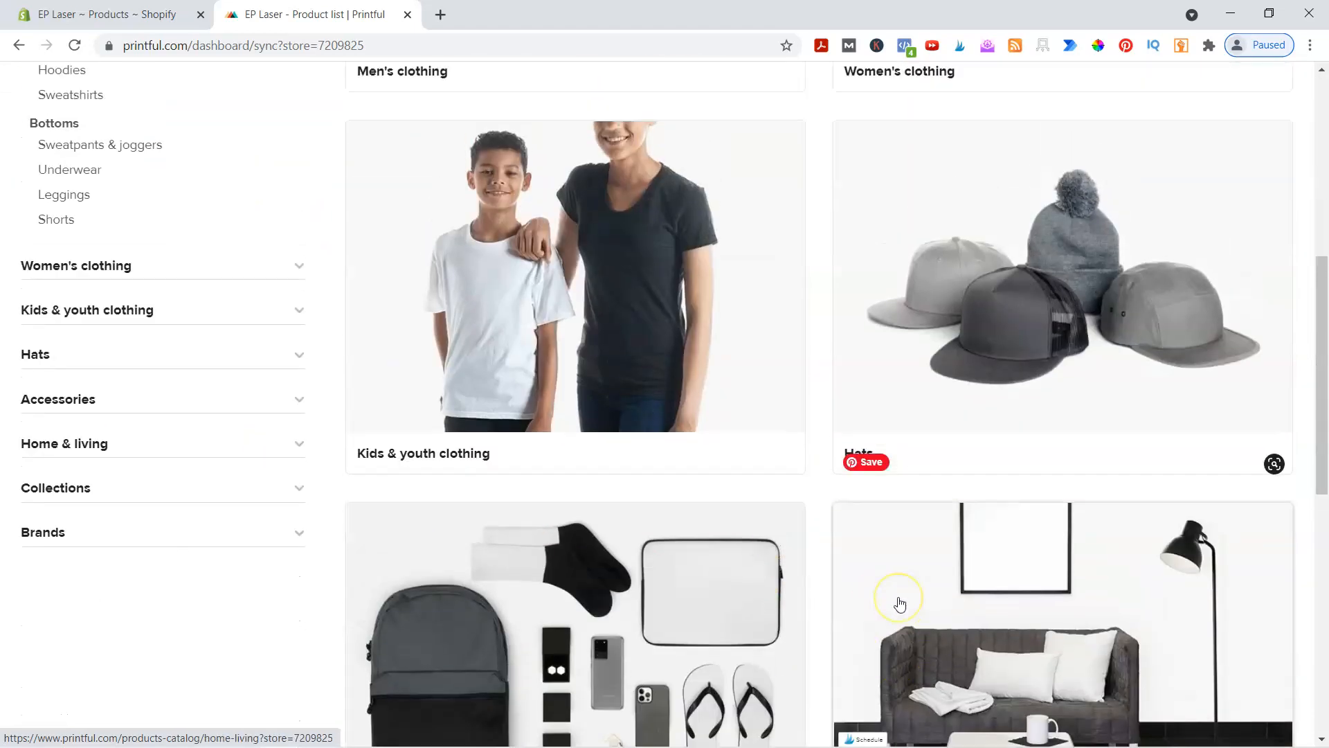
{"action": "scroll", "coordinate": [886, 524], "scroll_direction": "up", "scroll_amount": 4}
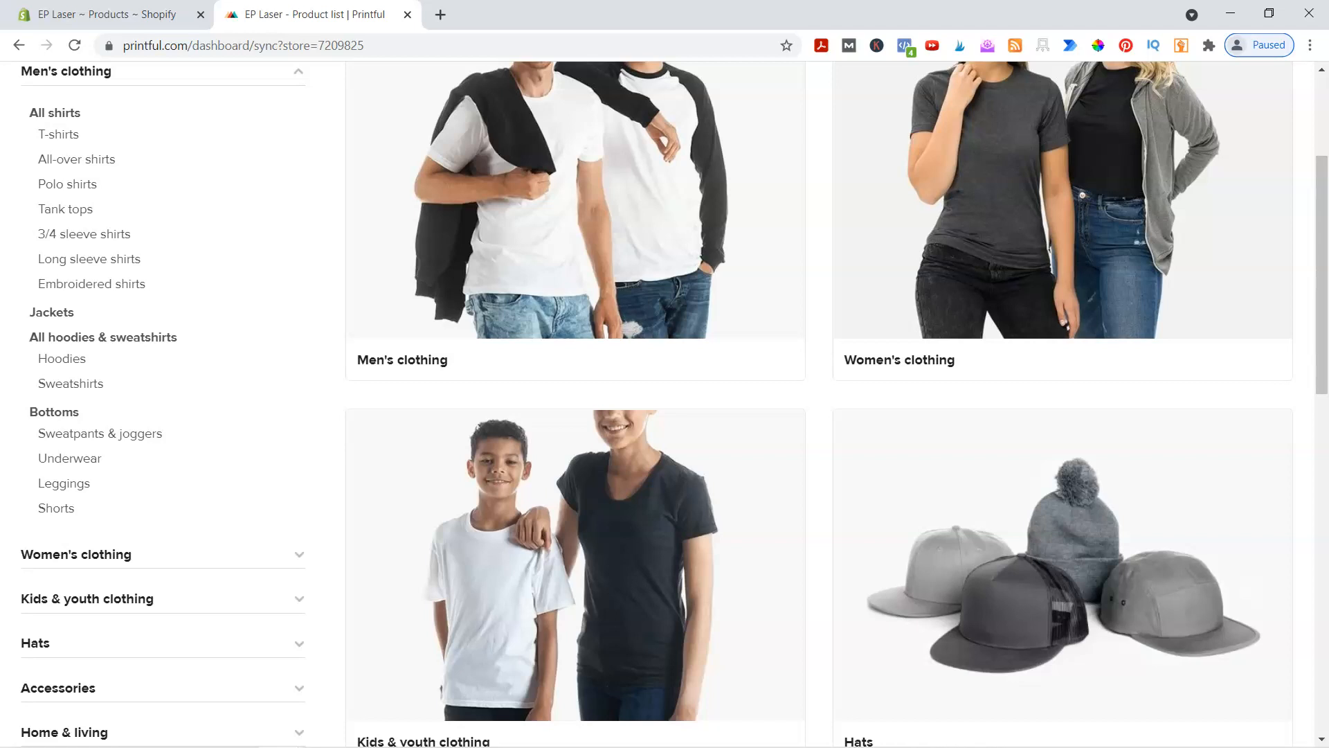
{"action": "scroll", "coordinate": [134, 362], "scroll_direction": "up", "scroll_amount": 3}
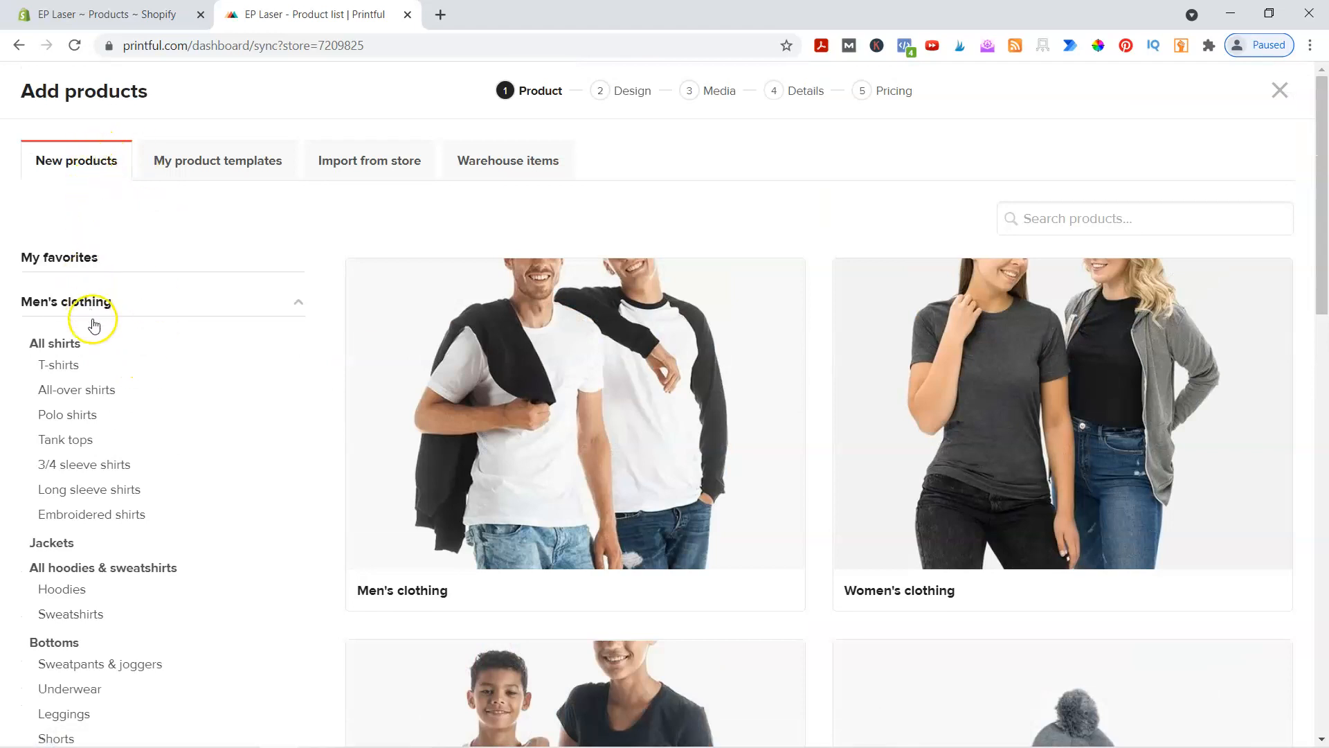
{"action": "scroll", "coordinate": [90, 445], "scroll_direction": "down", "scroll_amount": 7}
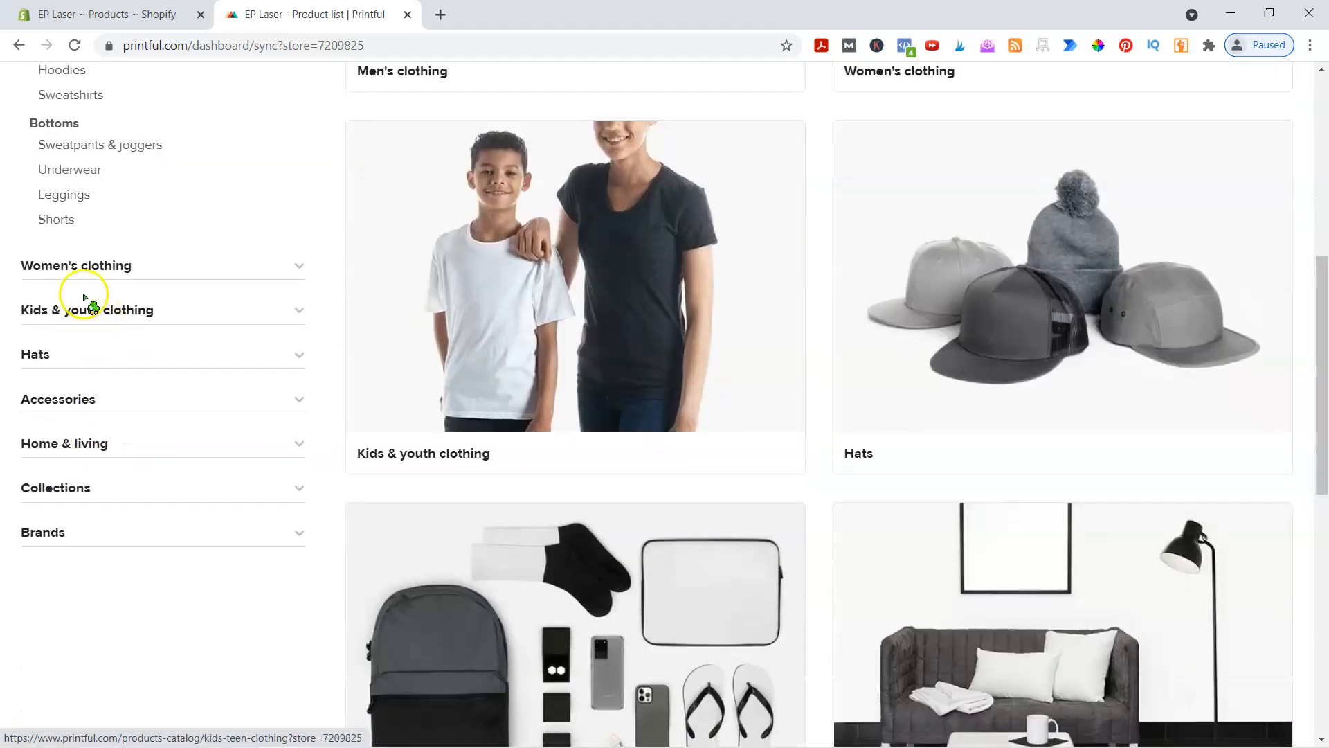
Choose the All-Over Print Youth Leggings from the Leggings category of Kids & youth clothing.
{"action": "left_click", "coordinate": [90, 310]}
{"action": "scroll", "coordinate": [215, 340], "scroll_direction": "up", "scroll_amount": 6}
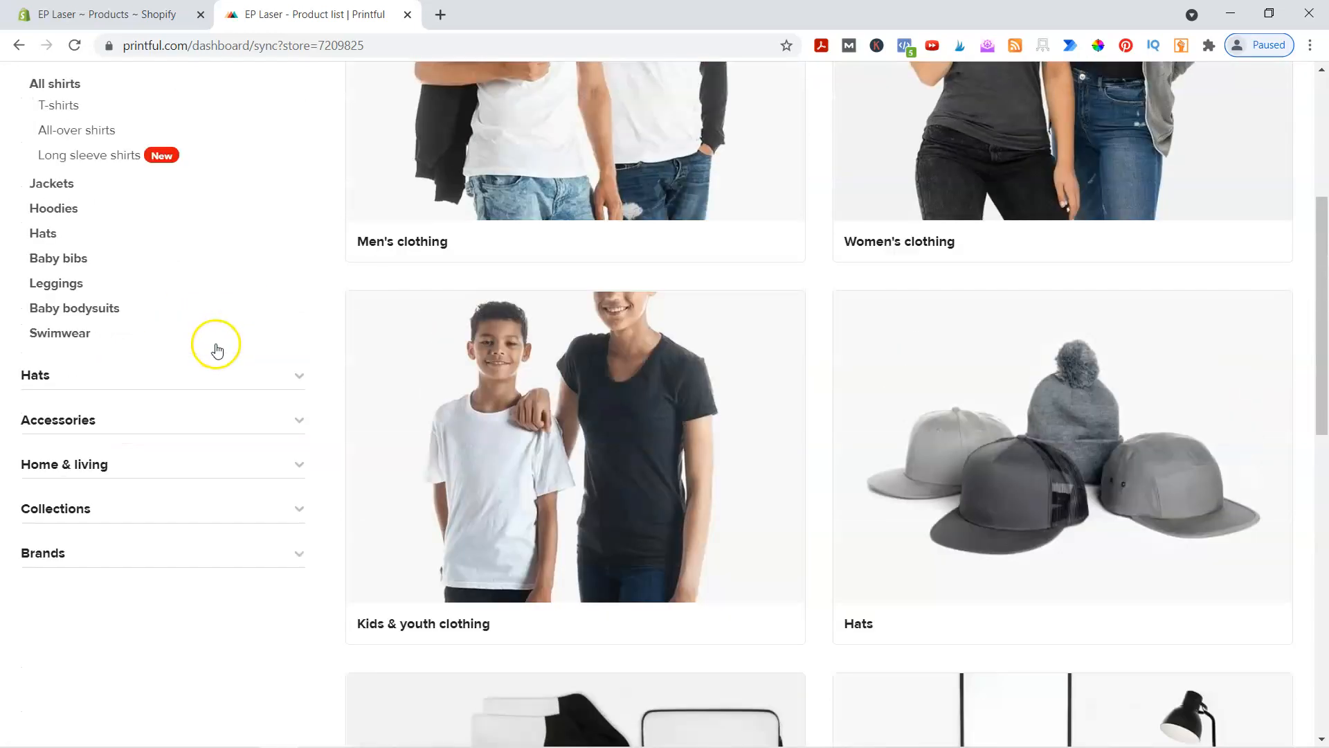
{"action": "left_click", "coordinate": [42, 360]}
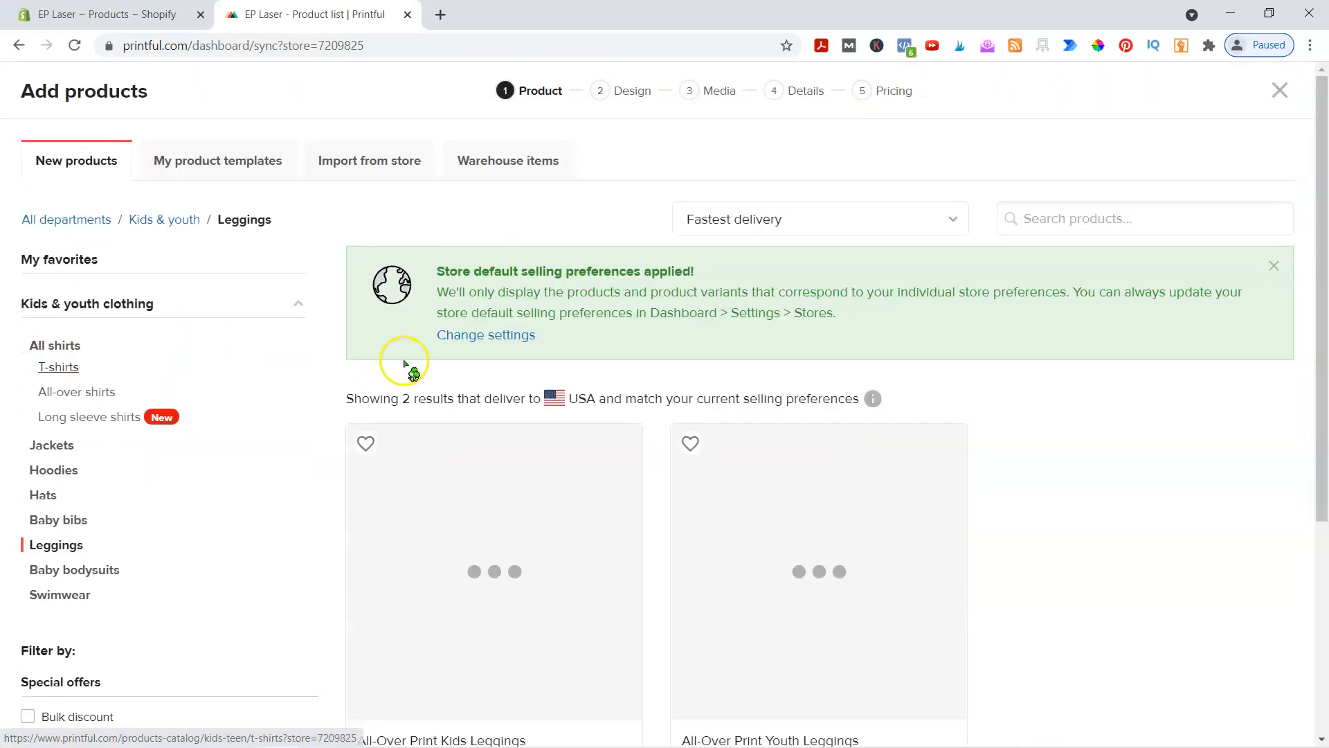
{"action": "scroll", "coordinate": [450, 398], "scroll_direction": "down", "scroll_amount": 2}
{"action": "left_click", "coordinate": [788, 442]}
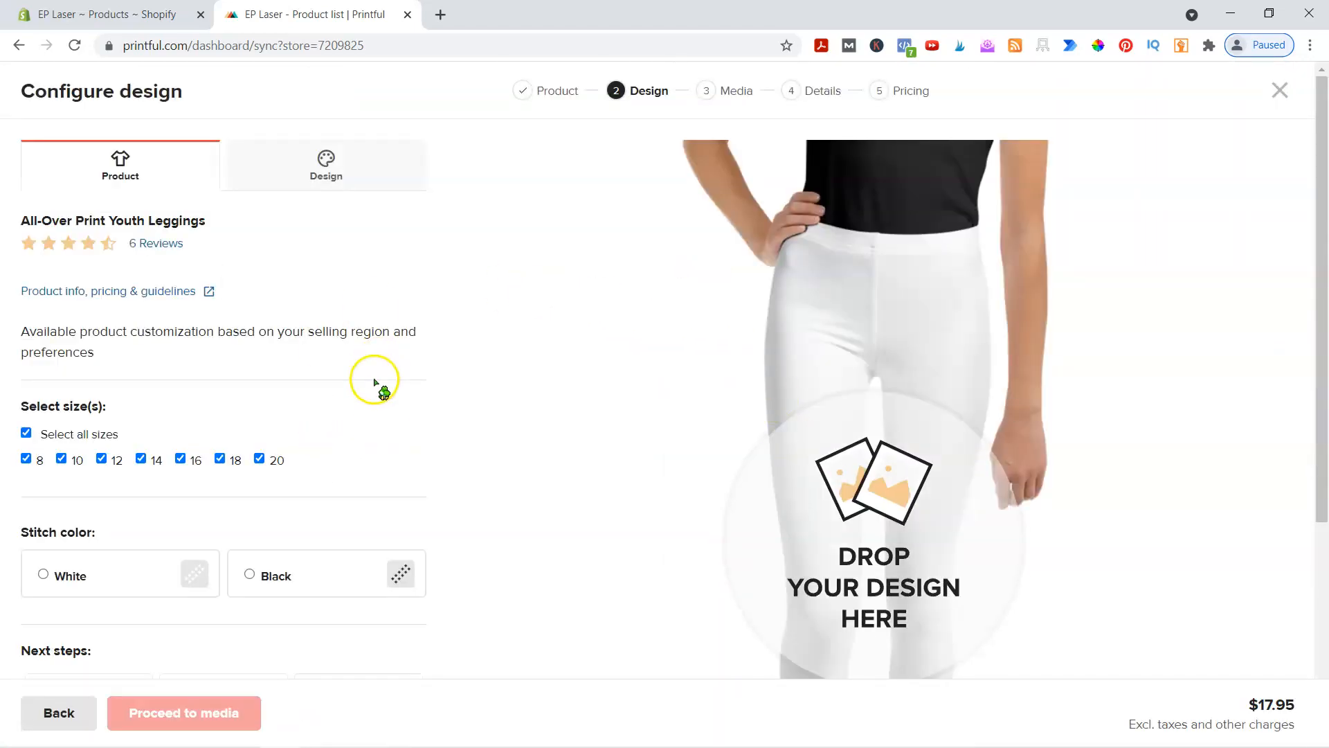
Review the youth leggings' product information and check the required print file size for the legs.
{"action": "scroll", "coordinate": [424, 451], "scroll_direction": "down", "scroll_amount": 4}
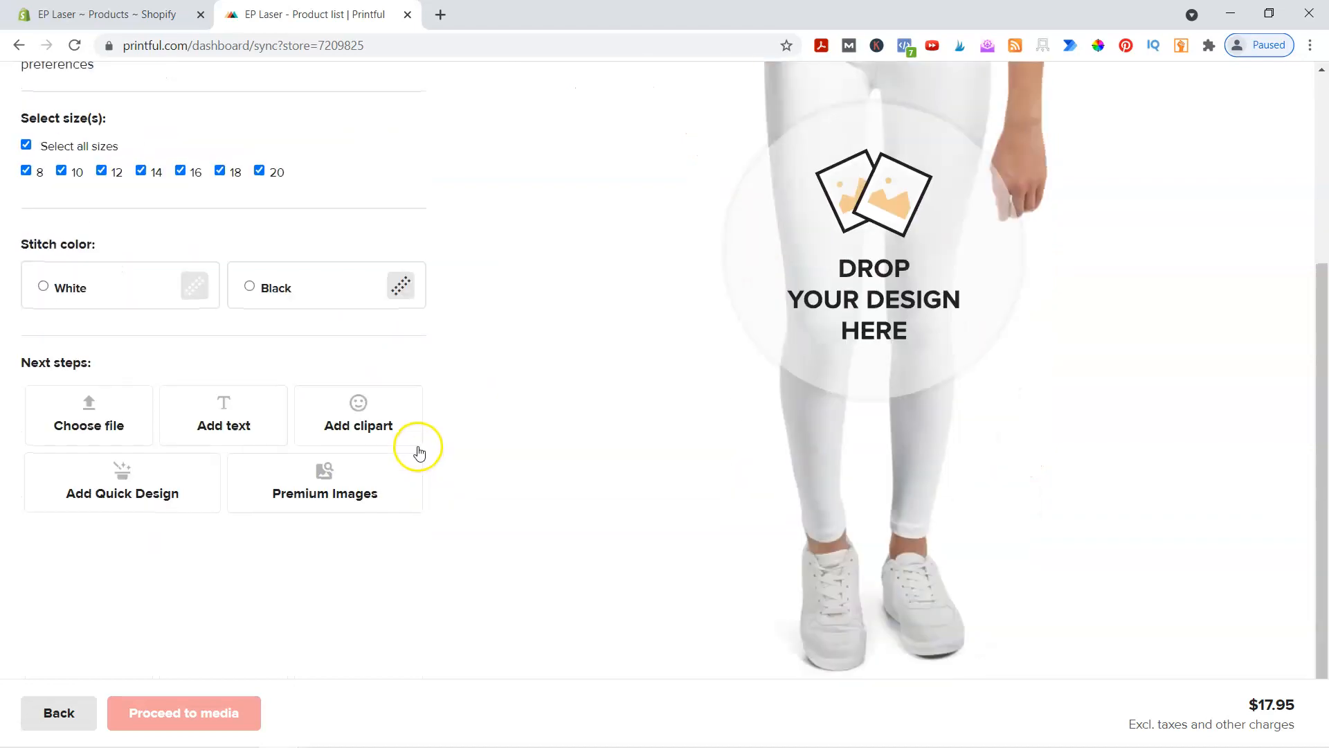
{"action": "scroll", "coordinate": [97, 273], "scroll_direction": "up", "scroll_amount": 4}
{"action": "left_click", "coordinate": [133, 233]}
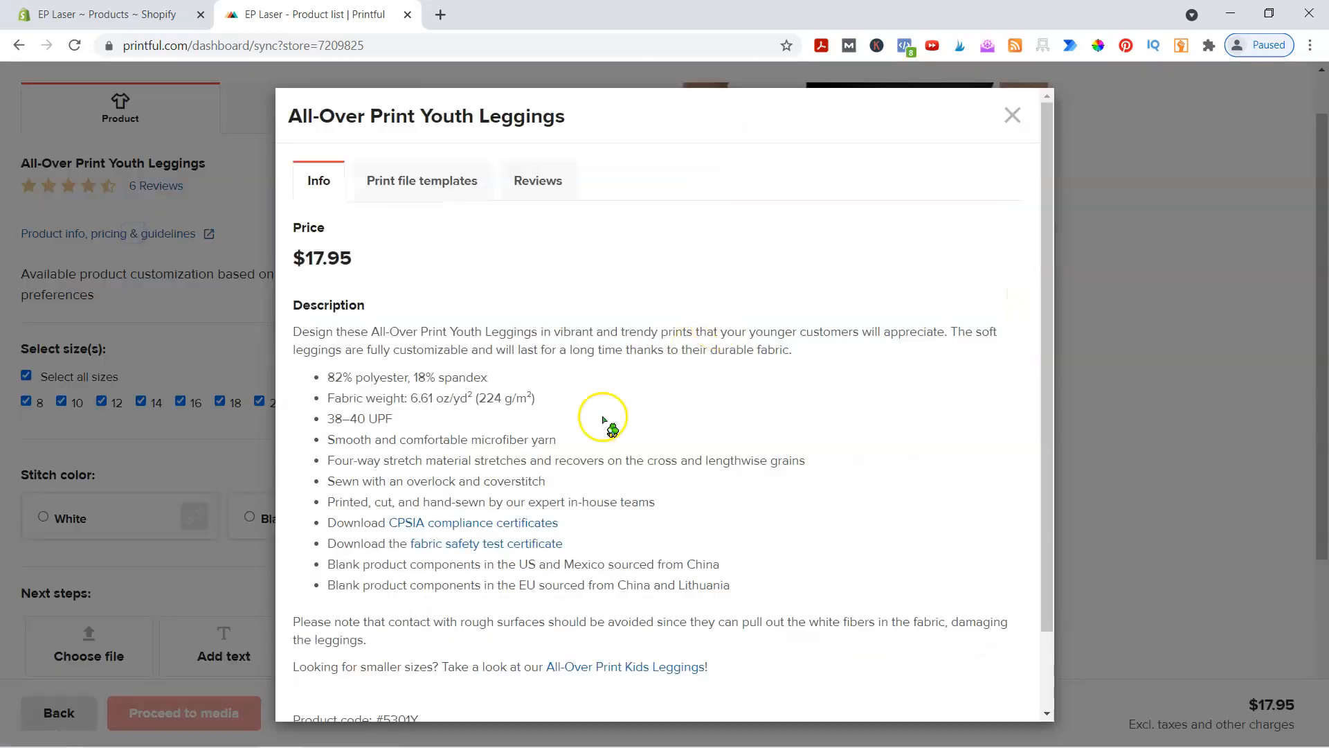
{"action": "left_click", "coordinate": [415, 181]}
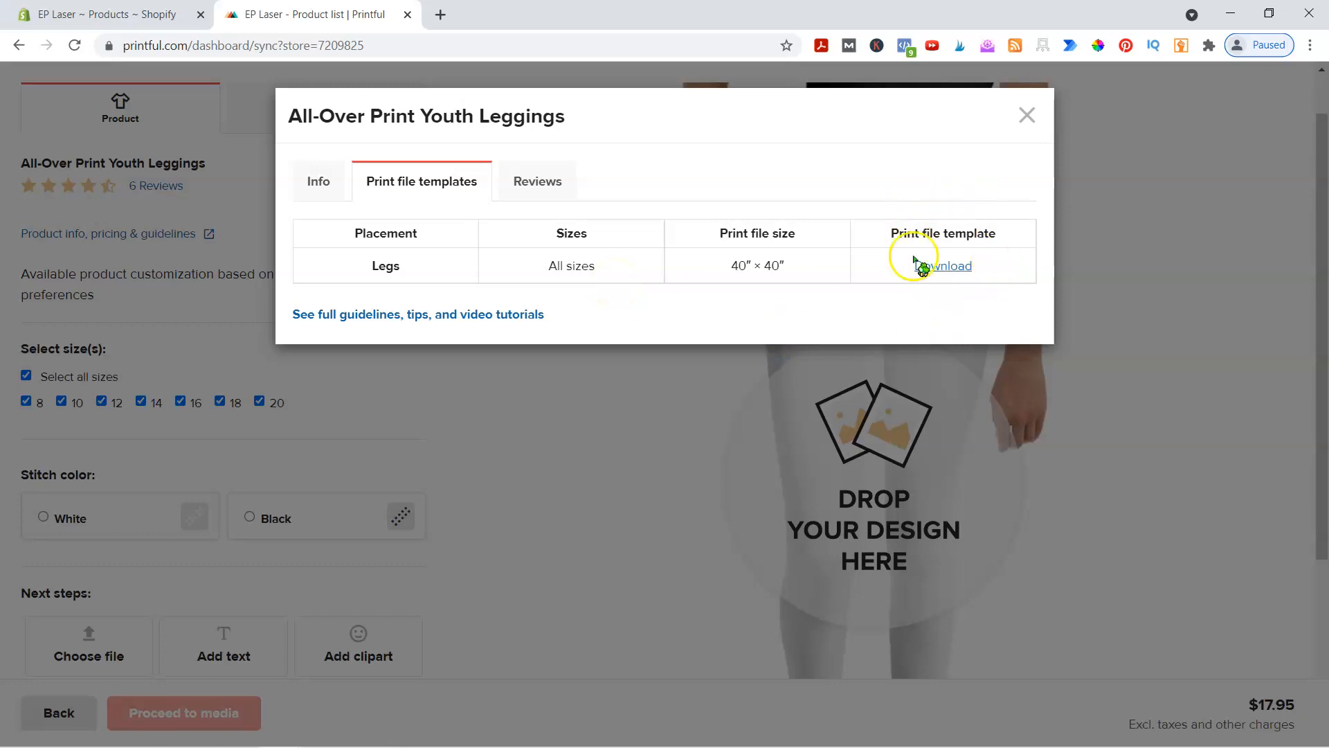
{"action": "left_click", "coordinate": [1029, 122]}
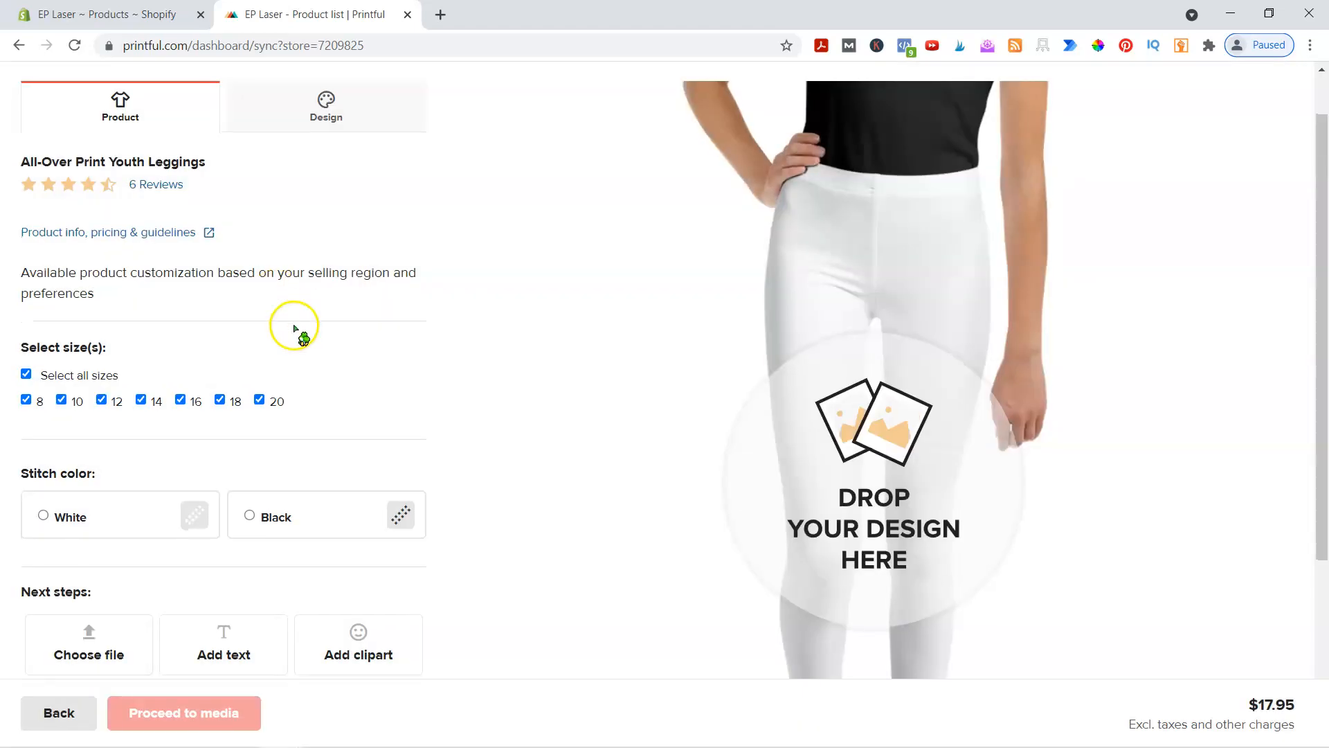
Set the leggings' stitch color to Black.
{"action": "scroll", "coordinate": [339, 325], "scroll_direction": "down", "scroll_amount": 2}
{"action": "scroll", "coordinate": [374, 390], "scroll_direction": "up", "scroll_amount": 1}
{"action": "left_click", "coordinate": [252, 460]}
{"action": "scroll", "coordinate": [431, 450], "scroll_direction": "up", "scroll_amount": 2}
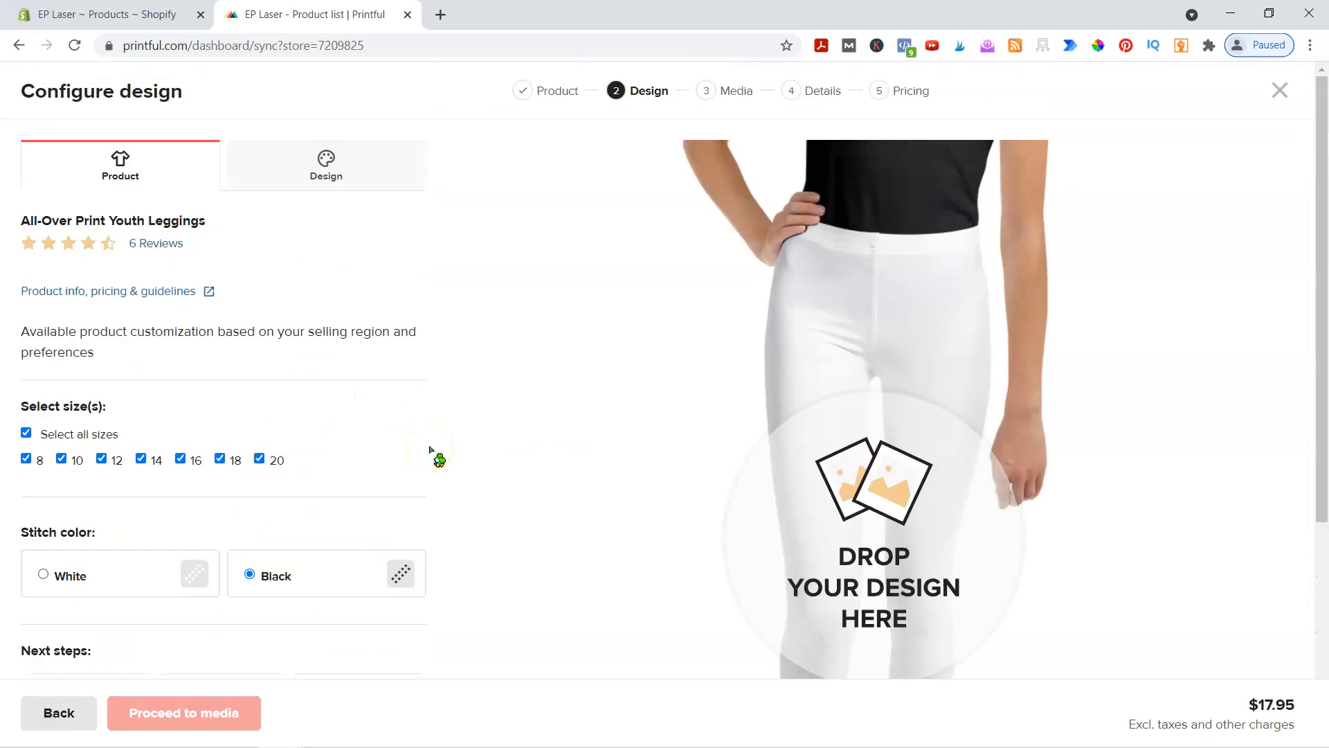
Upload the 40in x 40in 150dpi rainbowskull image from the Final Files from Photoshop for Printful folder to the store's file library.
{"action": "scroll", "coordinate": [430, 450], "scroll_direction": "down", "scroll_amount": 5}
{"action": "scroll", "coordinate": [431, 450], "scroll_direction": "up", "scroll_amount": 5}
{"action": "scroll", "coordinate": [139, 510], "scroll_direction": "down", "scroll_amount": 4}
{"action": "left_click", "coordinate": [100, 479]}
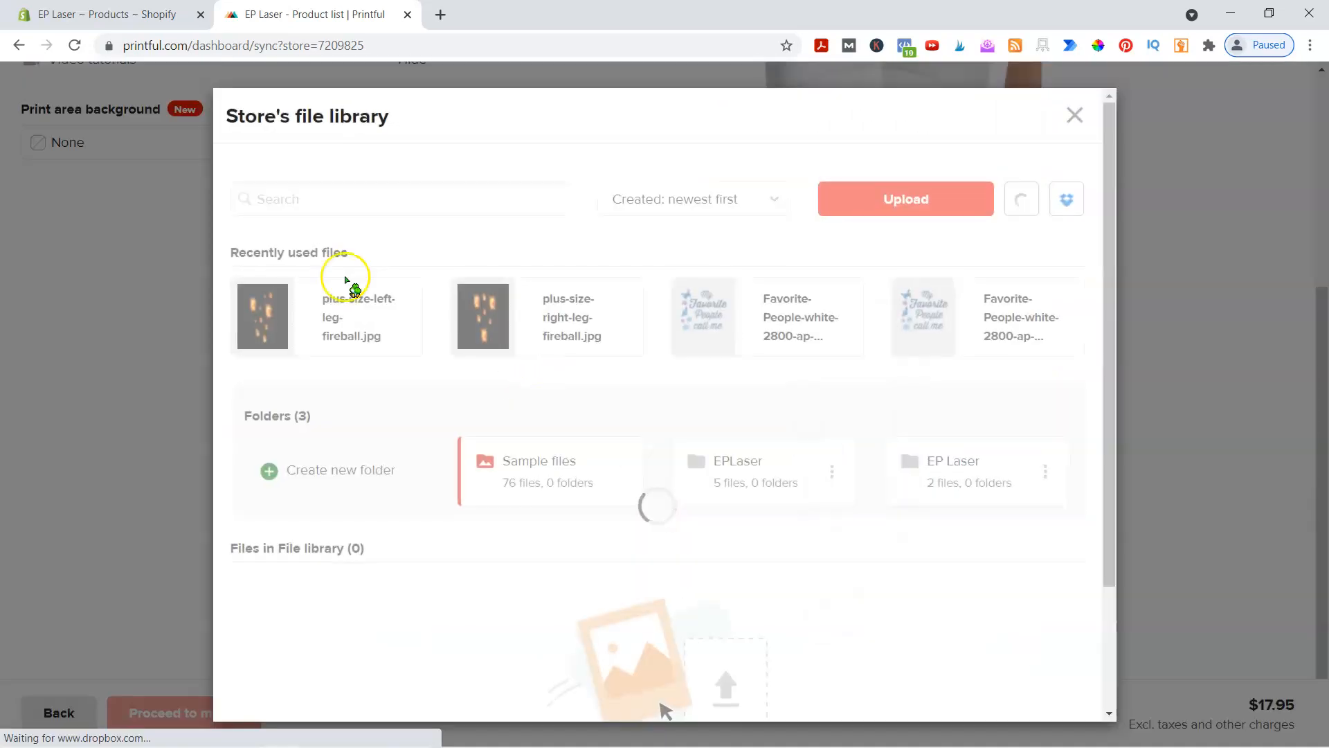
{"action": "left_click", "coordinate": [905, 199]}
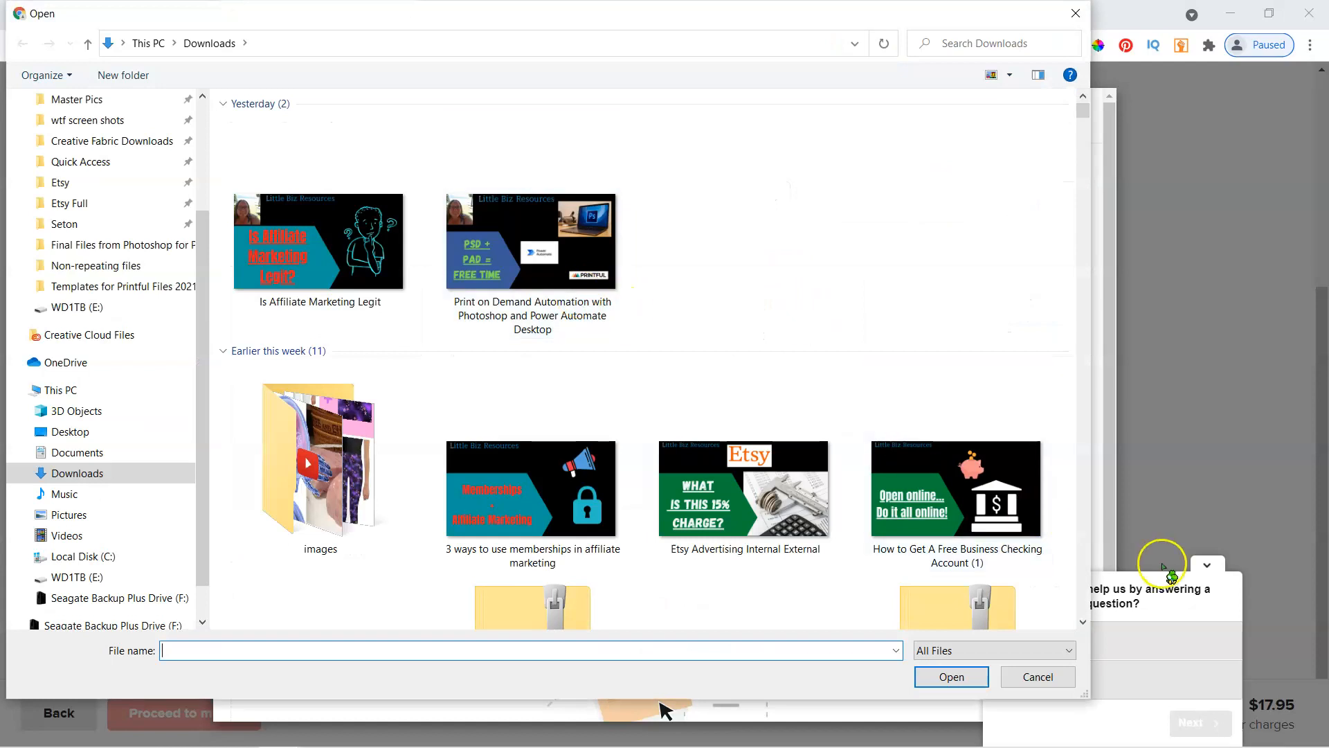
{"action": "left_click", "coordinate": [1208, 564]}
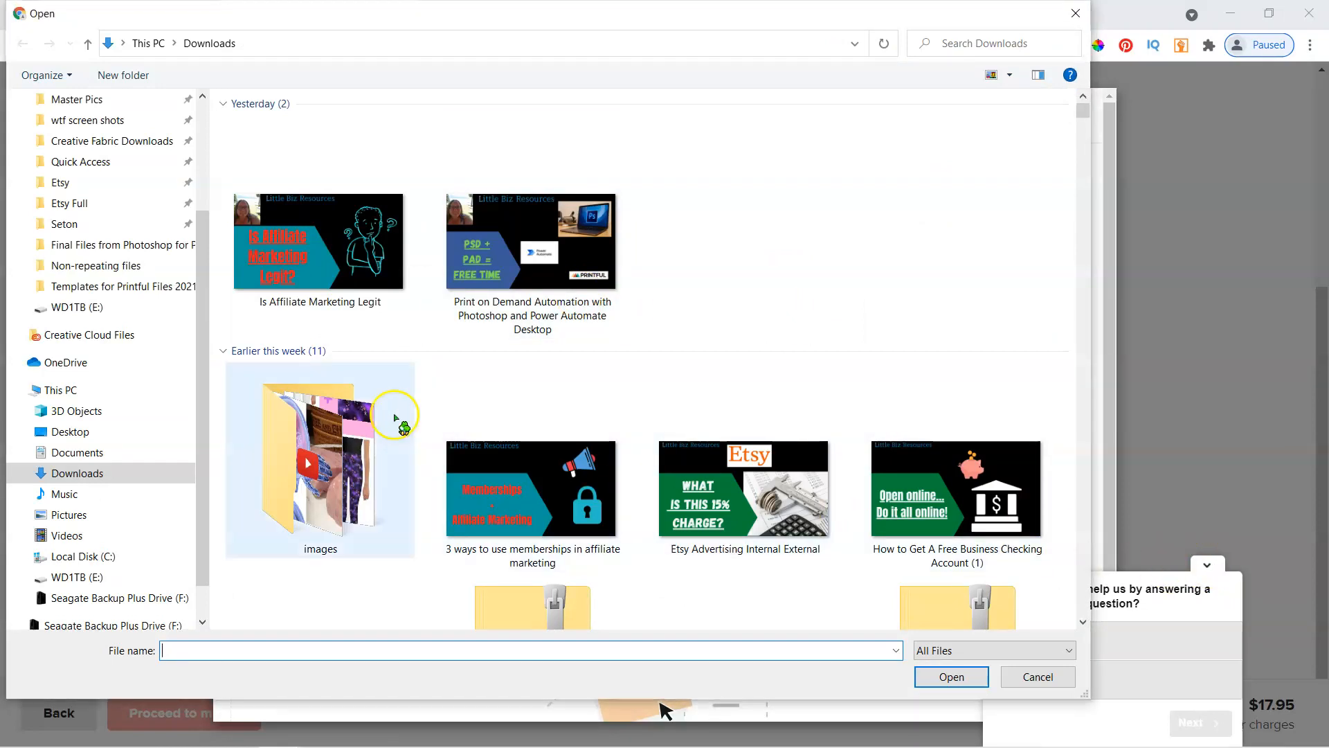
{"action": "scroll", "coordinate": [92, 512], "scroll_direction": "up", "scroll_amount": 2}
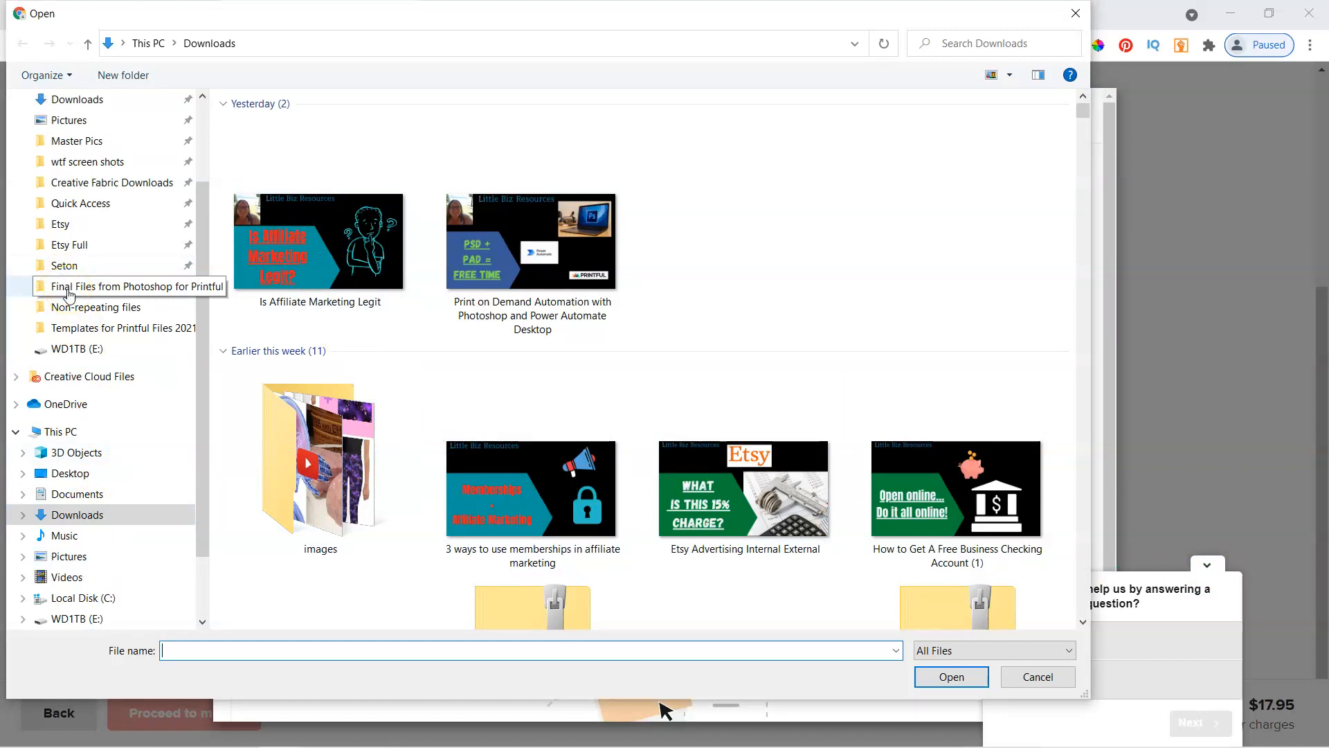
{"action": "left_click", "coordinate": [68, 294]}
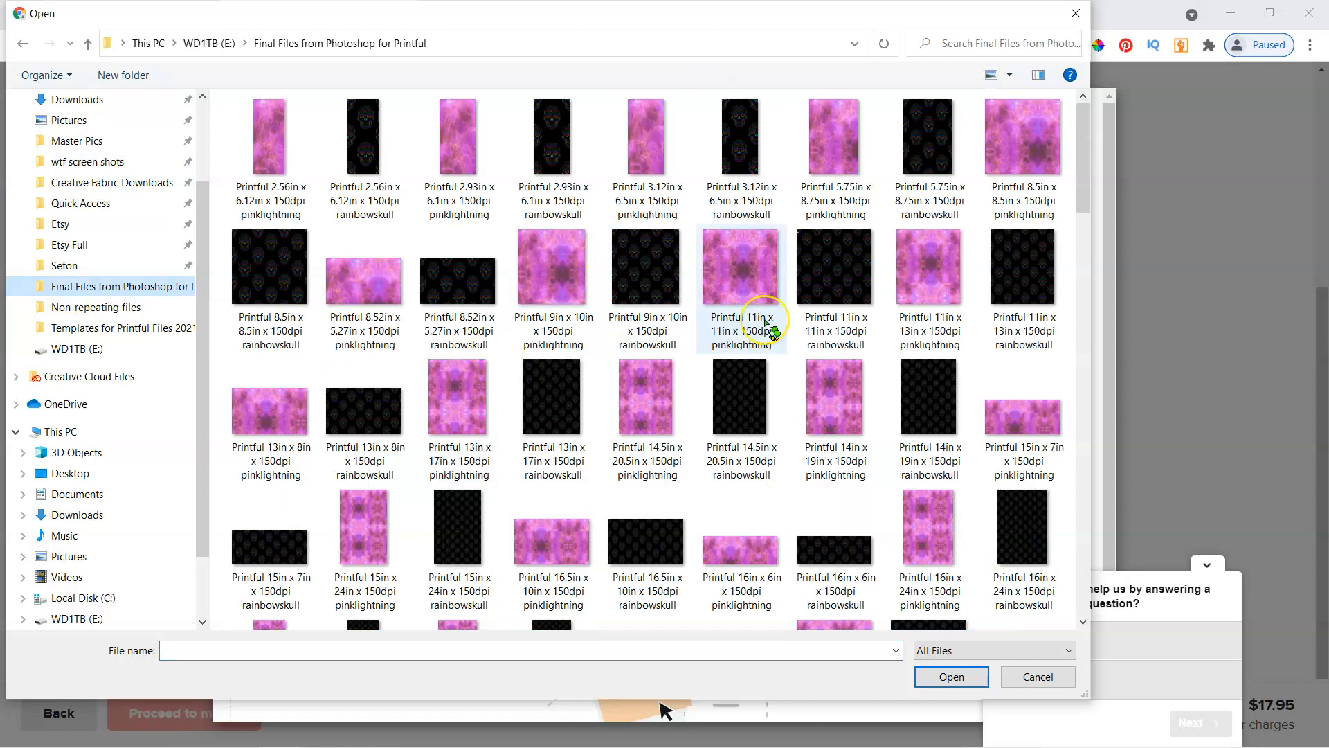
{"action": "scroll", "coordinate": [766, 326], "scroll_direction": "down", "scroll_amount": 10}
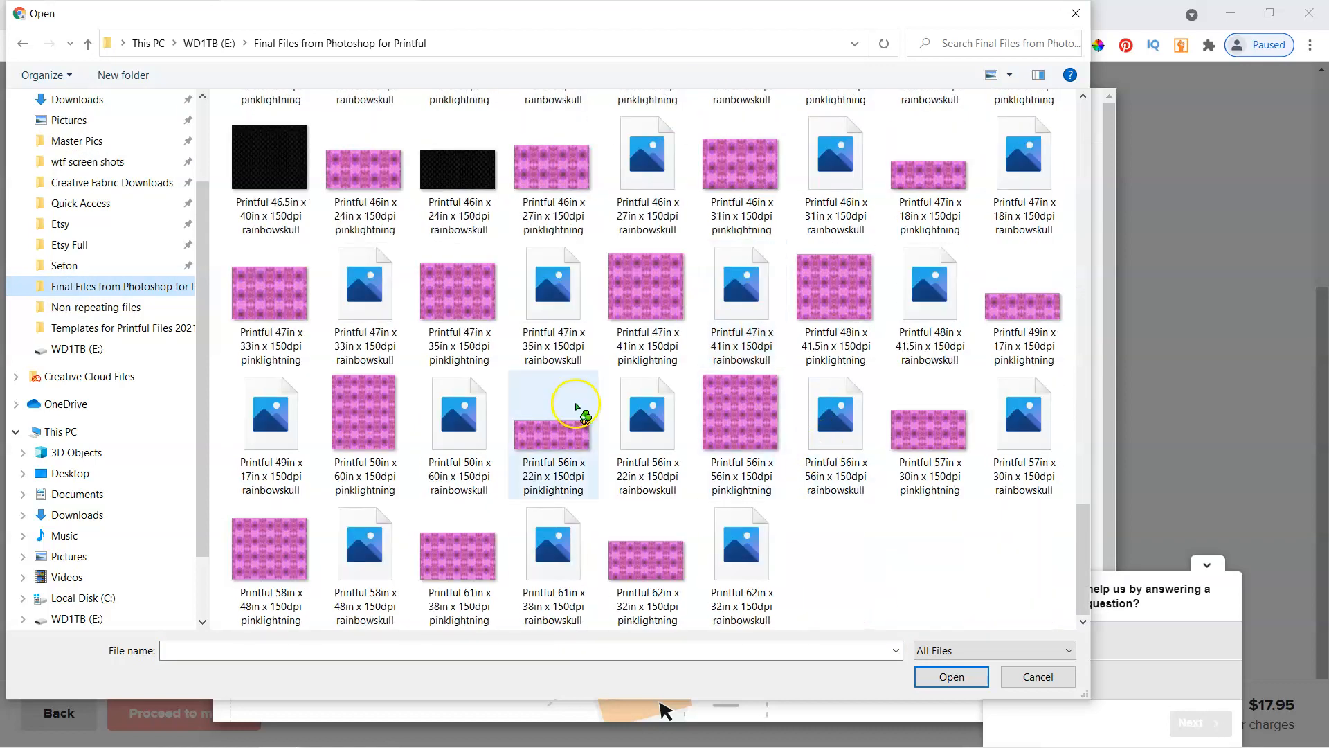
{"action": "scroll", "coordinate": [640, 410], "scroll_direction": "up", "scroll_amount": 3}
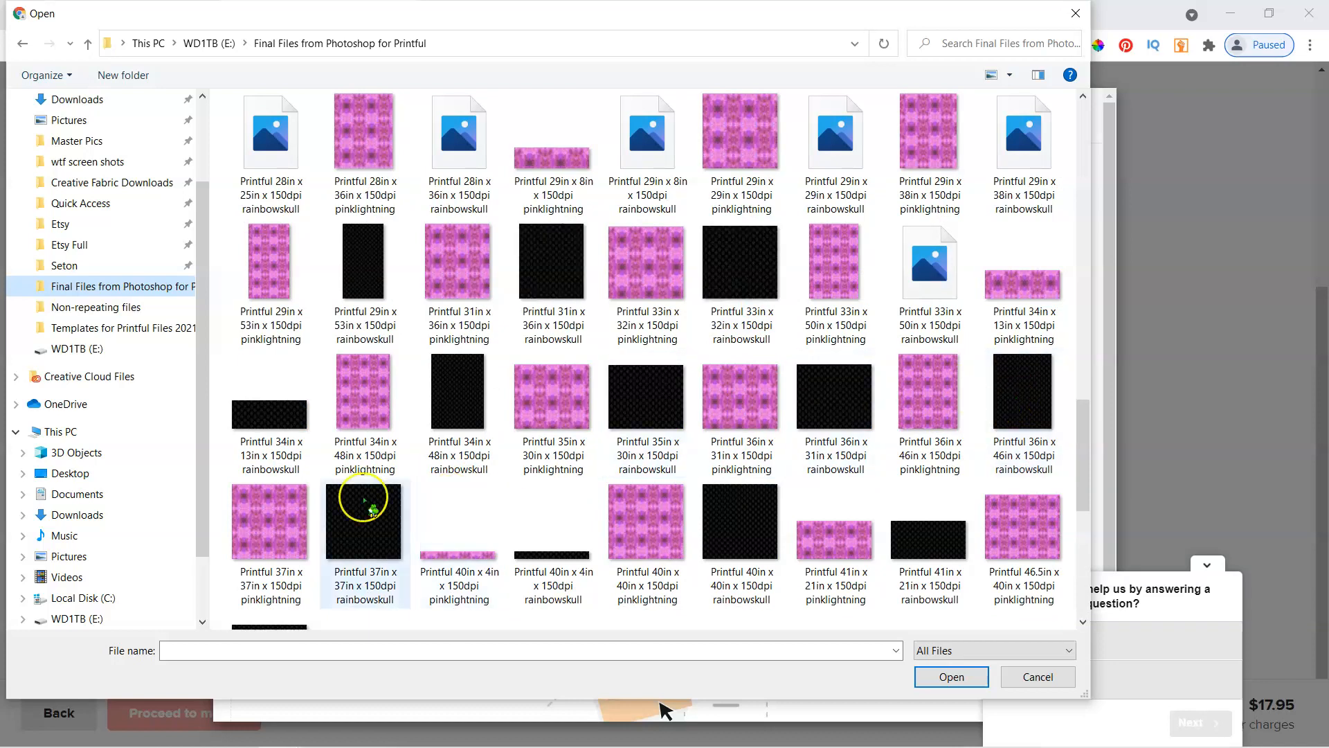
{"action": "double_click", "coordinate": [747, 519]}
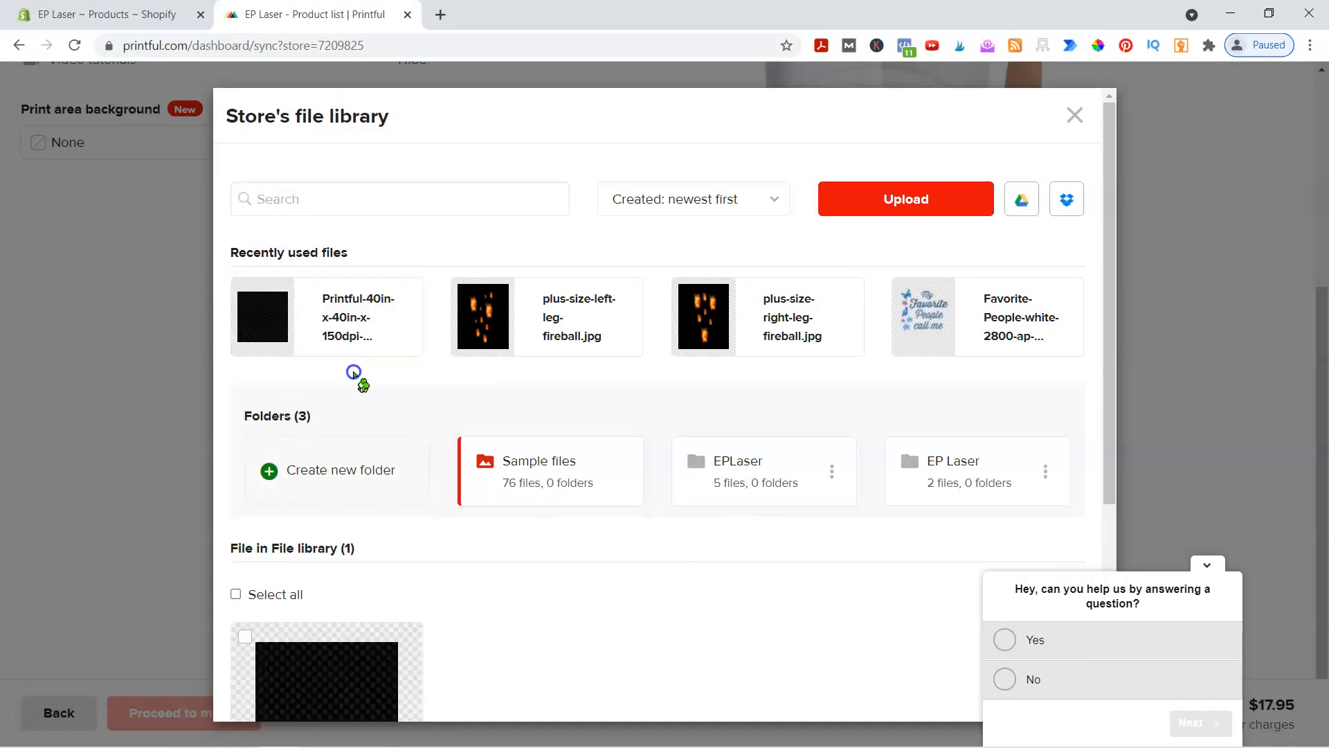
Place the uploaded 40in x 40in rainbowskull file on the leggings' print area.
{"action": "mouse_move", "coordinate": [397, 302]}
{"action": "mouse_move", "coordinate": [296, 318]}
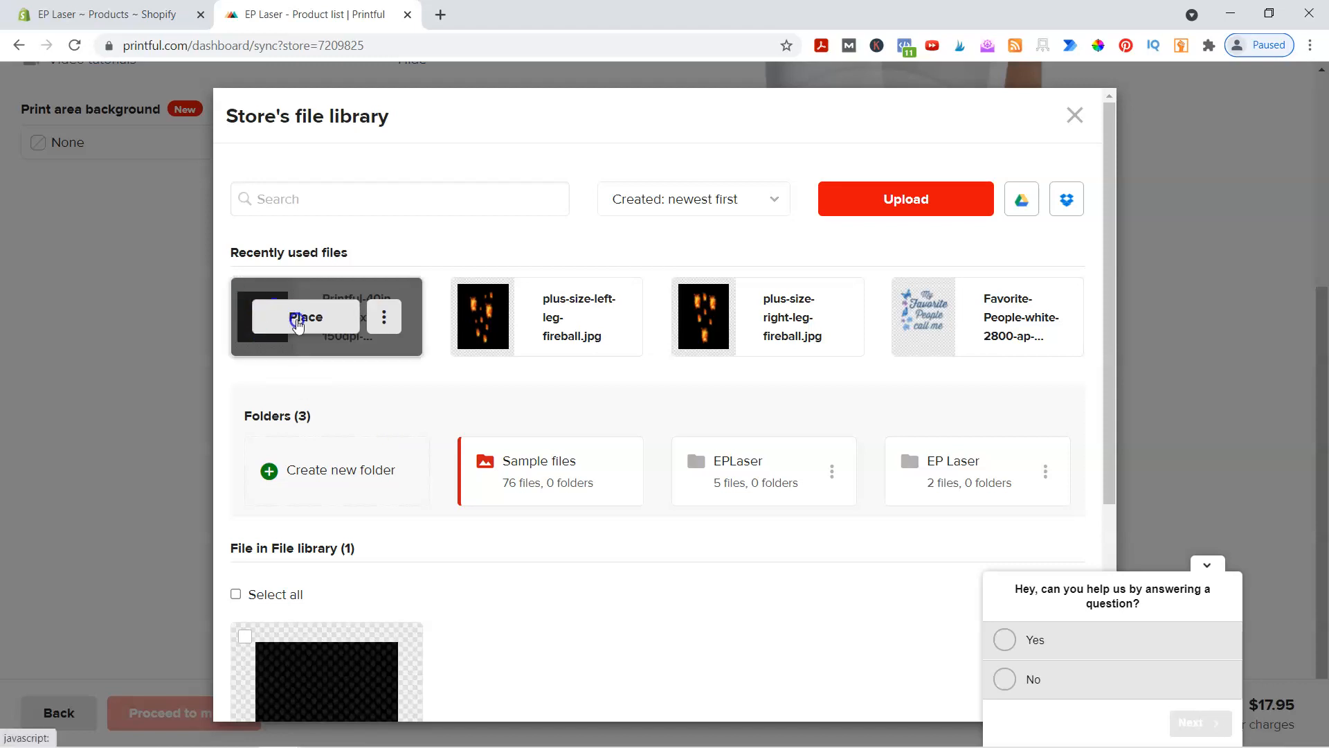
{"action": "left_click", "coordinate": [297, 320]}
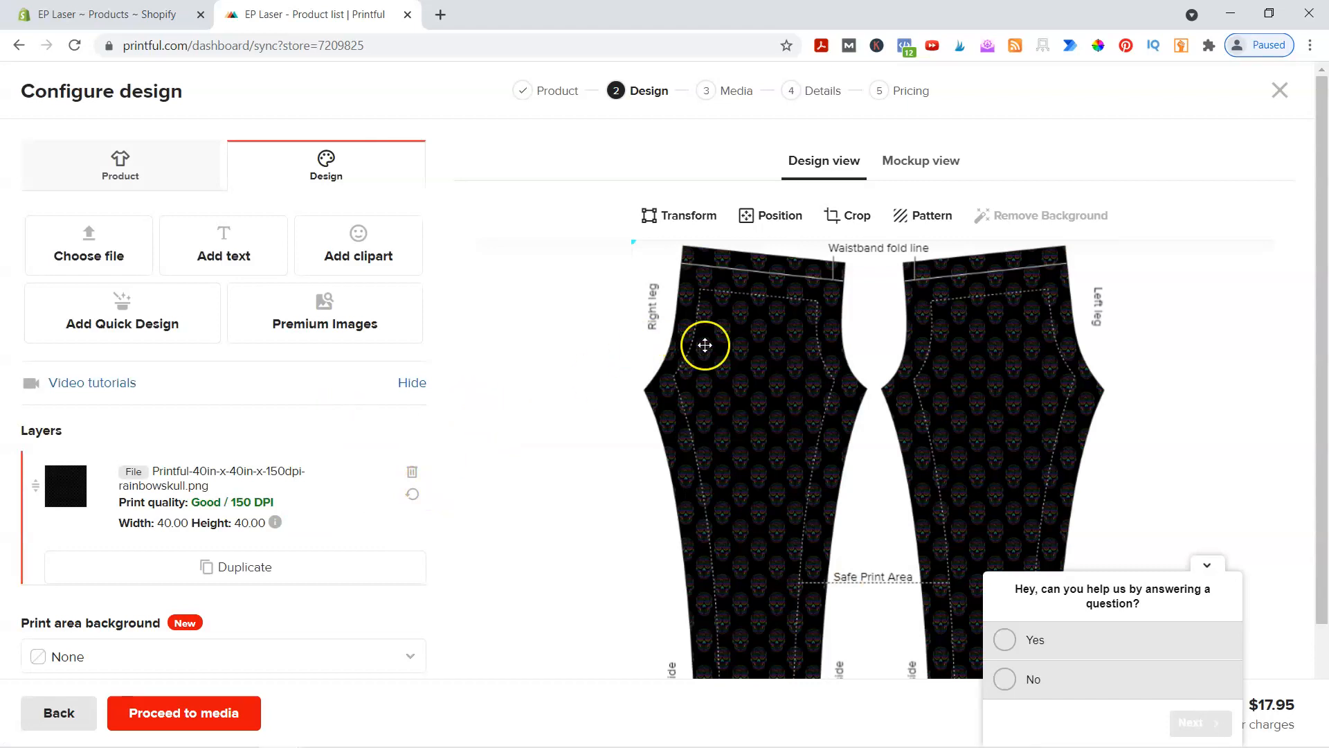
Collapse the survey pop-up and examine the rainbowskull design's coverage, size and print quality on both legs.
{"action": "scroll", "coordinate": [722, 356], "scroll_direction": "down", "scroll_amount": 2}
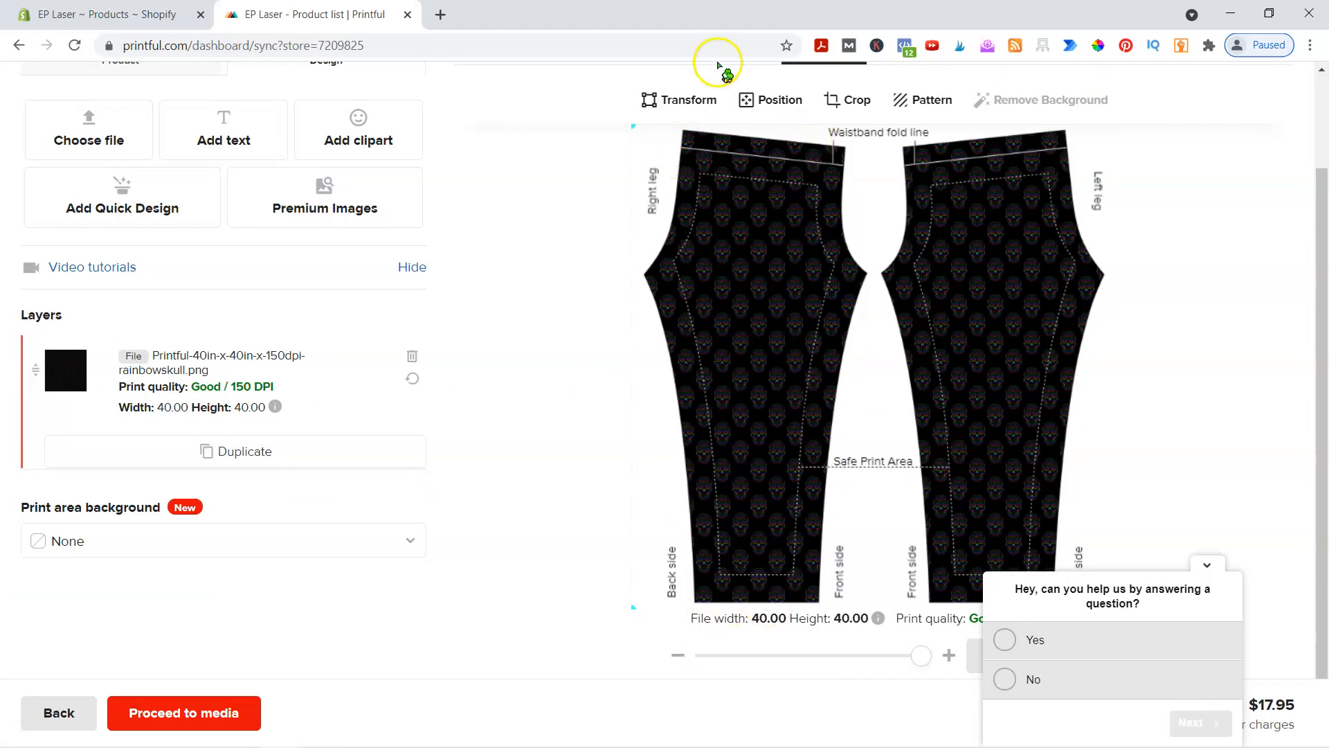
{"action": "scroll", "coordinate": [696, 573], "scroll_direction": "down", "scroll_amount": 1}
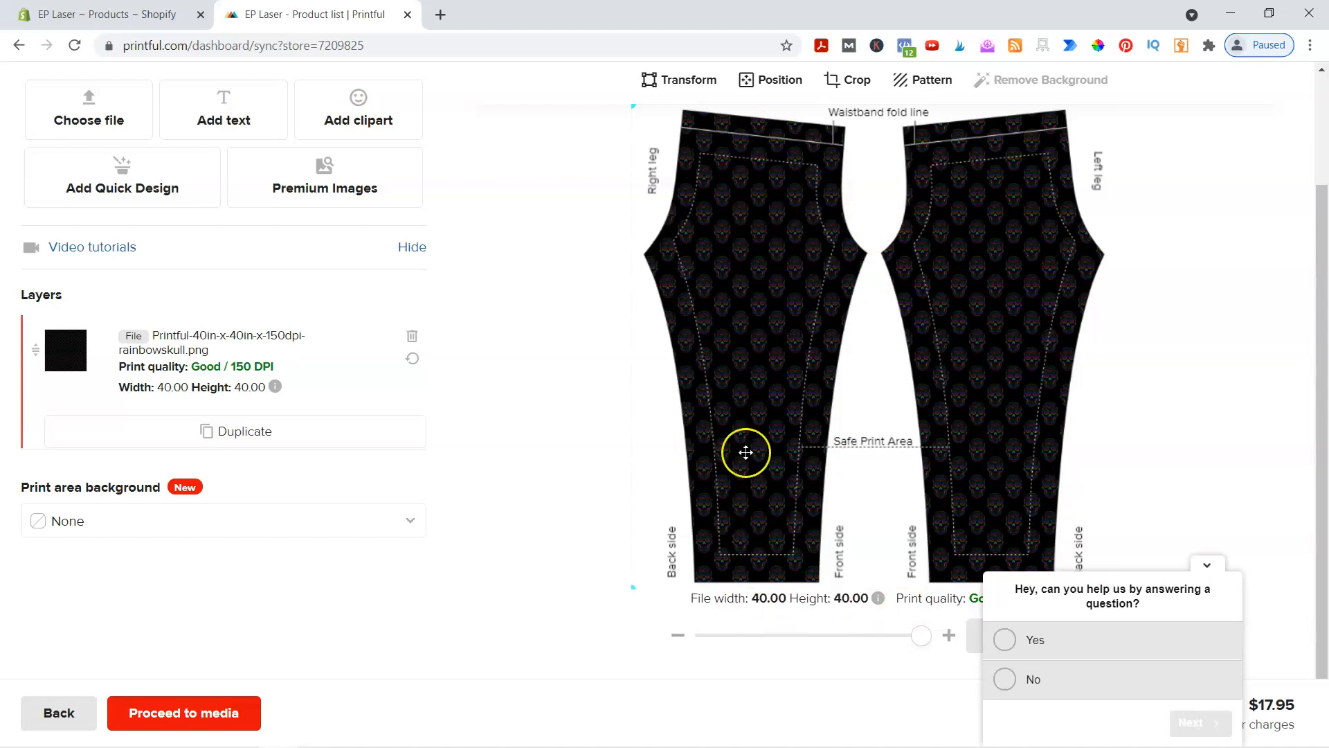
{"action": "left_click", "coordinate": [1210, 564]}
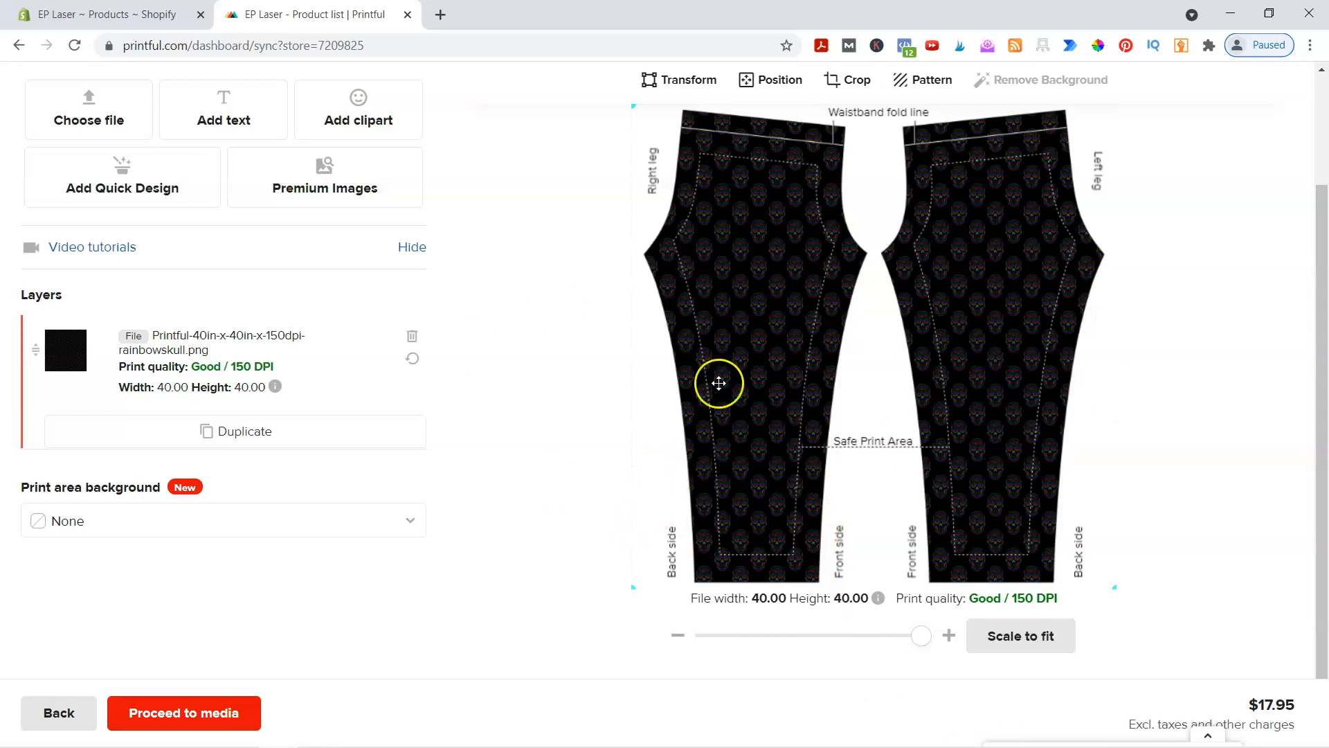
{"action": "scroll", "coordinate": [581, 490], "scroll_direction": "up", "scroll_amount": 1}
{"action": "scroll", "coordinate": [581, 491], "scroll_direction": "up", "scroll_amount": 2}
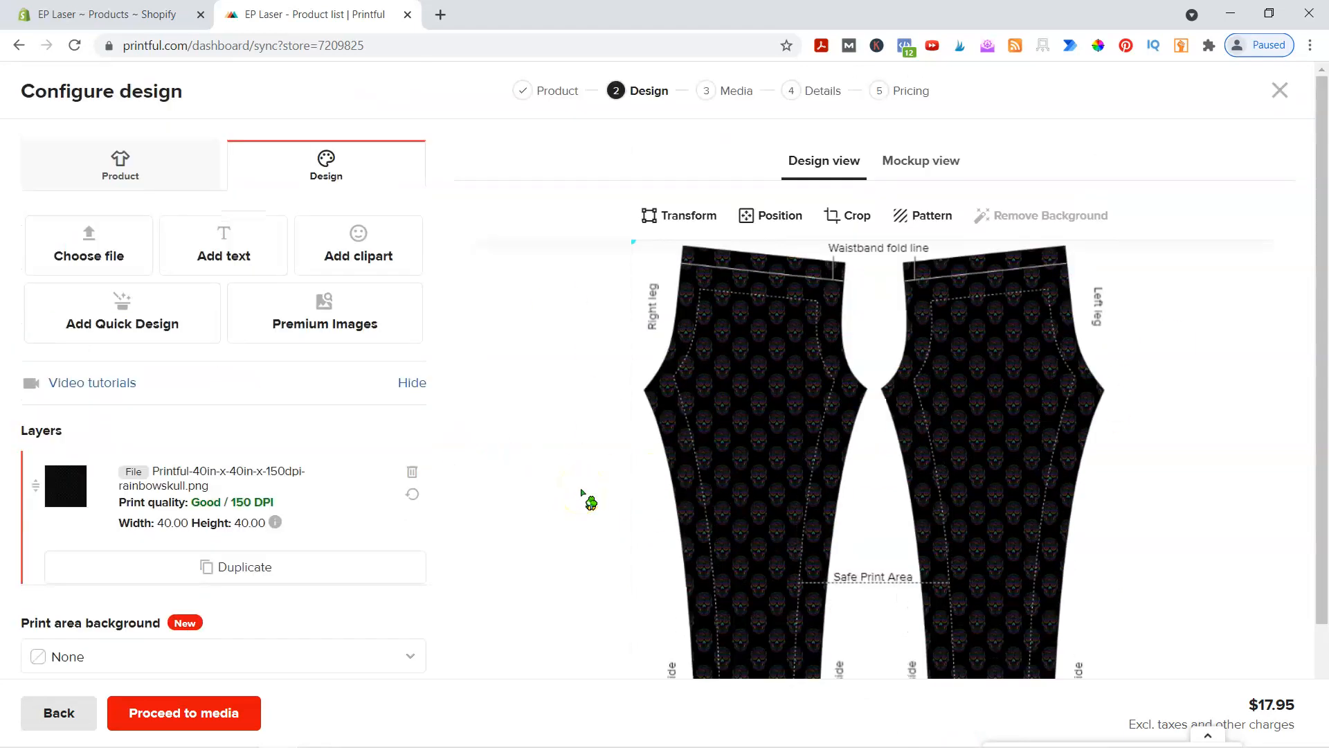
{"action": "scroll", "coordinate": [585, 495], "scroll_direction": "down", "scroll_amount": 2}
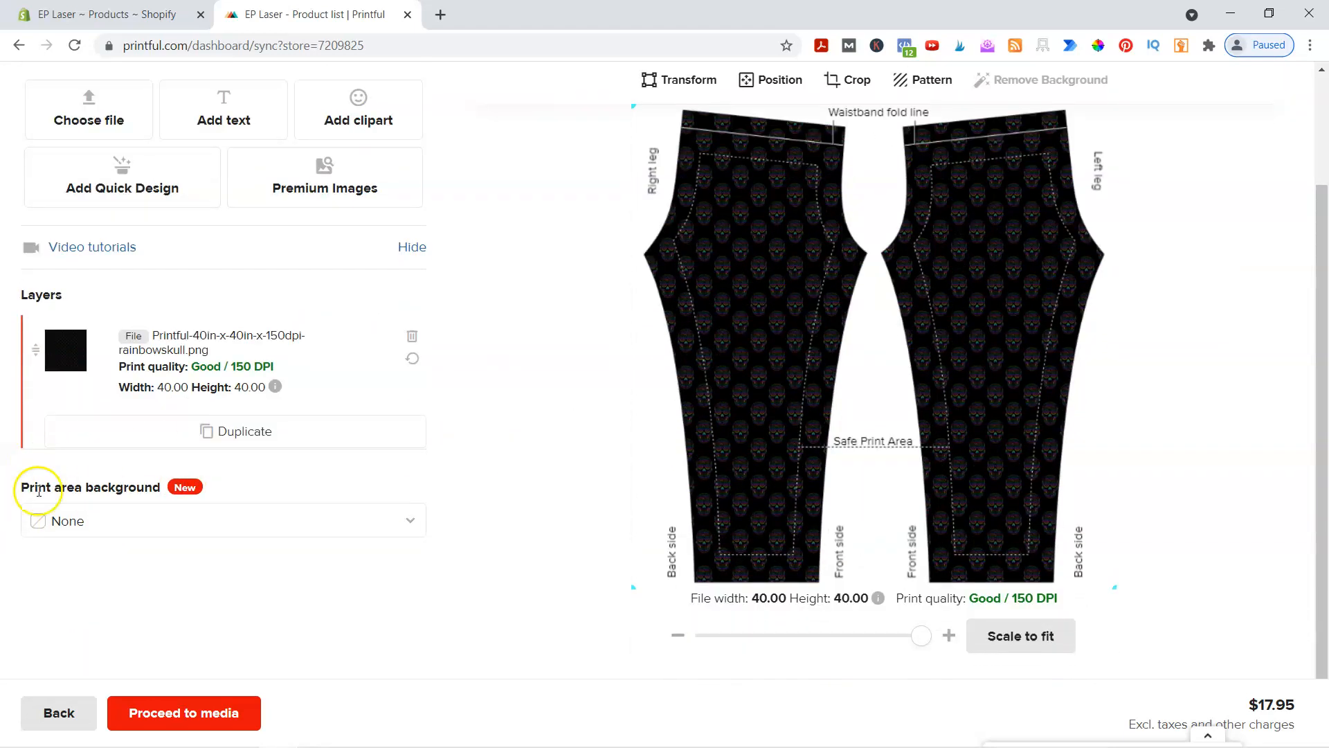
Examine the color, graphic and premium image options available for the leggings' print area background.
{"action": "left_click", "coordinate": [368, 521]}
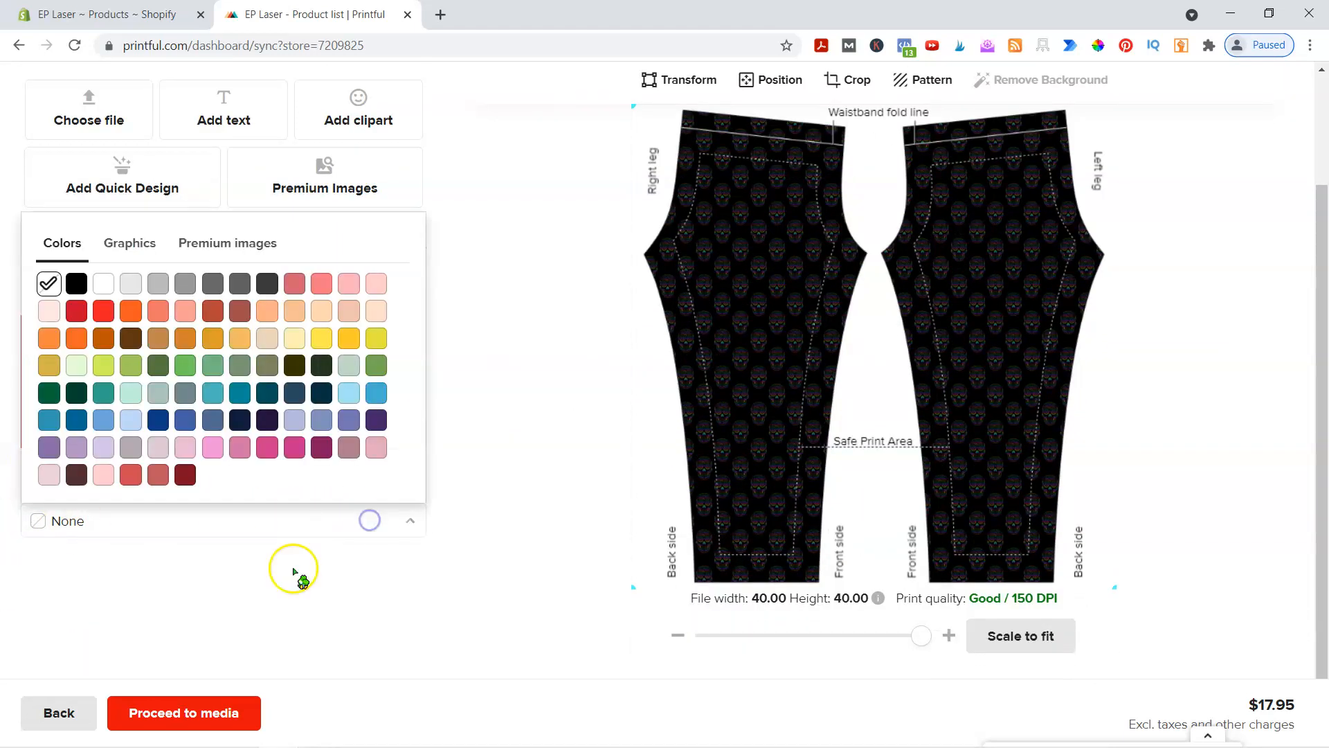
{"action": "left_click", "coordinate": [482, 527]}
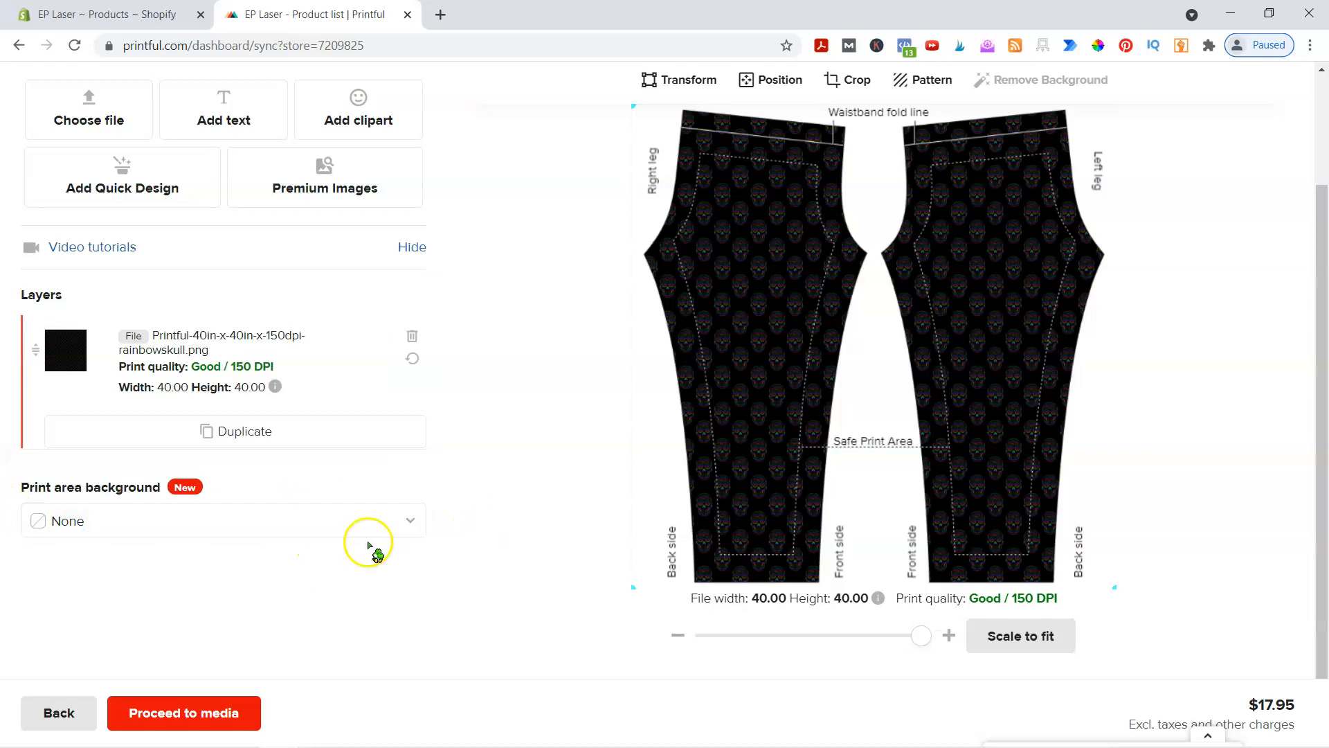
{"action": "scroll", "coordinate": [459, 529], "scroll_direction": "up", "scroll_amount": 2}
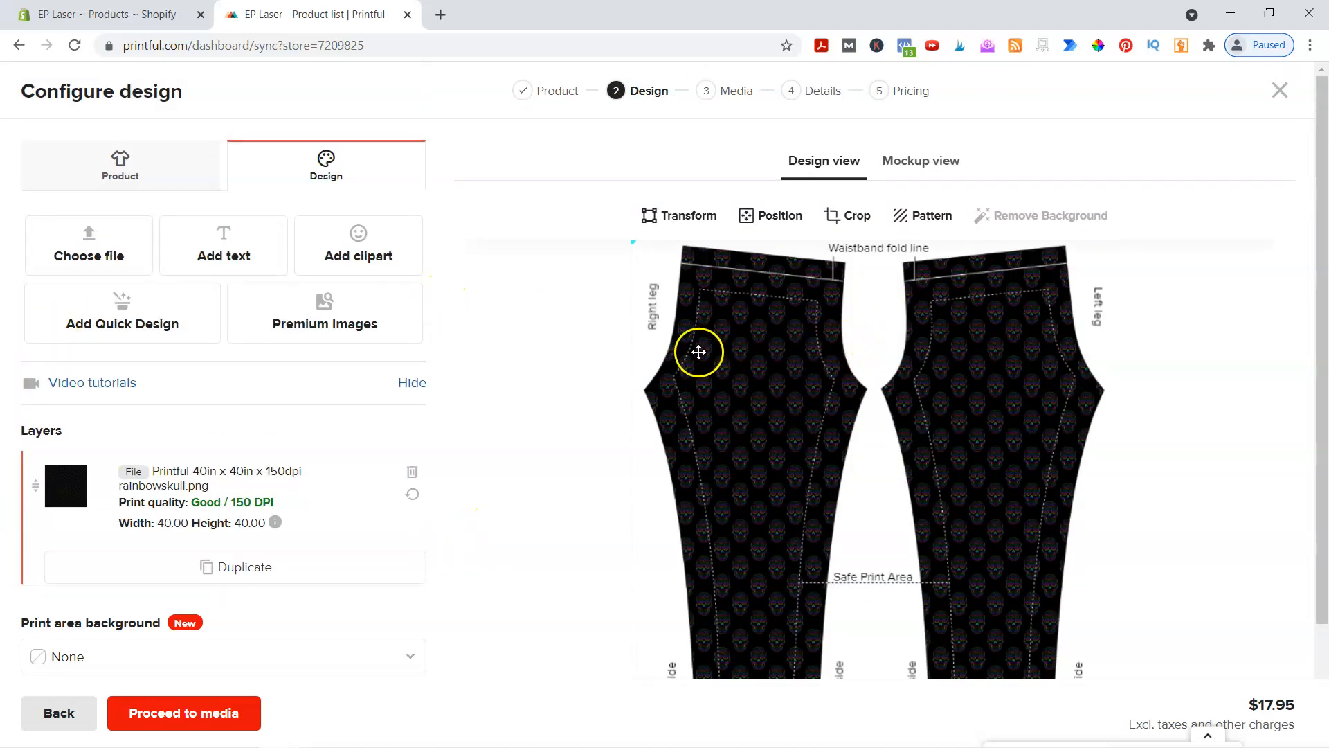
{"action": "scroll", "coordinate": [523, 524], "scroll_direction": "down", "scroll_amount": 2}
{"action": "left_click", "coordinate": [321, 516]}
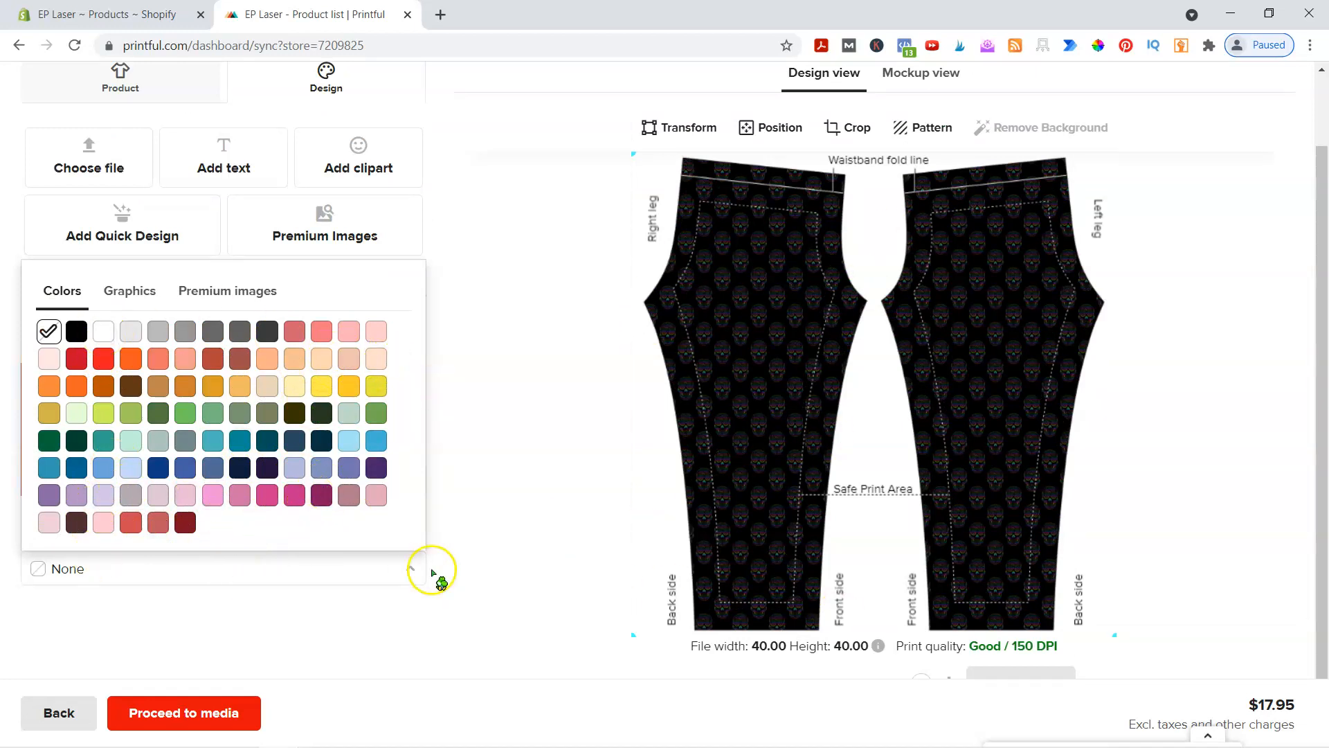
{"action": "left_click", "coordinate": [148, 288]}
{"action": "scroll", "coordinate": [276, 436], "scroll_direction": "down", "scroll_amount": 5}
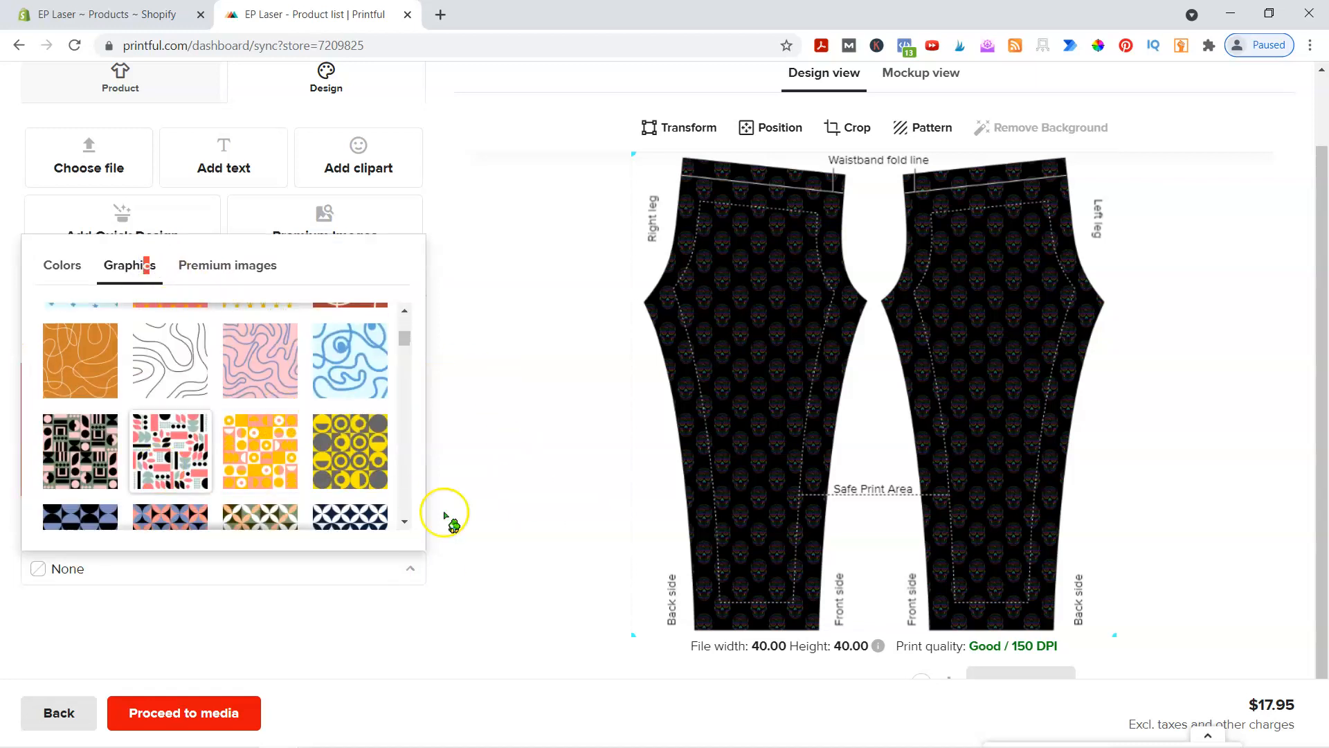
{"action": "left_click", "coordinate": [227, 265]}
{"action": "scroll", "coordinate": [347, 332], "scroll_direction": "down", "scroll_amount": 5}
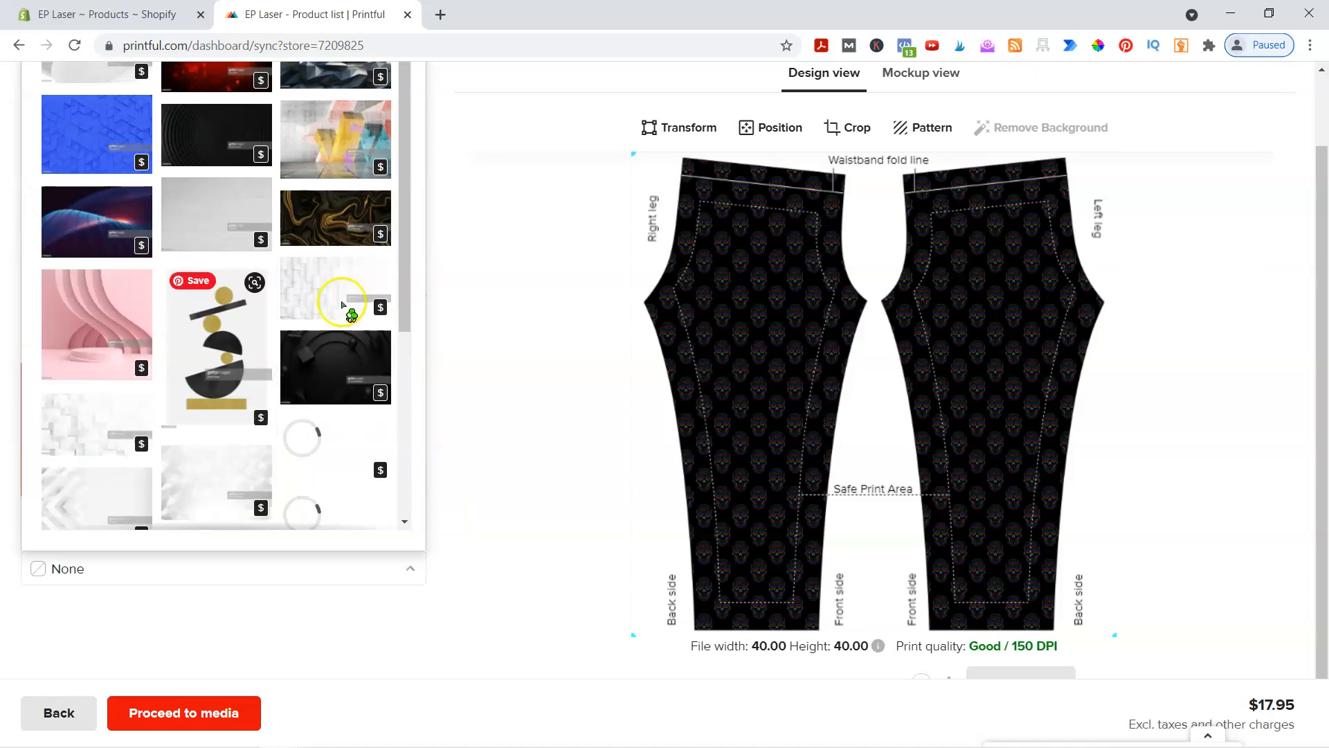
{"action": "scroll", "coordinate": [253, 383], "scroll_direction": "up", "scroll_amount": 2}
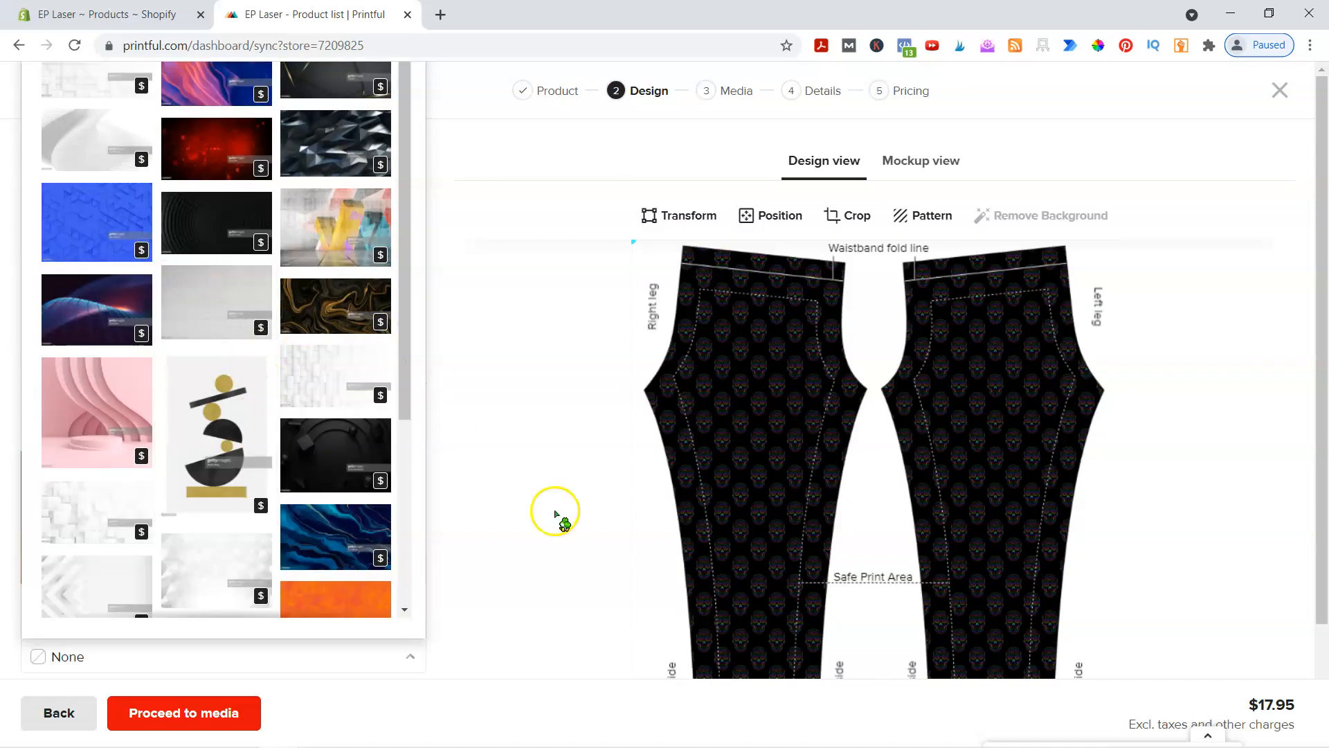
{"action": "left_click", "coordinate": [552, 513]}
{"action": "scroll", "coordinate": [554, 516], "scroll_direction": "down", "scroll_amount": 2}
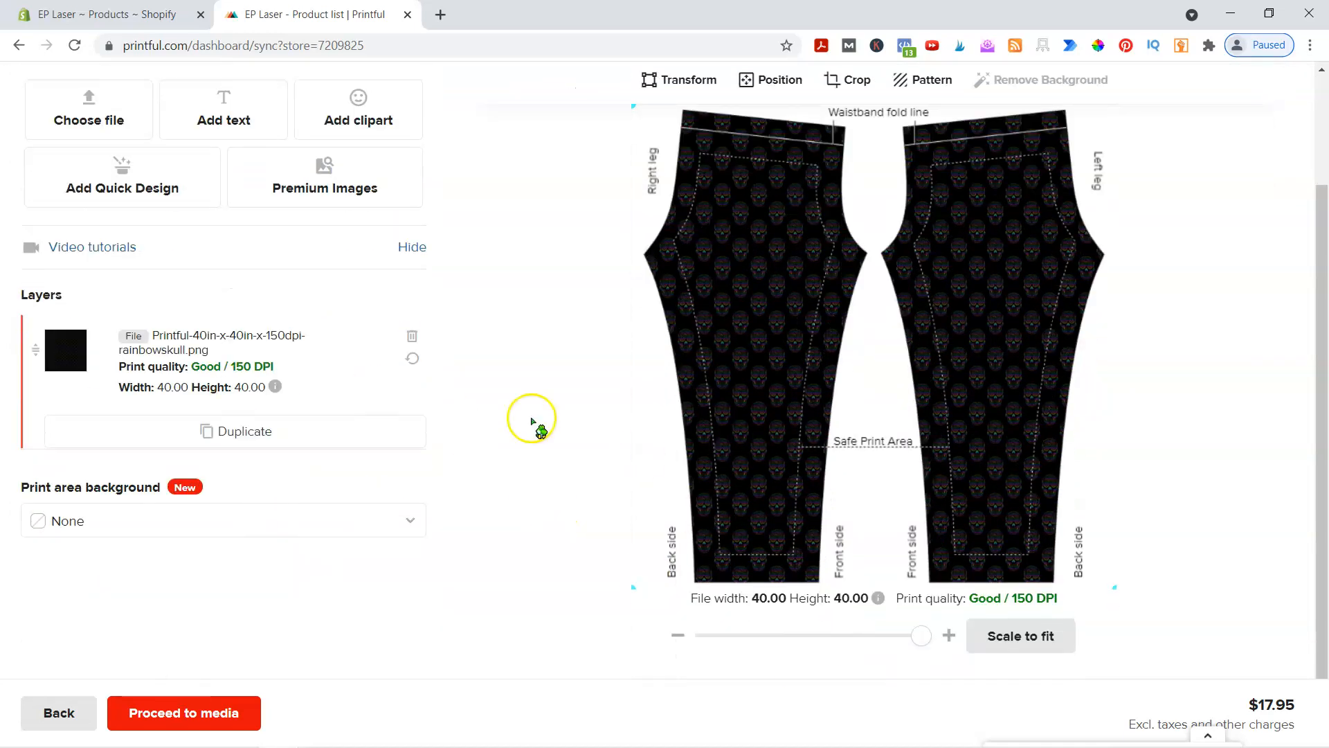
Continue to the media stage and choose Flat mockups as the leggings' mockup style.
{"action": "scroll", "coordinate": [532, 421], "scroll_direction": "up", "scroll_amount": 2}
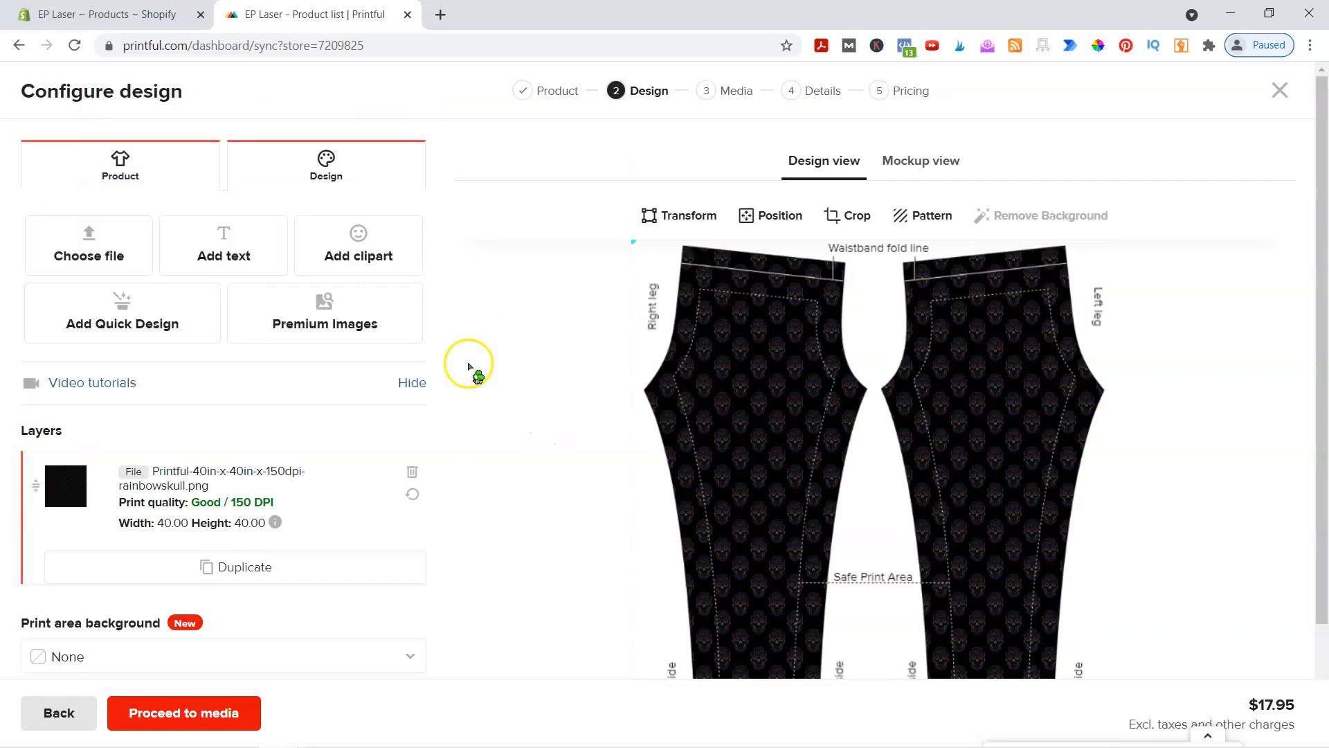
{"action": "scroll", "coordinate": [469, 367], "scroll_direction": "down", "scroll_amount": 1}
{"action": "scroll", "coordinate": [469, 372], "scroll_direction": "down", "scroll_amount": 2}
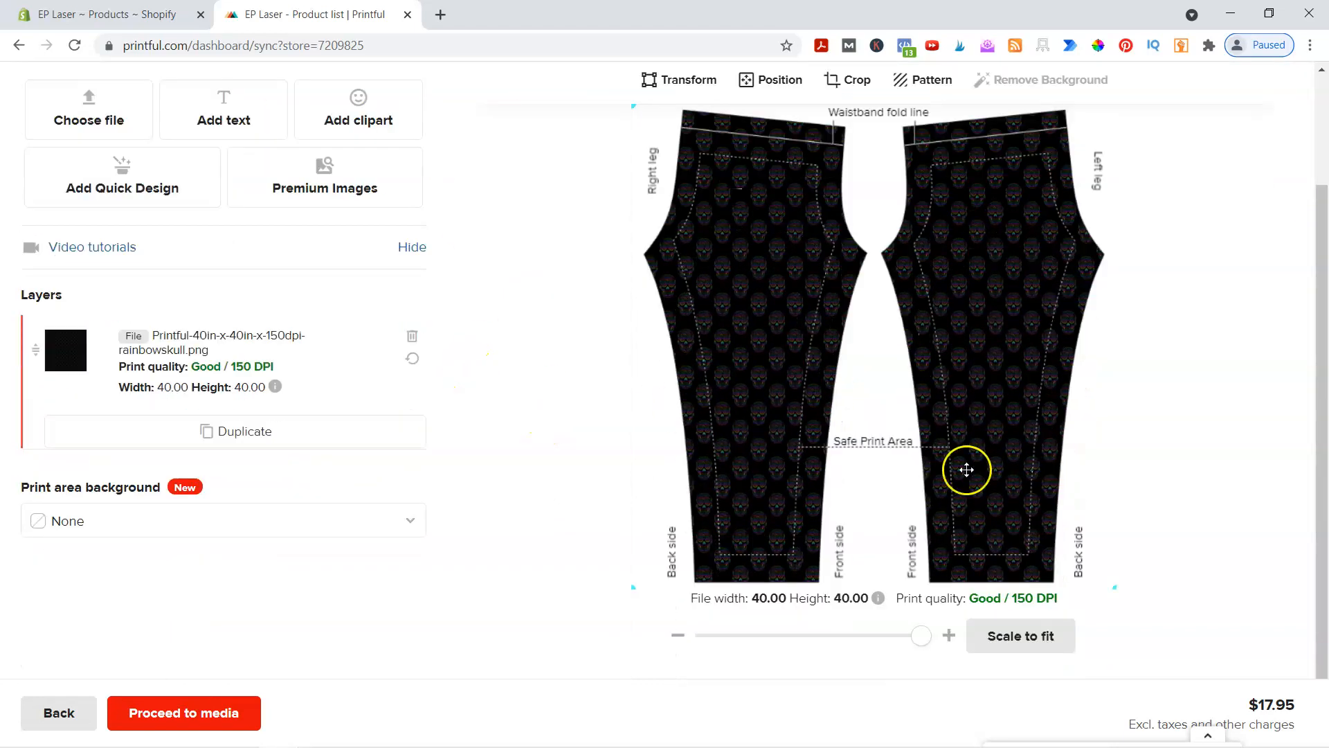
{"action": "left_click", "coordinate": [206, 720]}
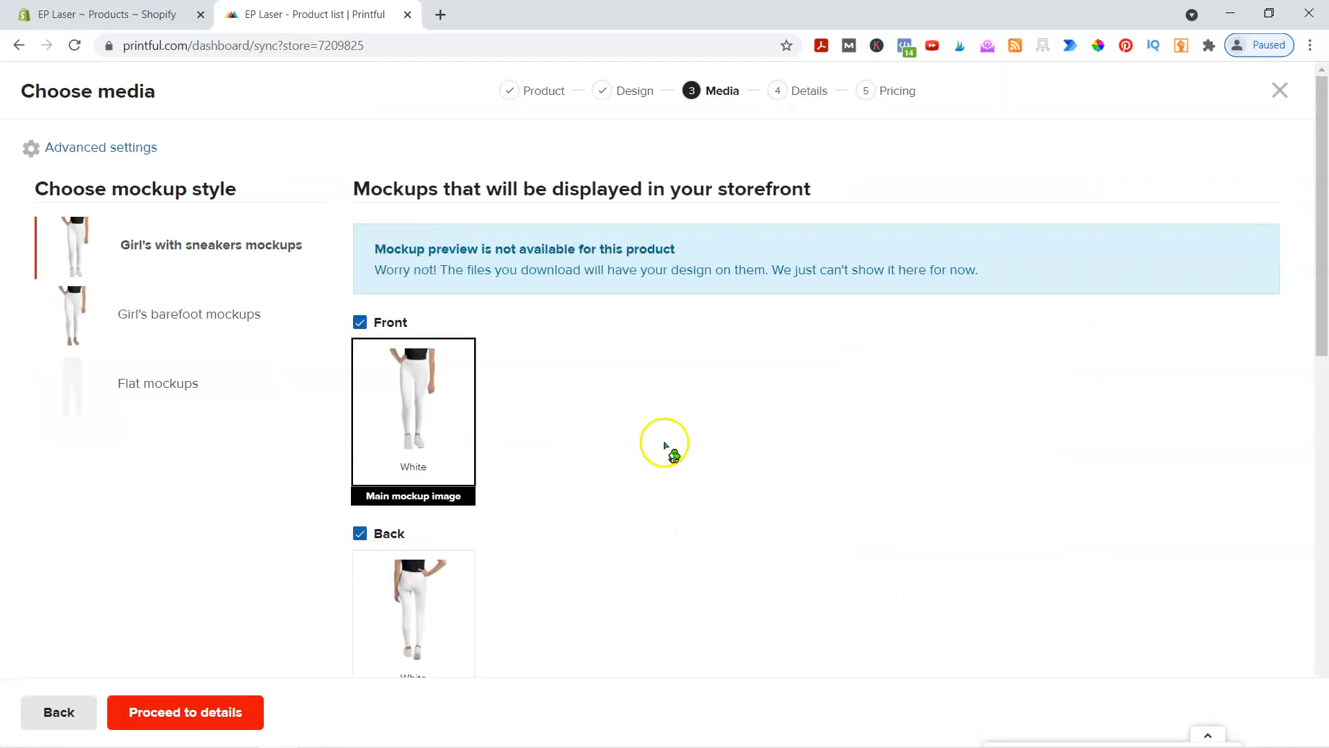
{"action": "left_click", "coordinate": [165, 383]}
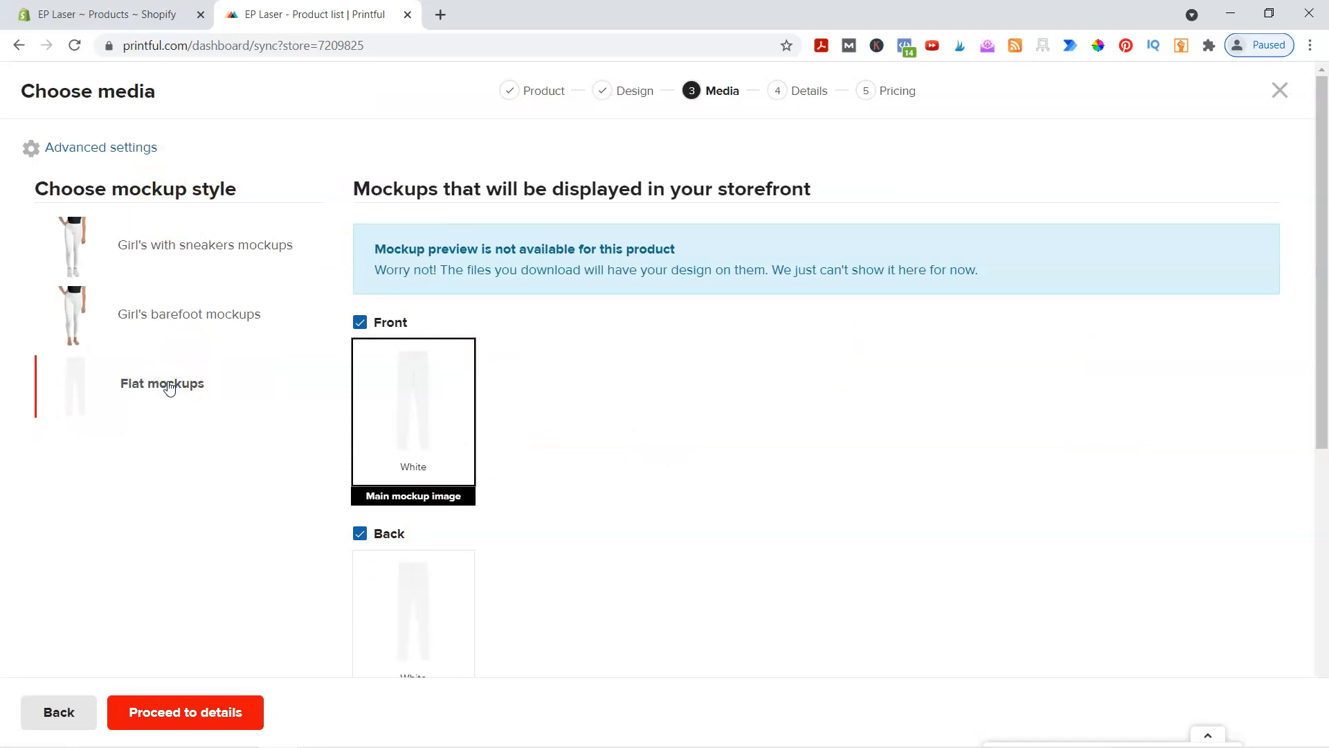
Enable additional mockup styles and include both the Girl's with sneakers and Girl's barefoot mockups.
{"action": "scroll", "coordinate": [685, 455], "scroll_direction": "down", "scroll_amount": 7}
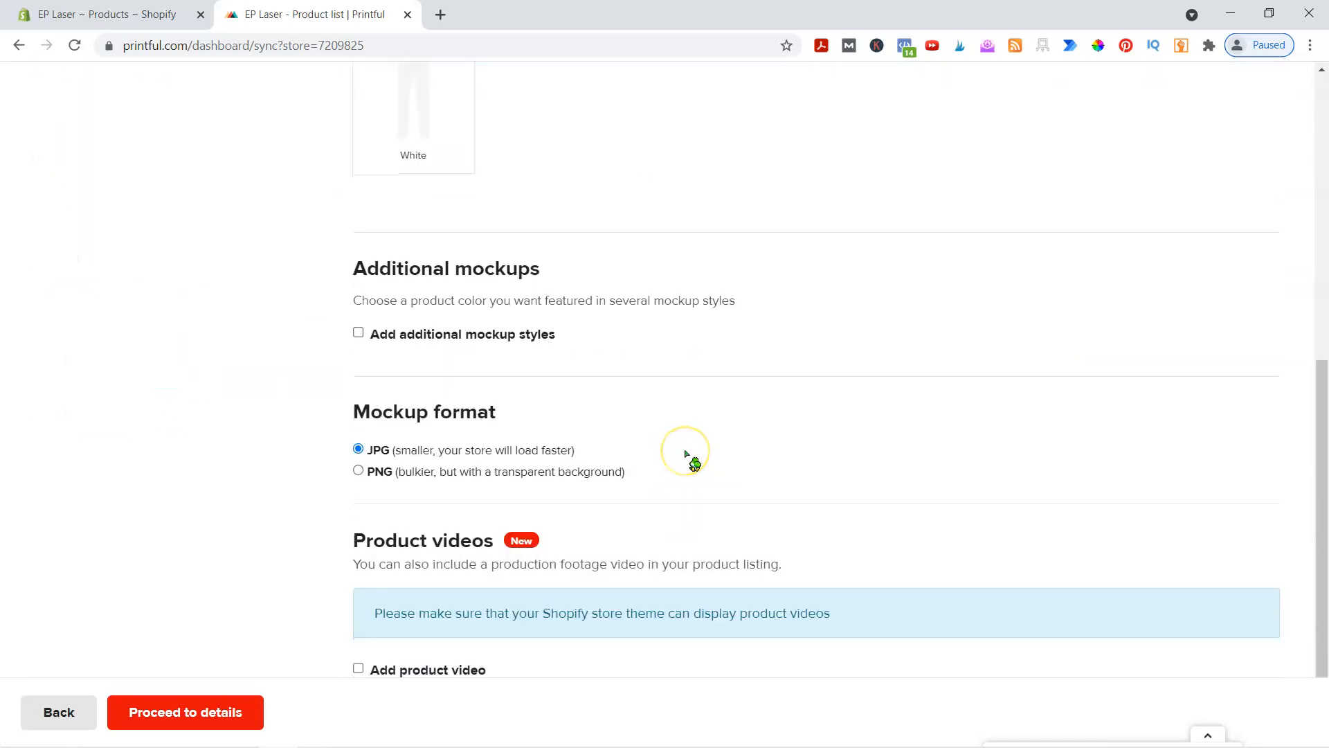
{"action": "scroll", "coordinate": [685, 454], "scroll_direction": "up", "scroll_amount": 7}
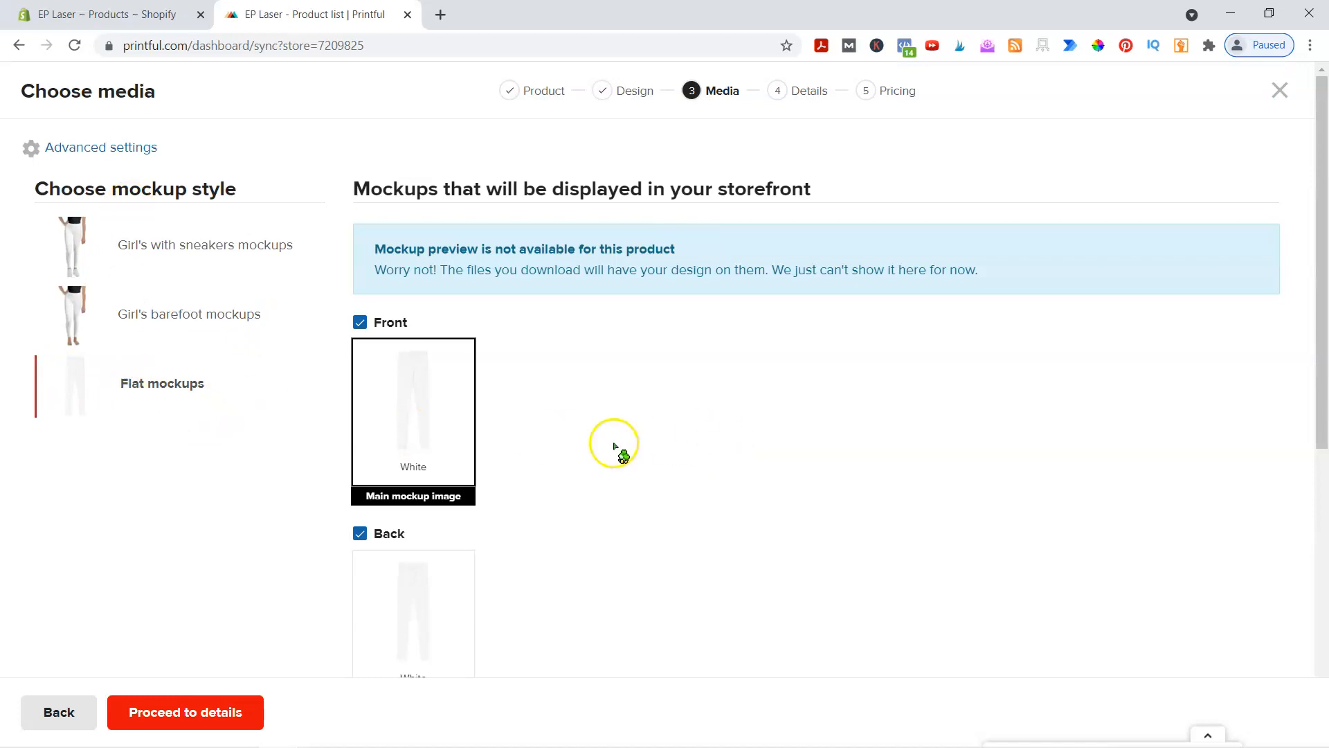
{"action": "scroll", "coordinate": [597, 343], "scroll_direction": "down", "scroll_amount": 7}
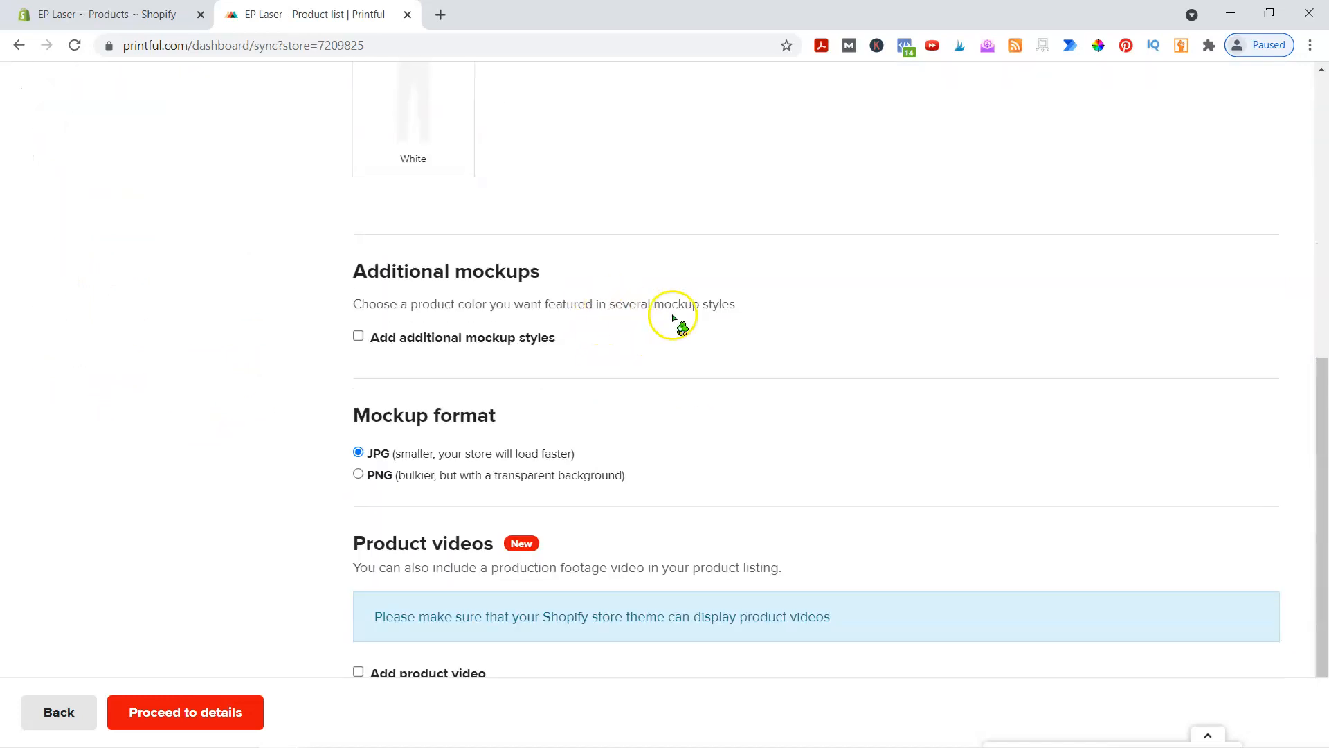
{"action": "left_click", "coordinate": [360, 333]}
{"action": "scroll", "coordinate": [690, 341], "scroll_direction": "down", "scroll_amount": 3}
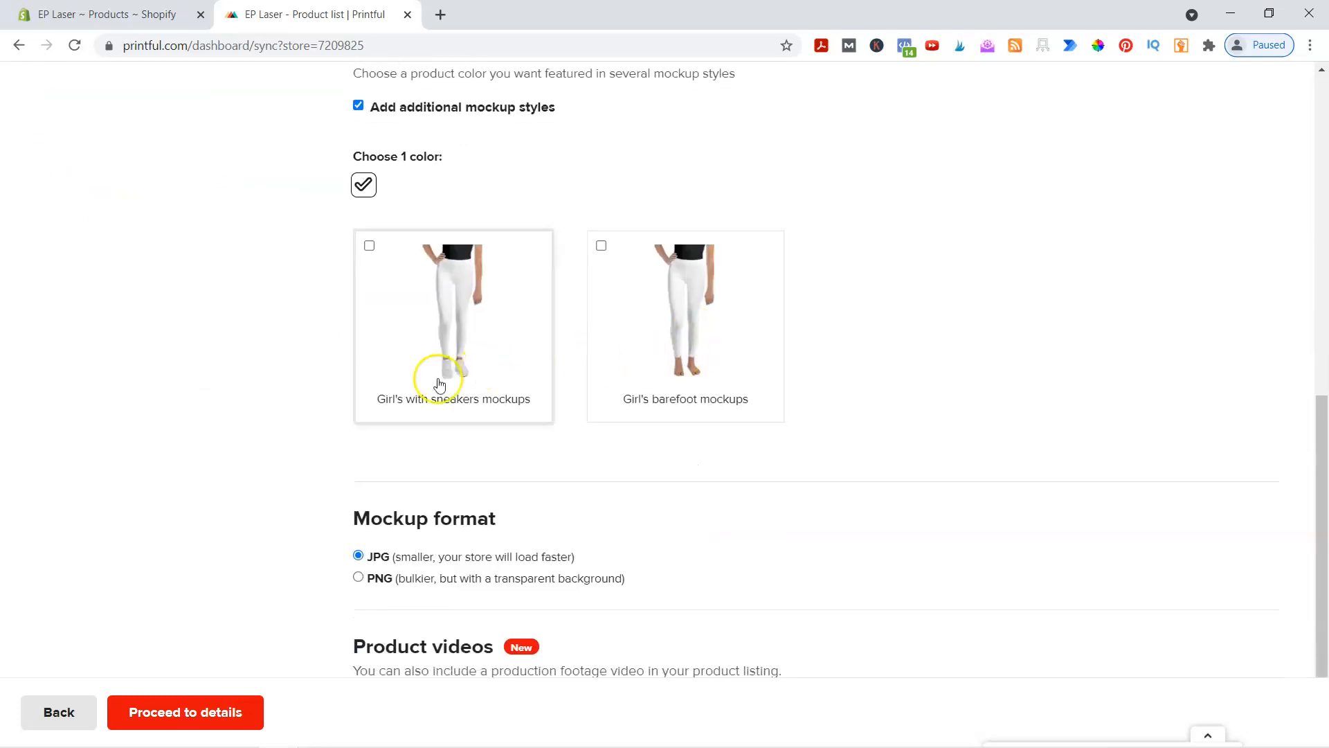
{"action": "scroll", "coordinate": [346, 377], "scroll_direction": "up", "scroll_amount": 2}
{"action": "left_click", "coordinate": [369, 360]}
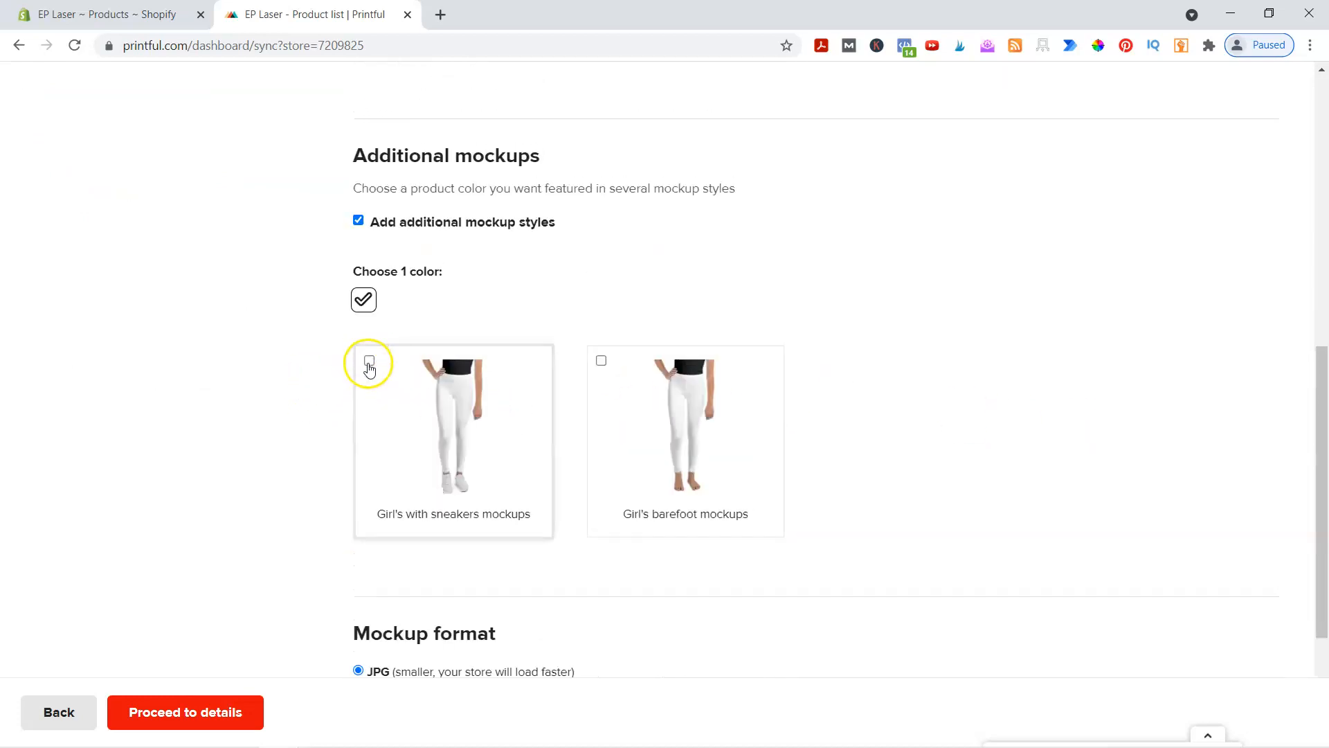
{"action": "left_click", "coordinate": [601, 361]}
Add the All-Over Print Youth Leggings product fit video to the listing and preview it.
{"action": "scroll", "coordinate": [911, 358], "scroll_direction": "down", "scroll_amount": 3}
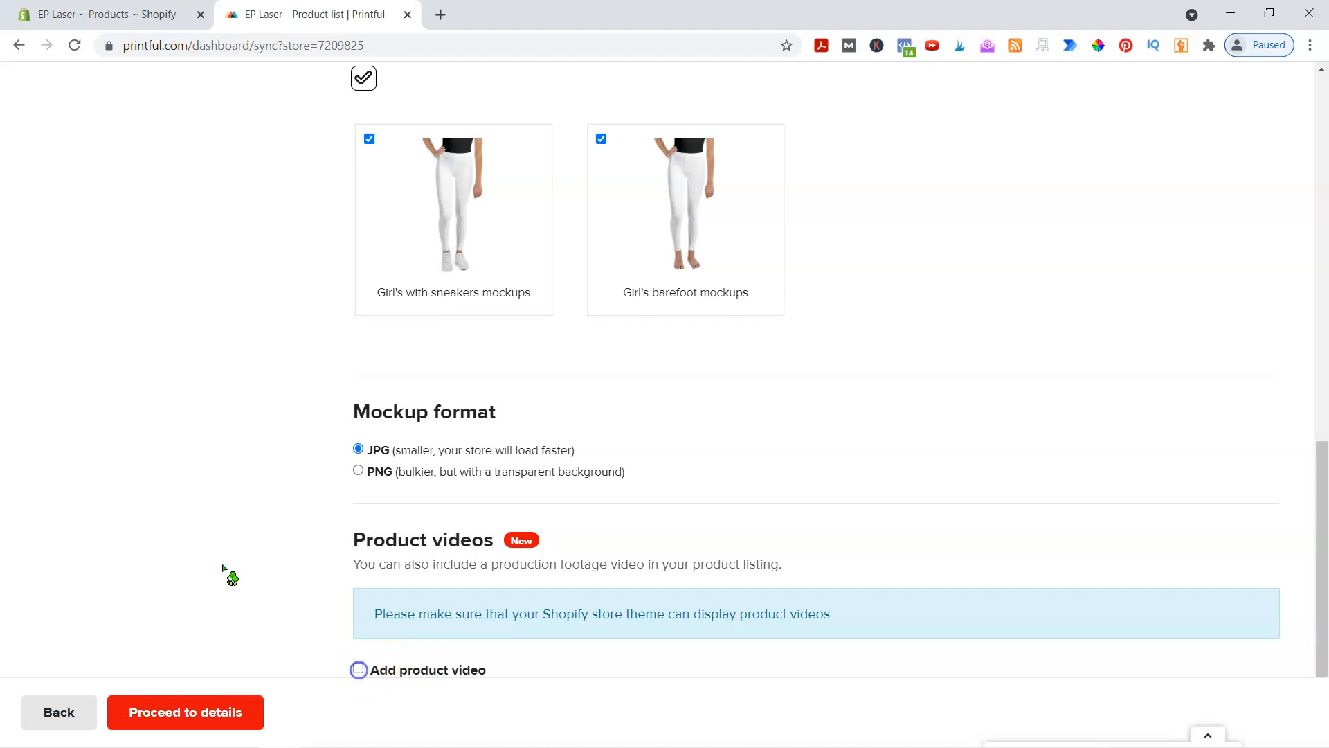
{"action": "scroll", "coordinate": [178, 532], "scroll_direction": "down", "scroll_amount": 4}
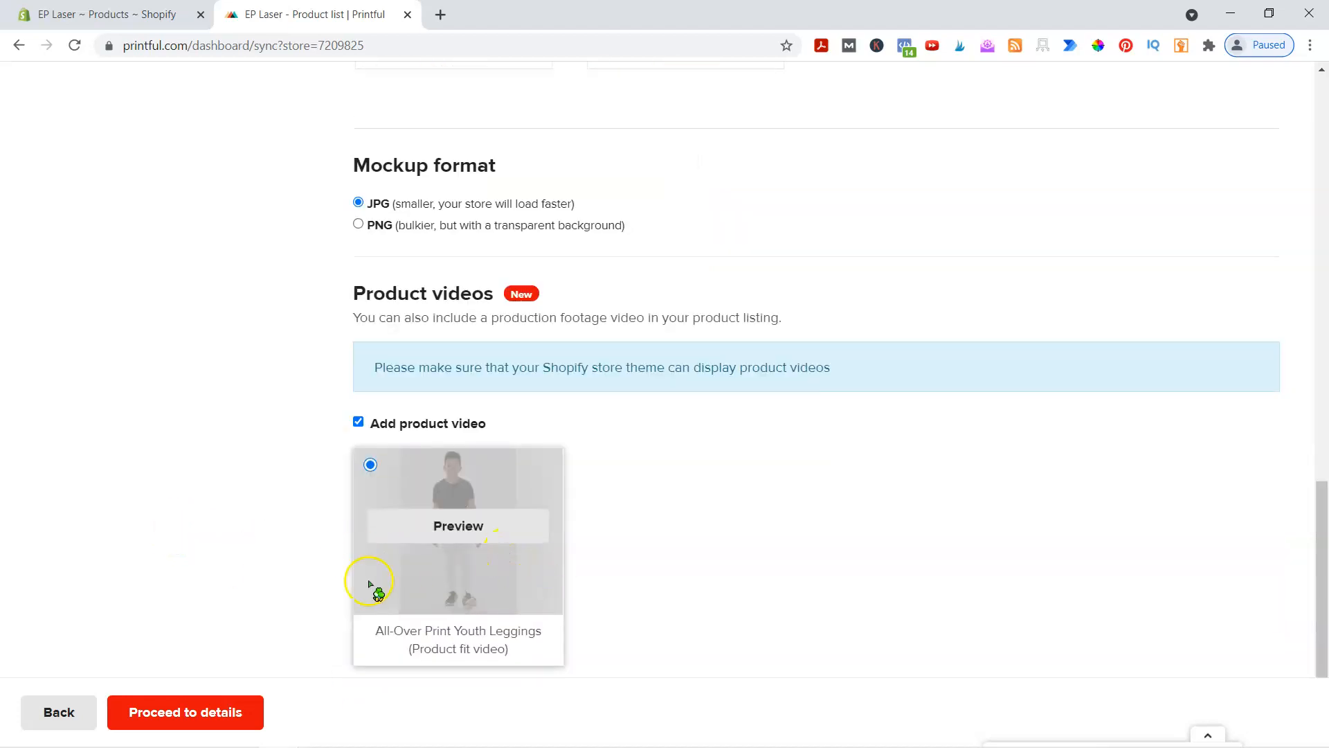
{"action": "mouse_move", "coordinate": [558, 544]}
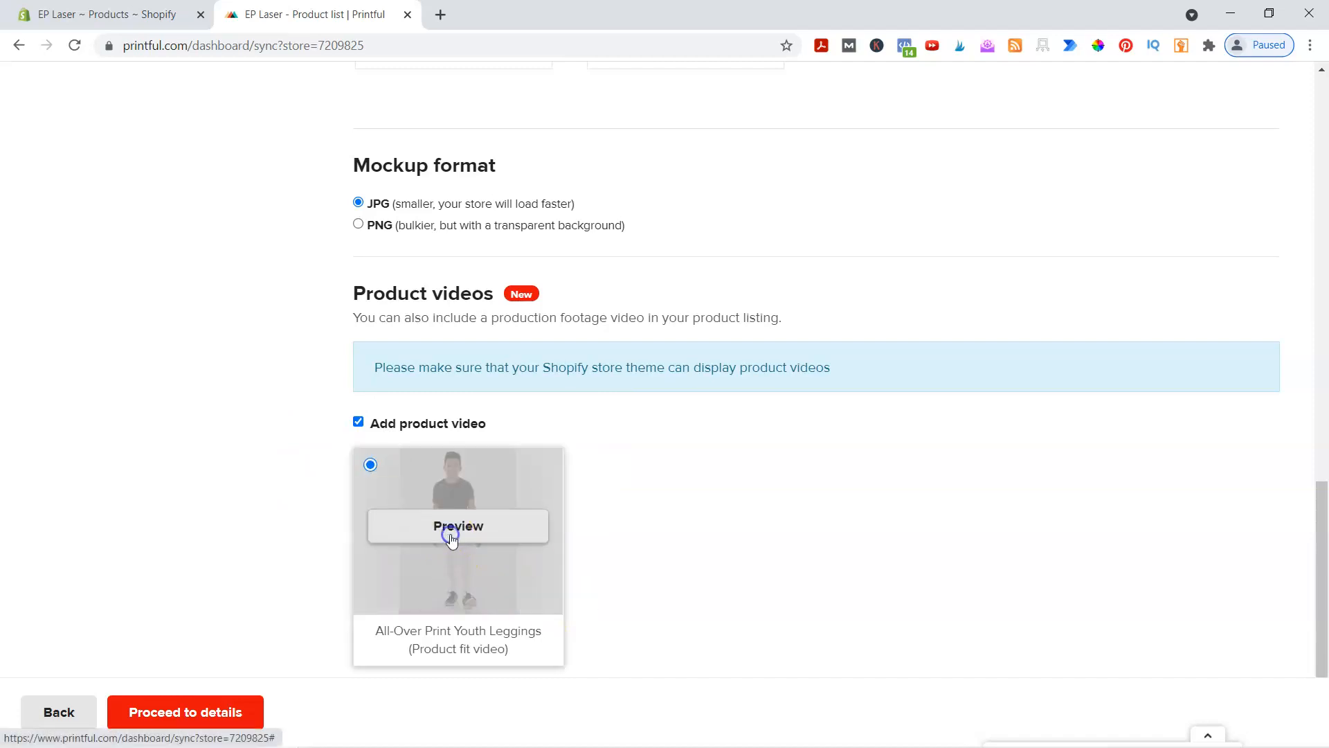
{"action": "left_click", "coordinate": [452, 532]}
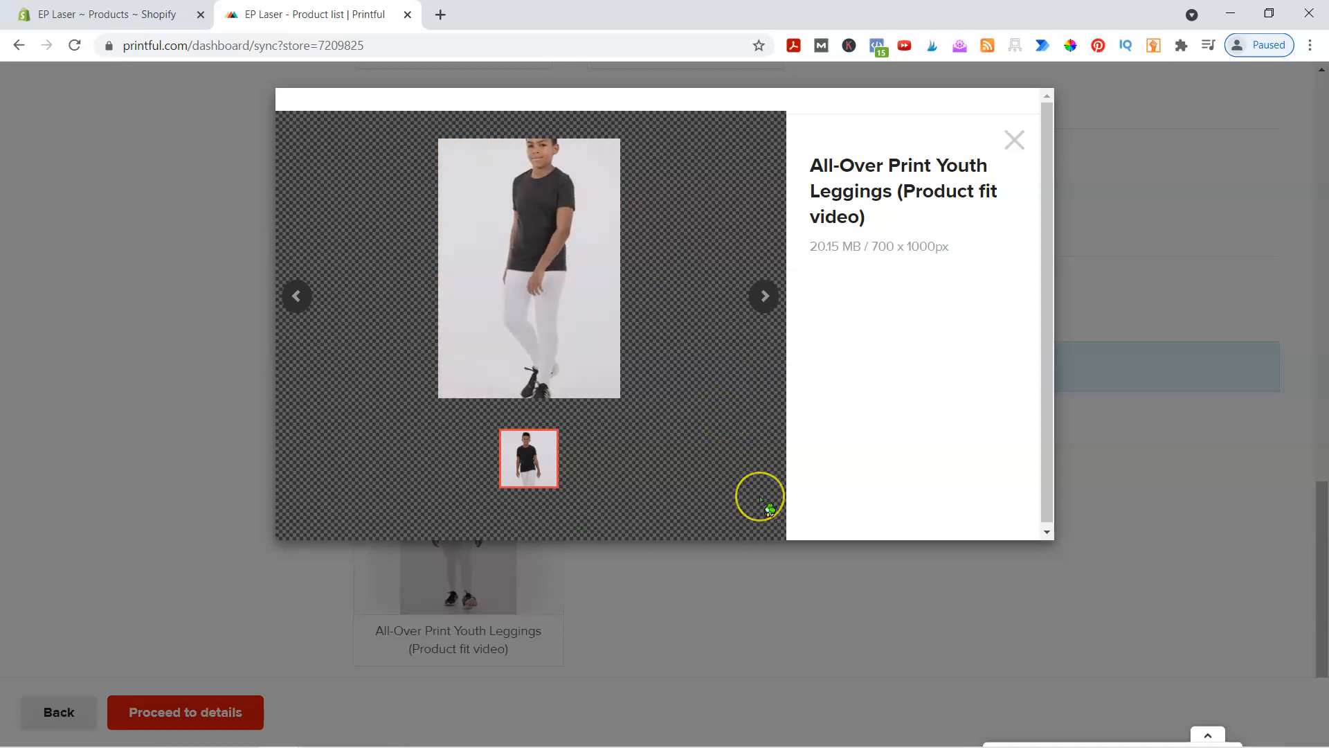
{"action": "left_click", "coordinate": [1014, 141]}
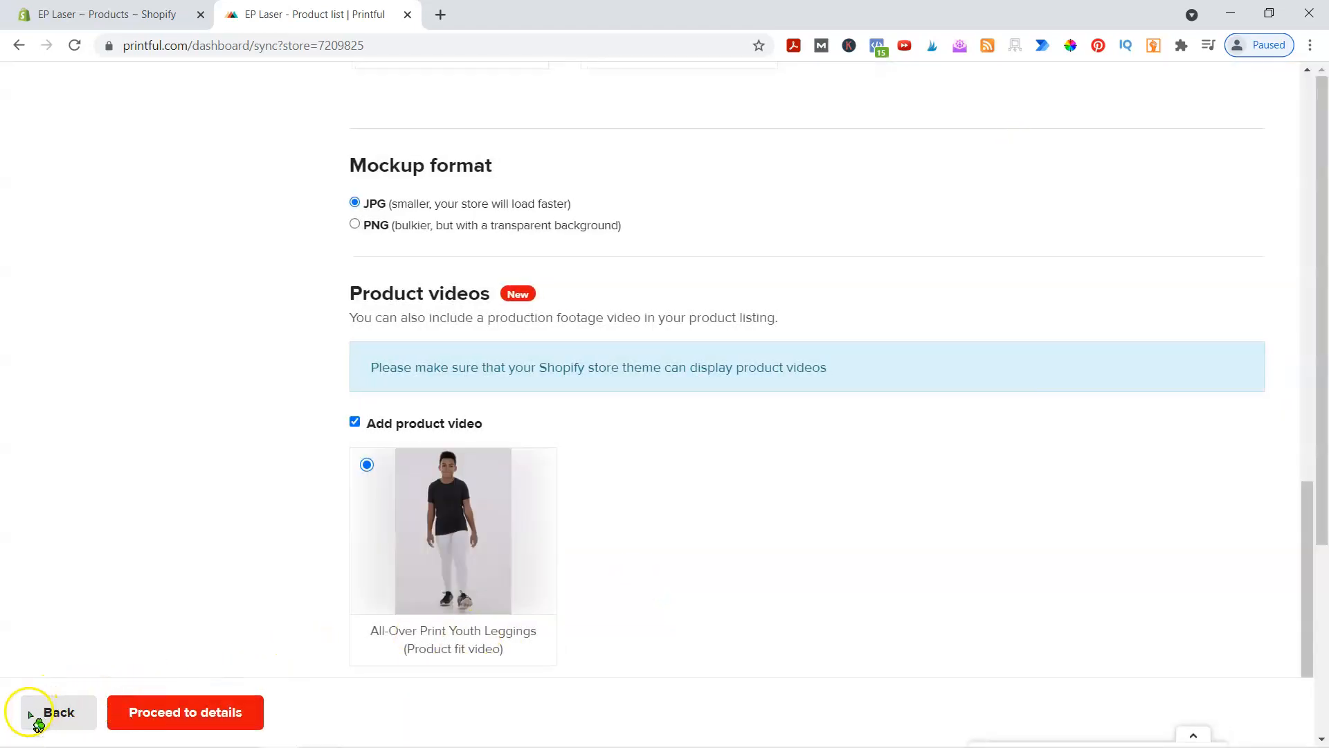
Continue to the details stage and set the product title to "Rainbow Skull on Black Youth Leggings".
{"action": "left_click", "coordinate": [176, 721]}
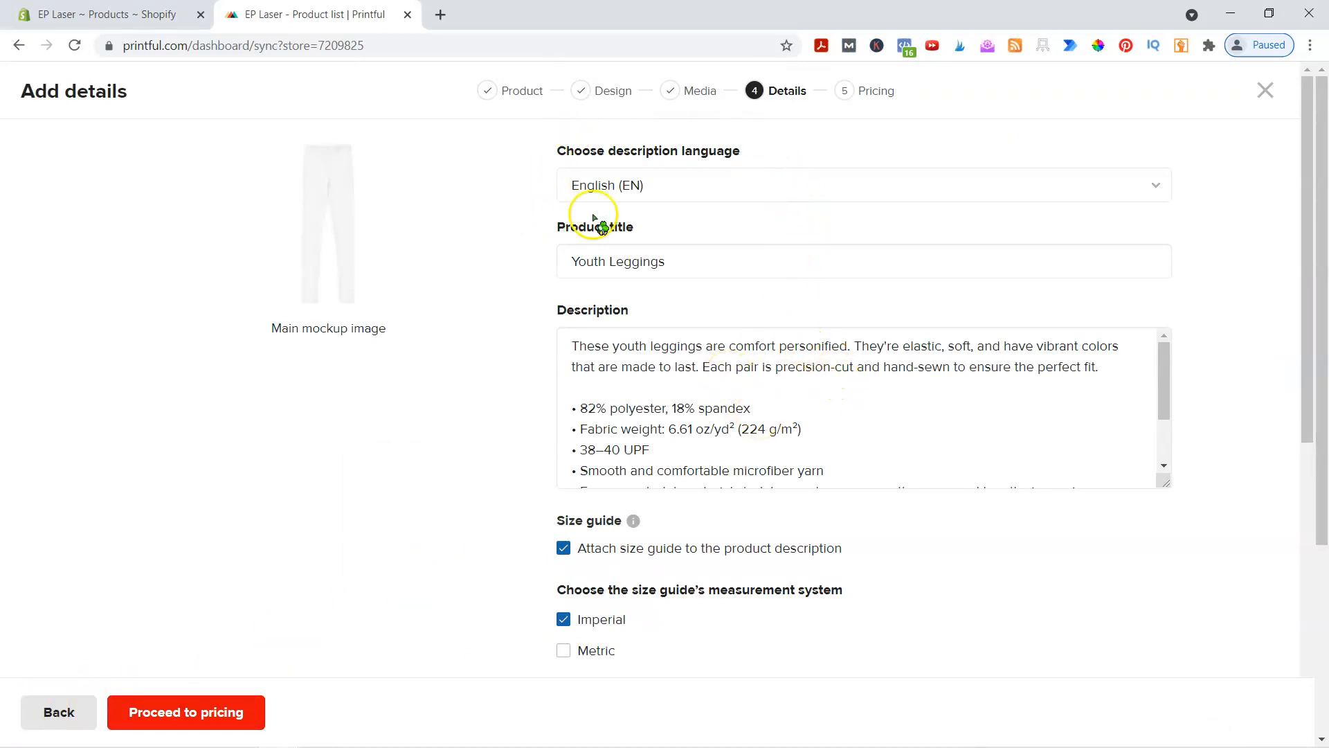
{"action": "left_click", "coordinate": [703, 270]}
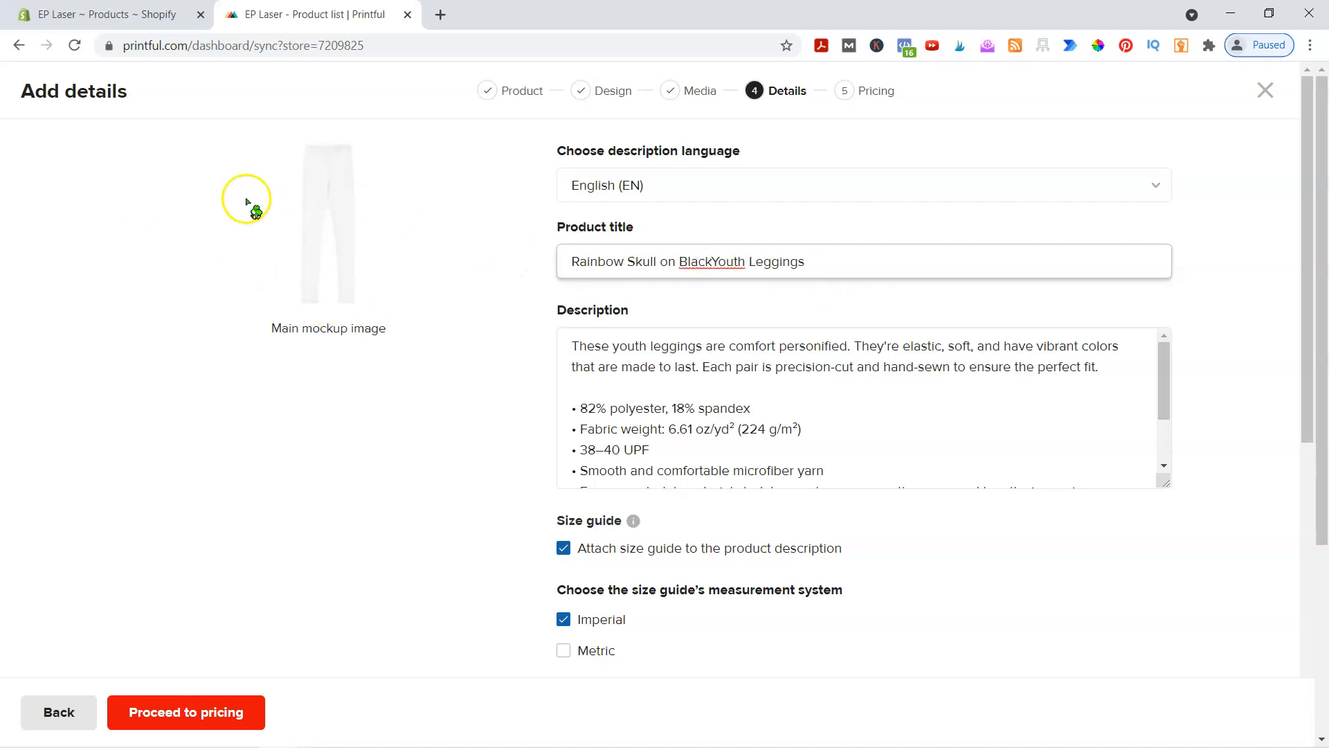
{"action": "scroll", "coordinate": [707, 417], "scroll_direction": "down", "scroll_amount": 1}
{"action": "scroll", "coordinate": [691, 395], "scroll_direction": "up", "scroll_amount": 1}
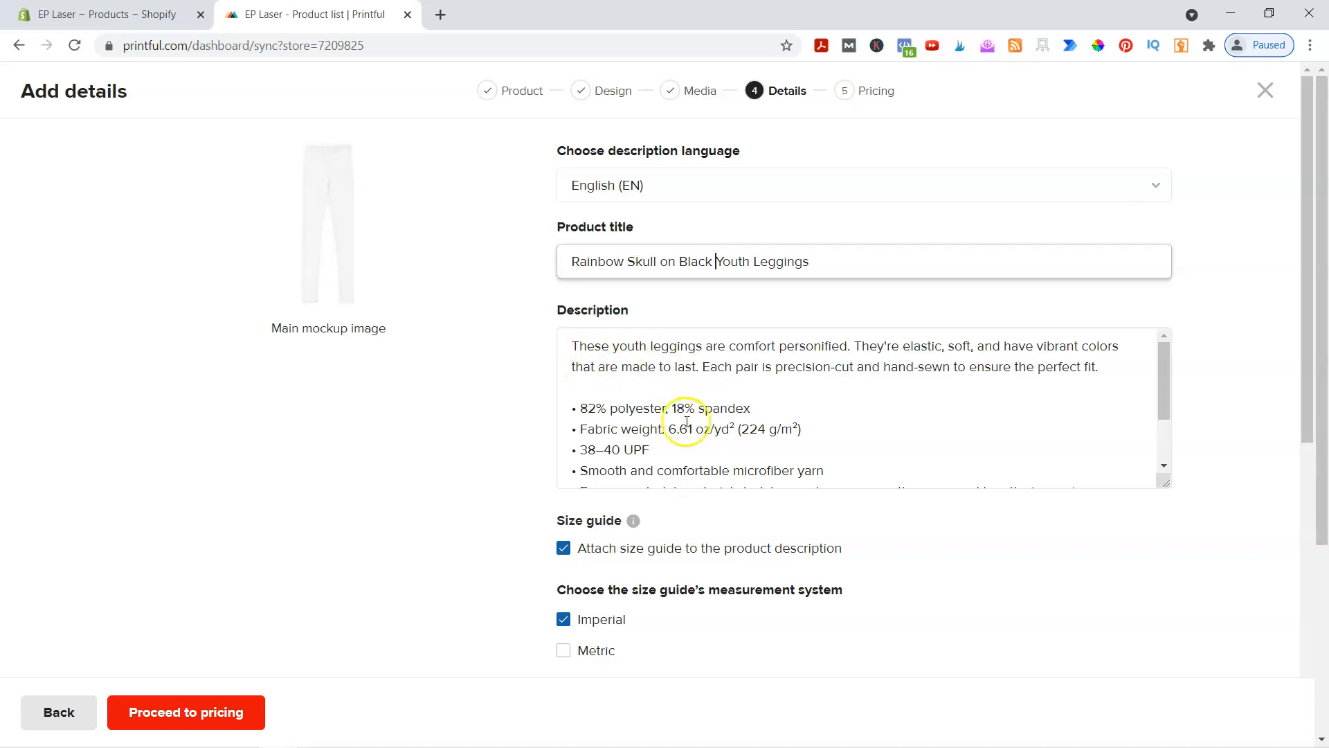
Read through the leggings' product description and the imperial size guide preview.
{"action": "scroll", "coordinate": [686, 422], "scroll_direction": "down", "scroll_amount": 2}
{"action": "scroll", "coordinate": [540, 415], "scroll_direction": "down", "scroll_amount": 3}
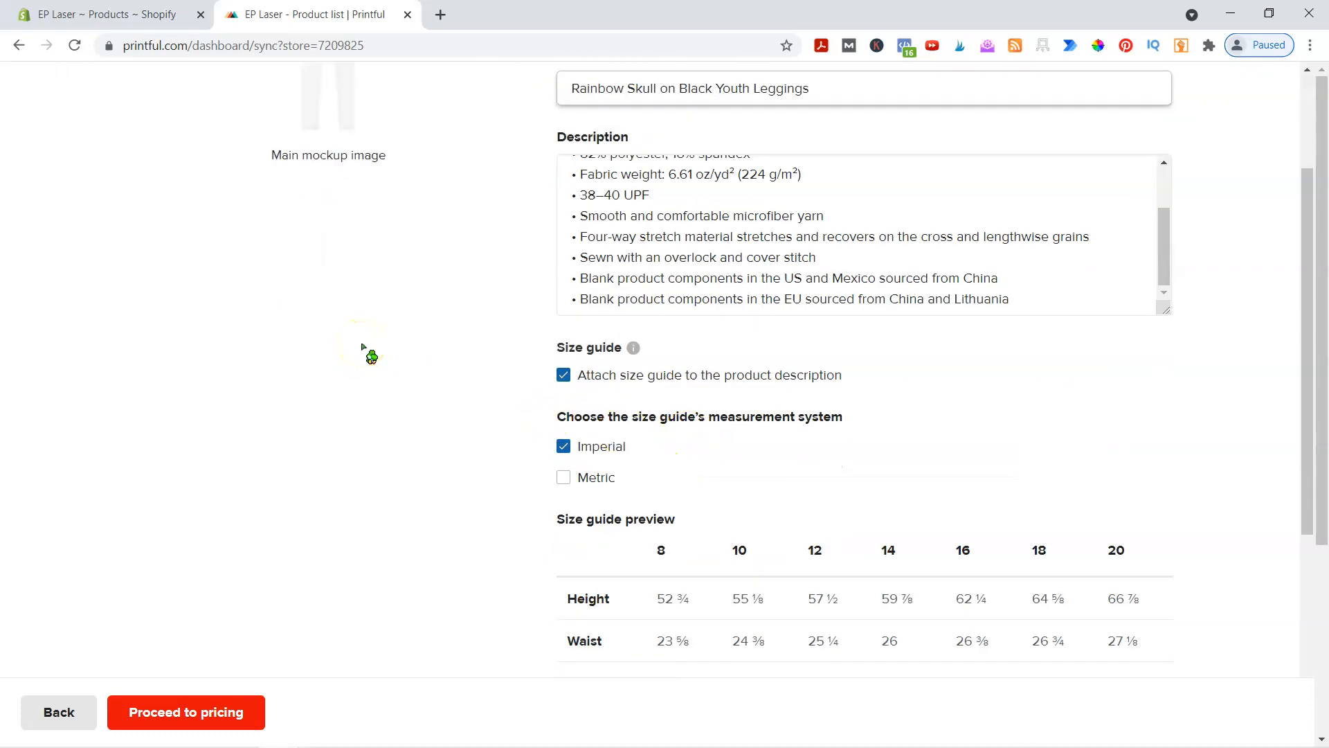
{"action": "scroll", "coordinate": [363, 346], "scroll_direction": "up", "scroll_amount": 3}
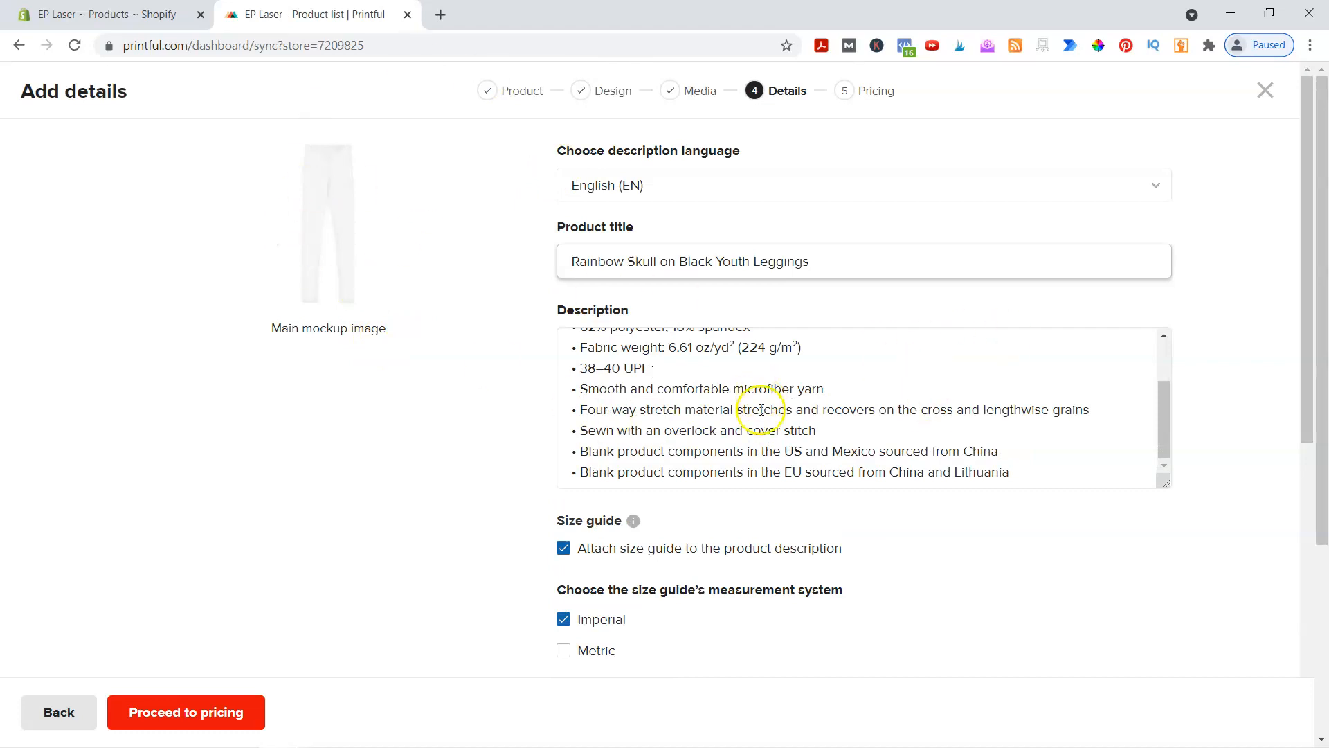
{"action": "scroll", "coordinate": [762, 410], "scroll_direction": "up", "scroll_amount": 2}
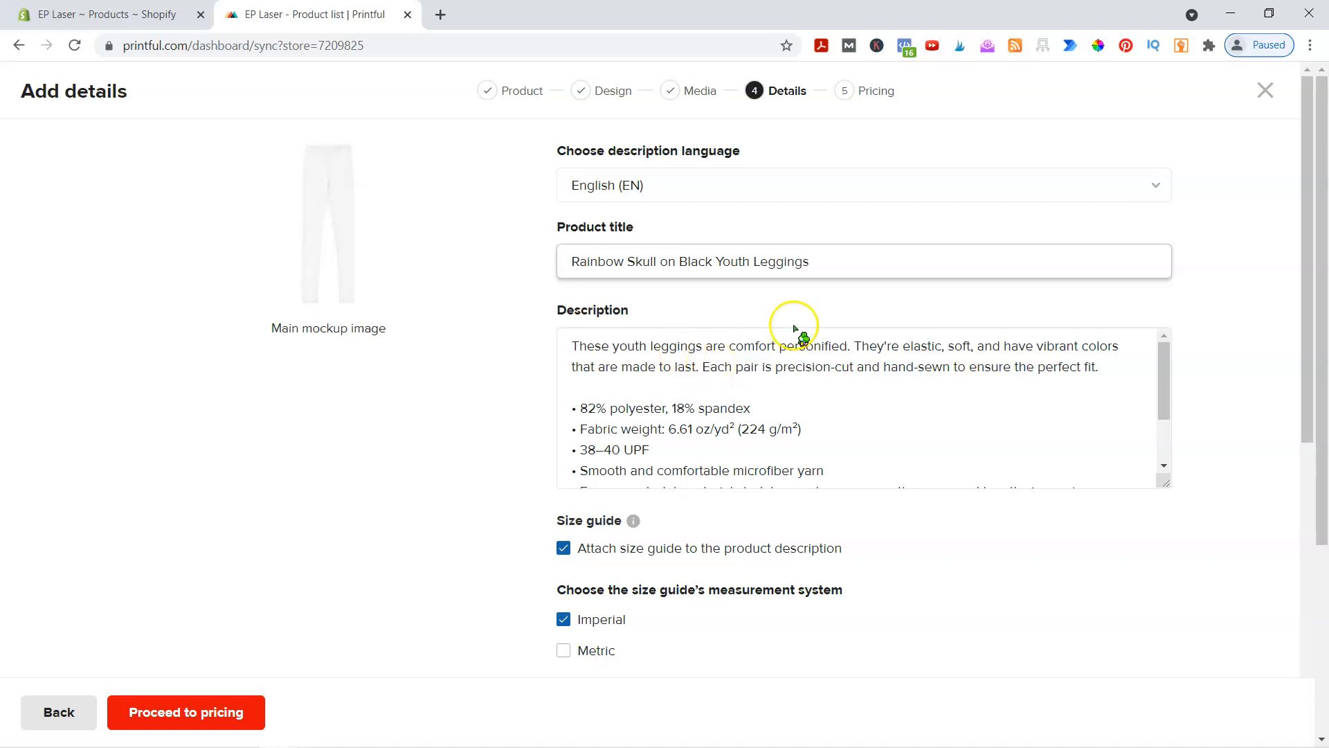
{"action": "scroll", "coordinate": [719, 391], "scroll_direction": "down", "scroll_amount": 2}
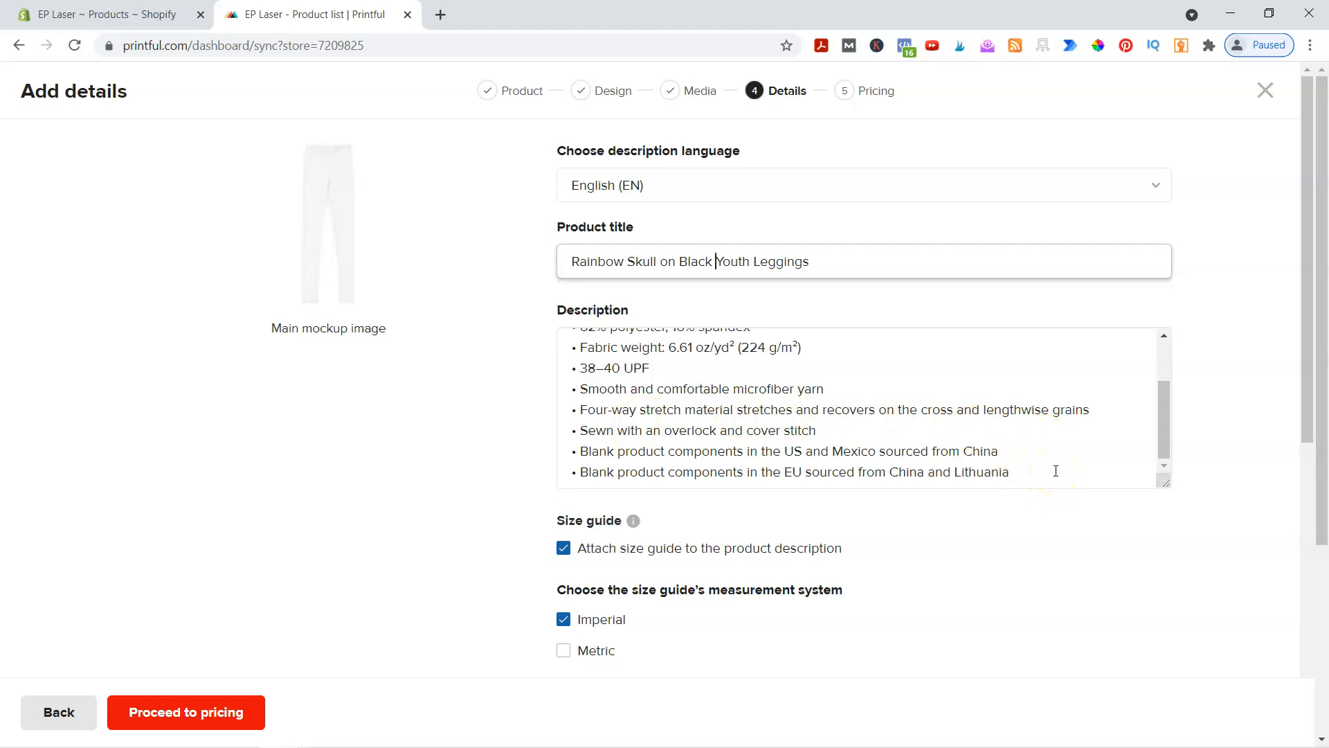
{"action": "scroll", "coordinate": [735, 434], "scroll_direction": "up", "scroll_amount": 2}
Append to the description the note "*This a made to order product, please ask all questions prior to purchase".
{"action": "scroll", "coordinate": [736, 434], "scroll_direction": "down", "scroll_amount": 3}
{"action": "left_click", "coordinate": [1052, 474]}
{"action": "key", "text": "Return"}
{"action": "key", "text": "Return"}
{"action": "type", "text": "*This a custom order"}
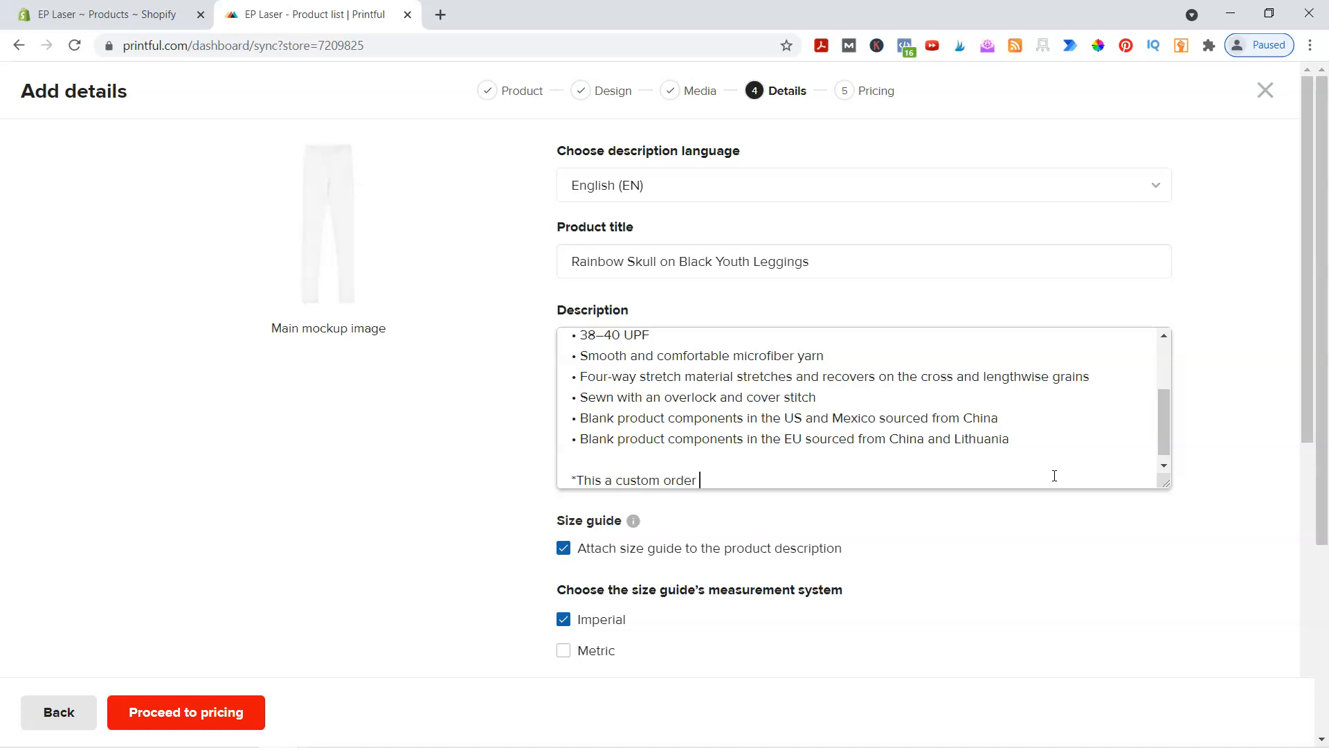
{"action": "key", "text": "BackSpace"}
{"action": "key", "text": "BackSpace"}
{"action": "key", "text": "BackSpace"}
{"action": "key", "text": "BackSpace"}
{"action": "key", "text": "BackSpace"}
{"action": "key", "text": "BackSpace"}
{"action": "key", "text": "BackSpace"}
{"action": "key", "text": "BackSpace"}
{"action": "key", "text": "BackSpace"}
{"action": "key", "text": "BackSpace"}
{"action": "key", "text": "BackSpace"}
{"action": "type", "text": "made to order product, n"}
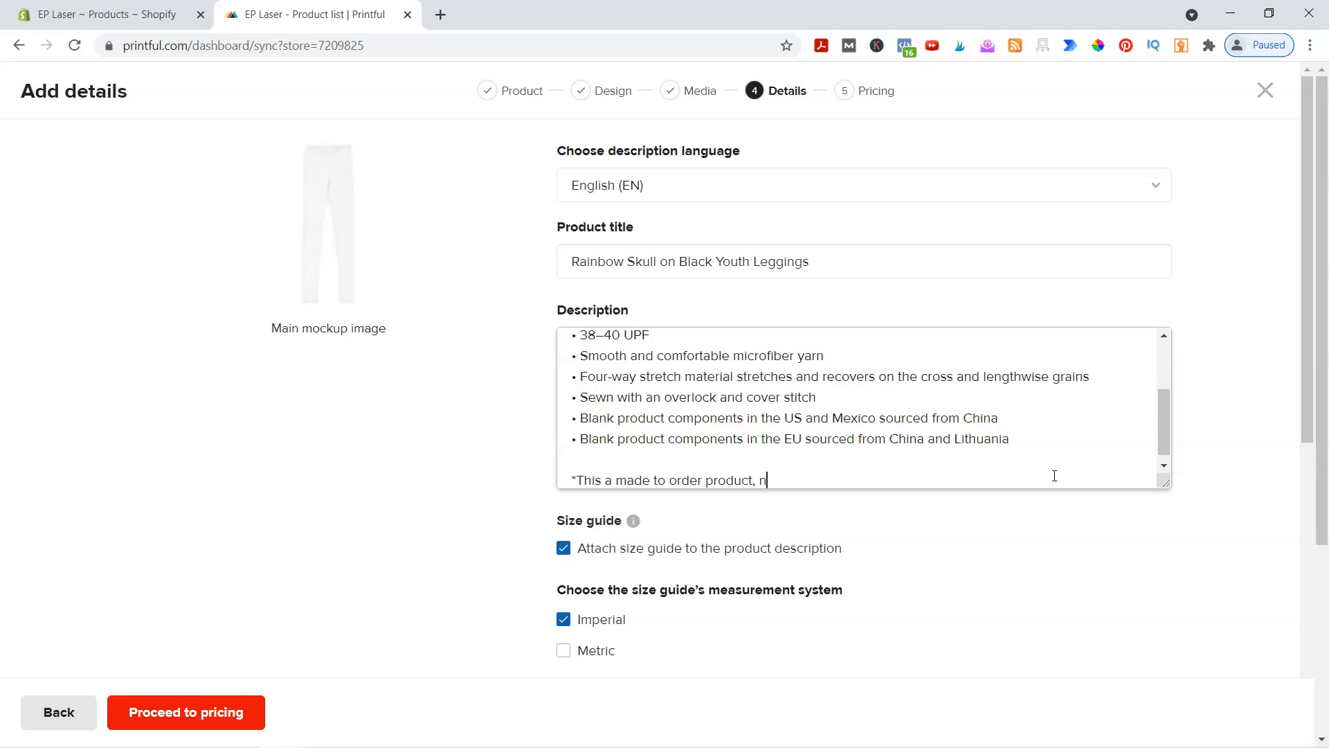
{"action": "type", "text": "o"}
{"action": "key", "text": "BackSpace"}
{"action": "key", "text": "BackSpace"}
{"action": "type", "text": "pleaset ask all questions prior to purchase"}
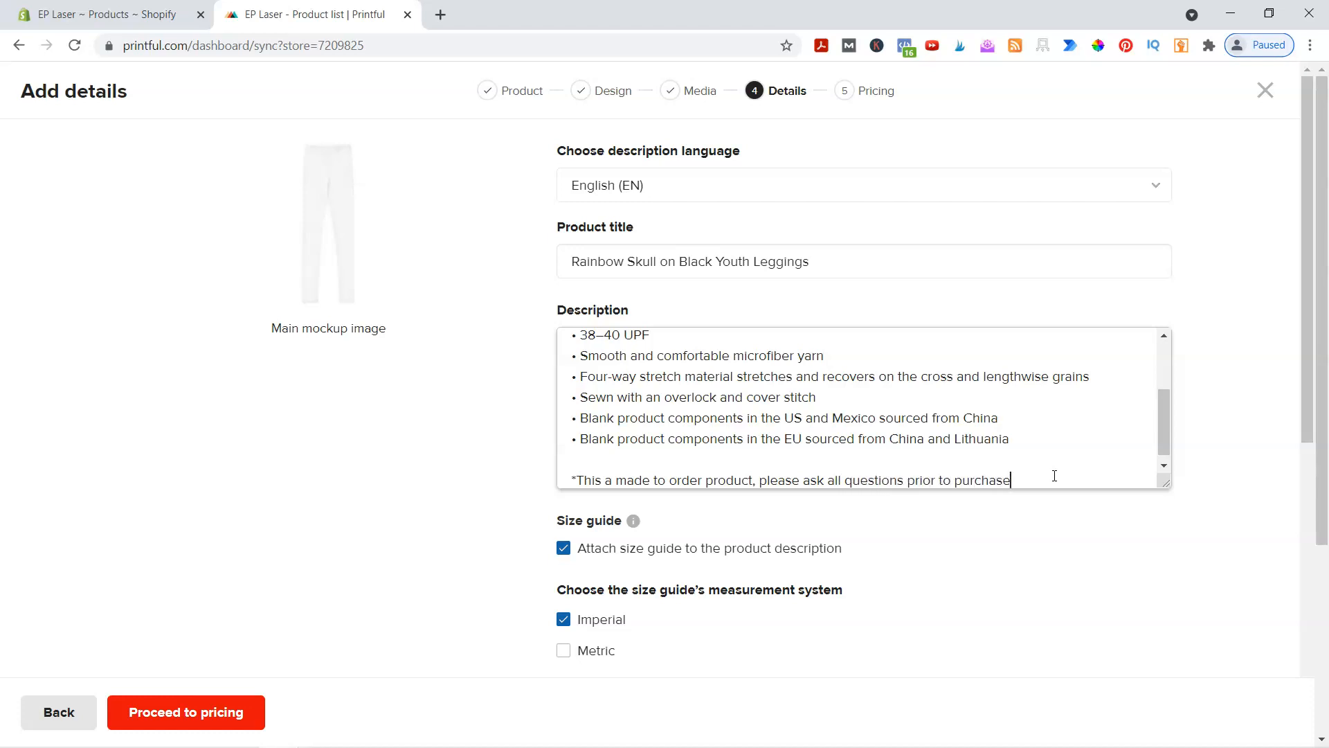
Extend the description note with "This product does not qualify for refunds or exchanges unless the error is part of the manufacturing process.".
{"action": "type", "text": ".  This product does not qua"}
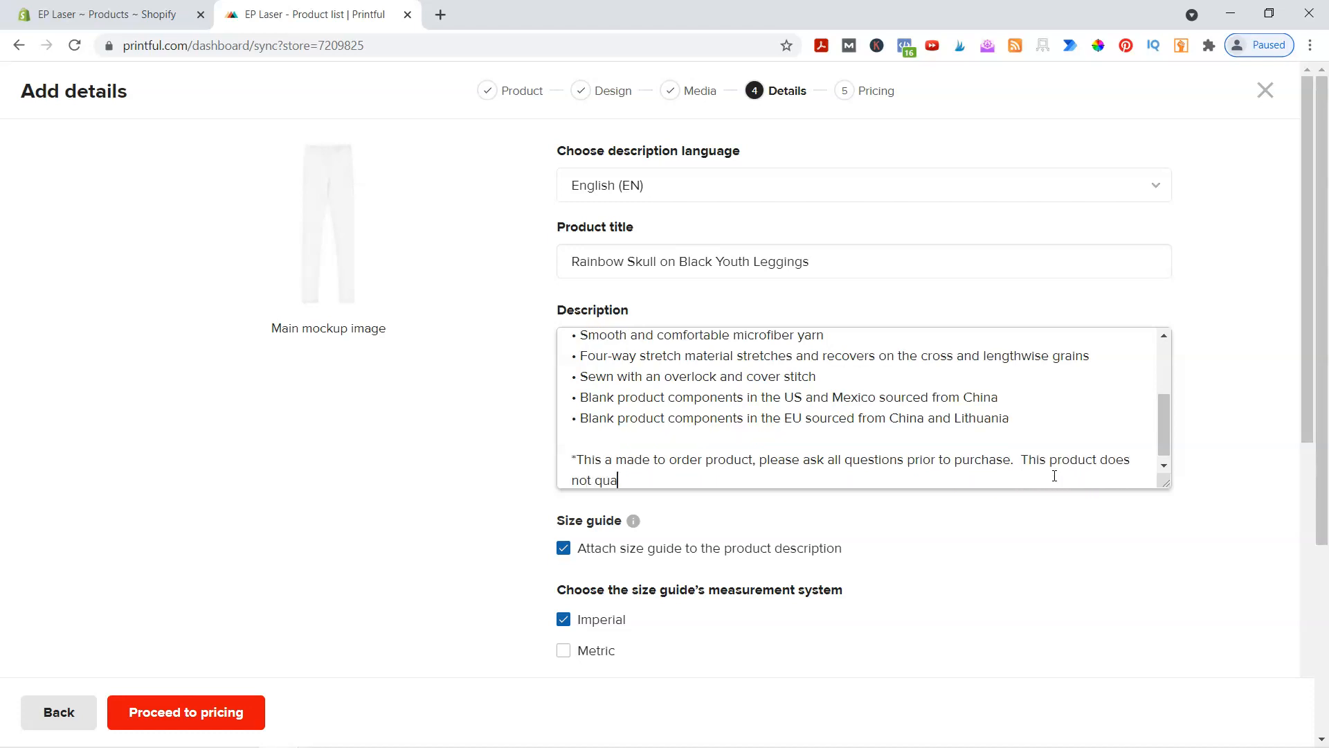
{"action": "type", "text": "lity y for refunds or exchanges "}
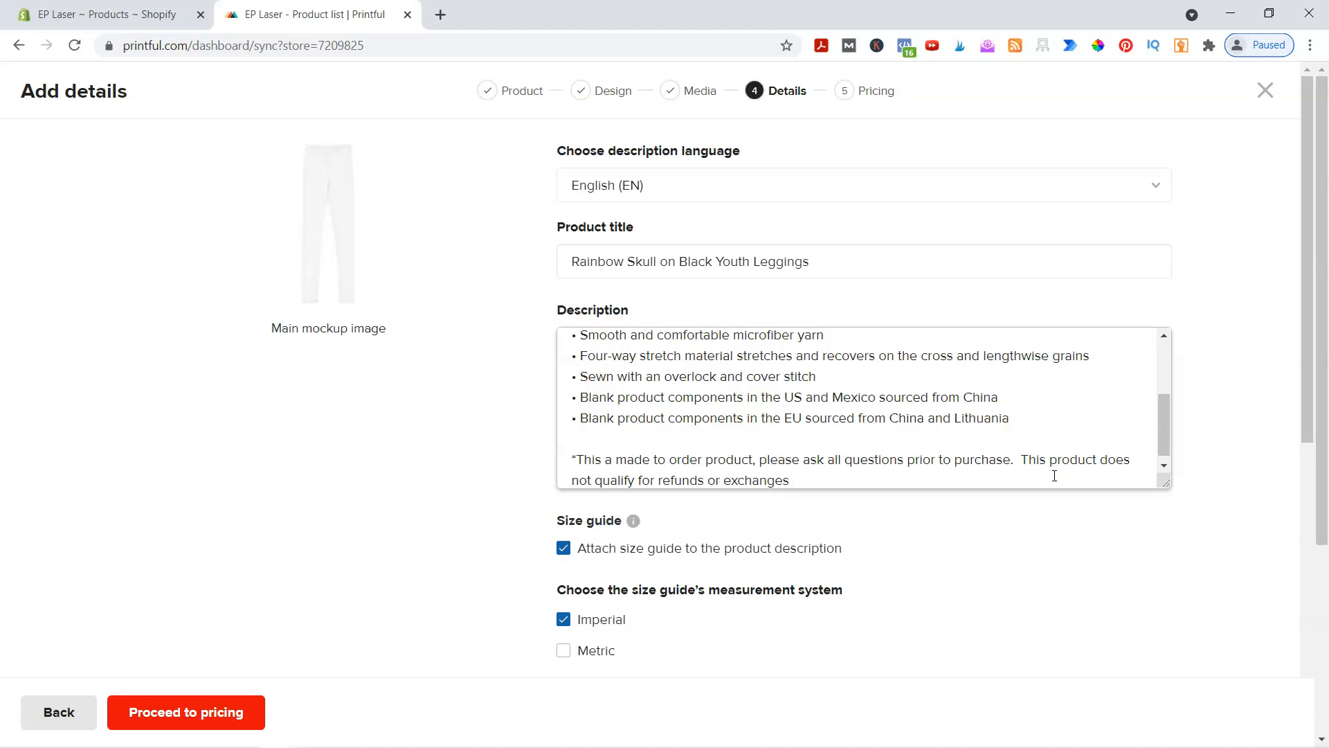
{"action": "type", "text": "unless the error is part of the manufacturing process"}
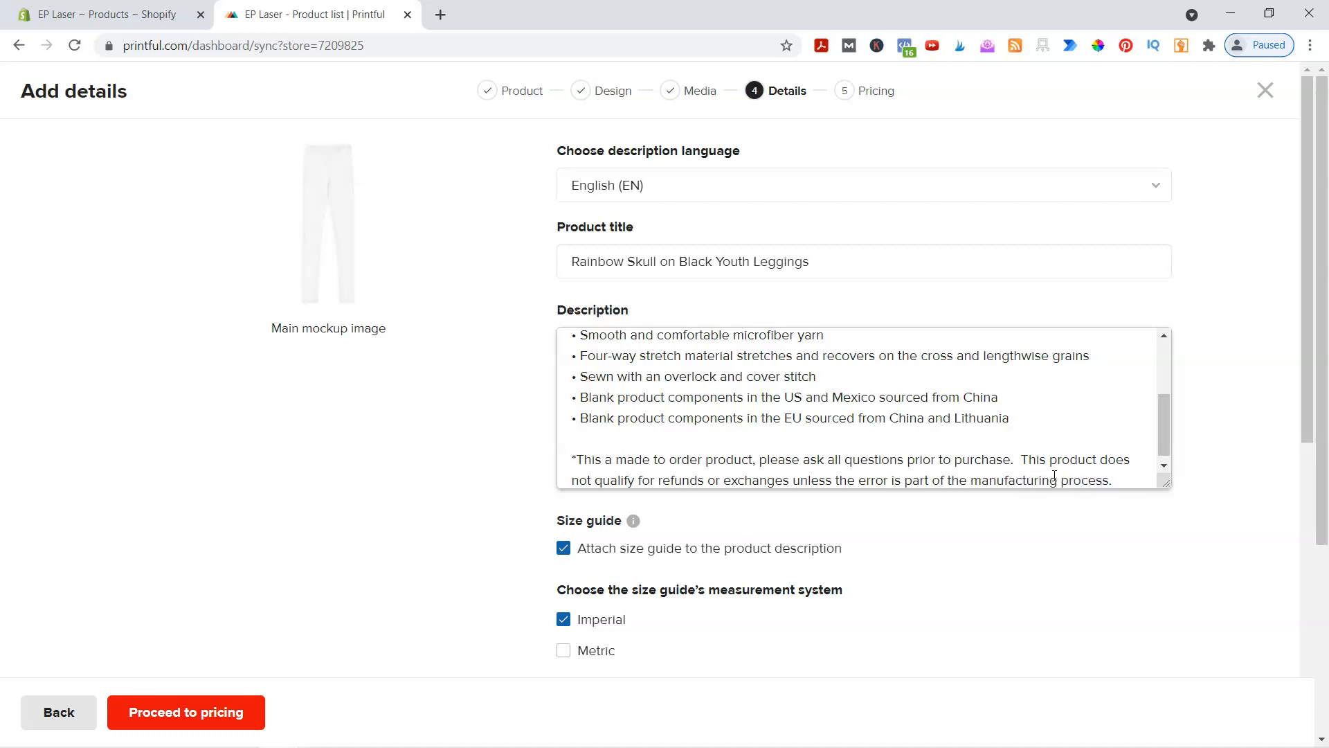
Add the product tags "rainbow" and "skull" to the leggings.
{"action": "type", "text": "."}
{"action": "scroll", "coordinate": [500, 365], "scroll_direction": "down", "scroll_amount": 2}
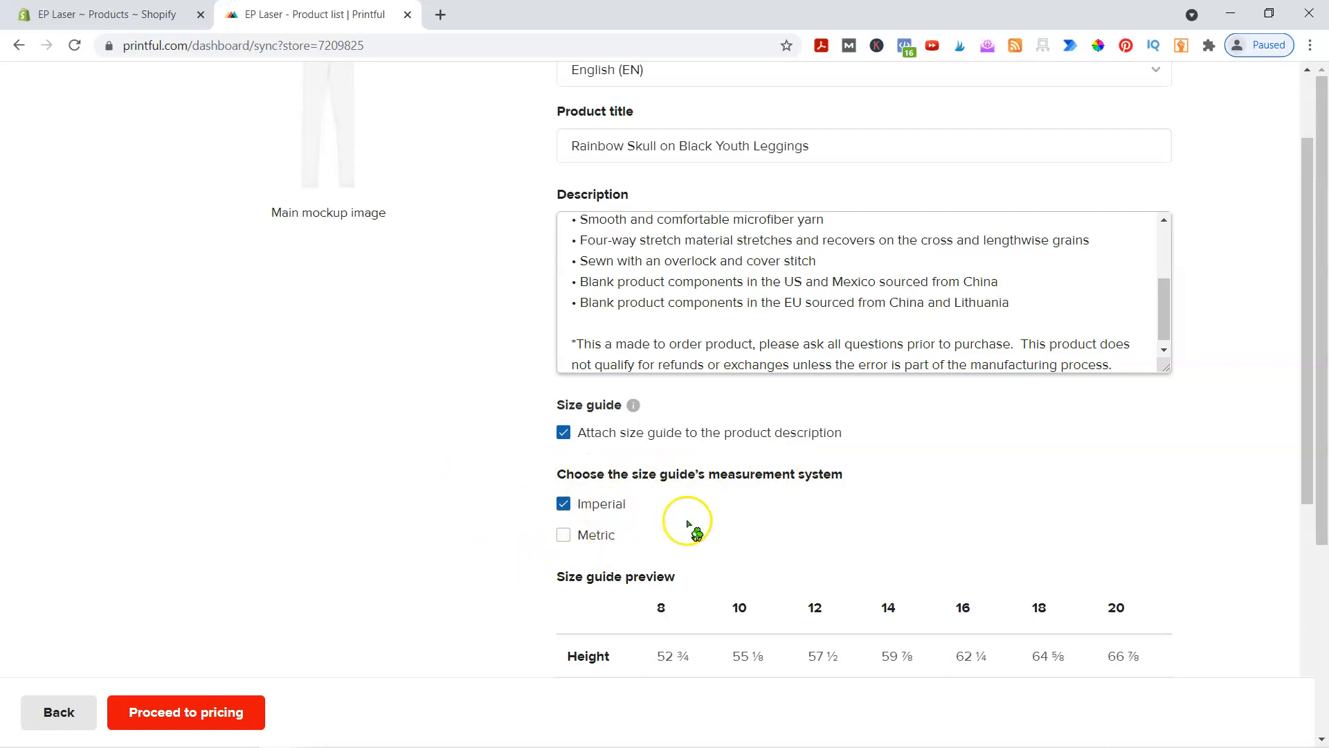
{"action": "scroll", "coordinate": [445, 543], "scroll_direction": "down", "scroll_amount": 4}
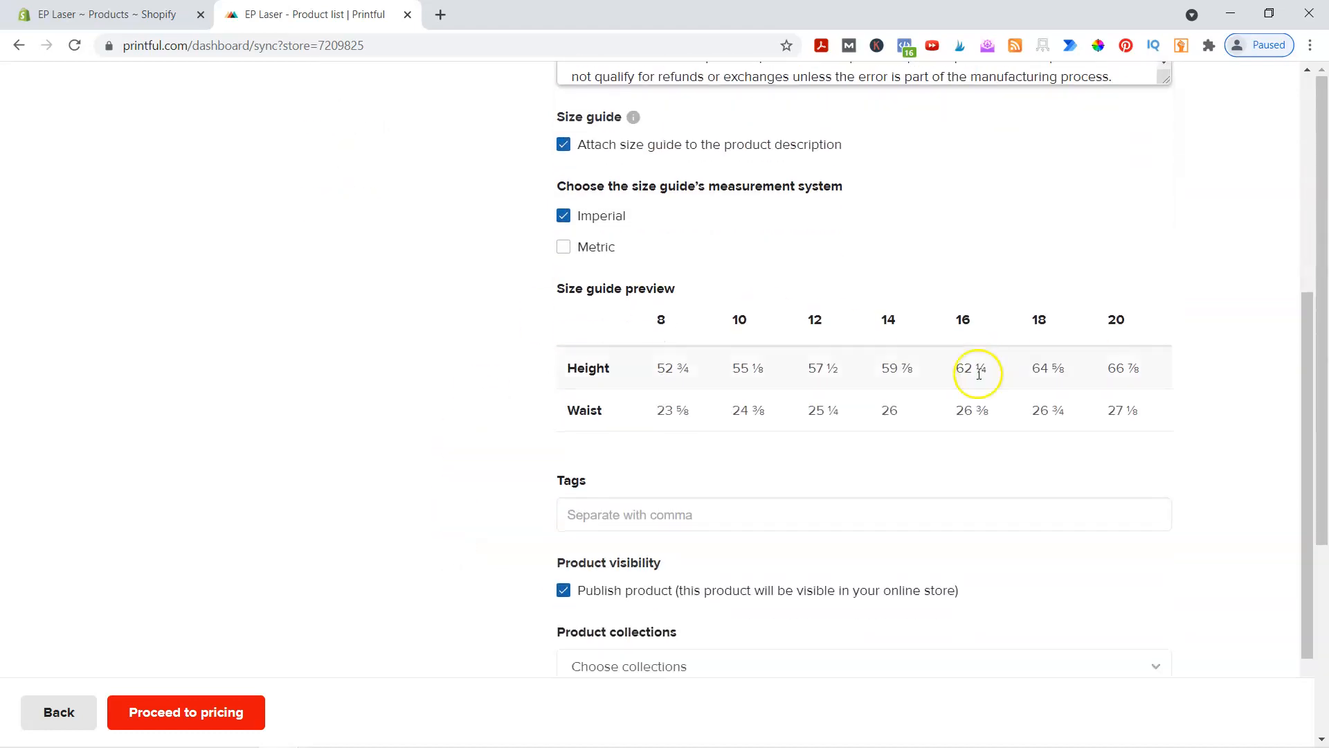
{"action": "scroll", "coordinate": [408, 450], "scroll_direction": "down", "scroll_amount": 2}
{"action": "left_click", "coordinate": [777, 407]}
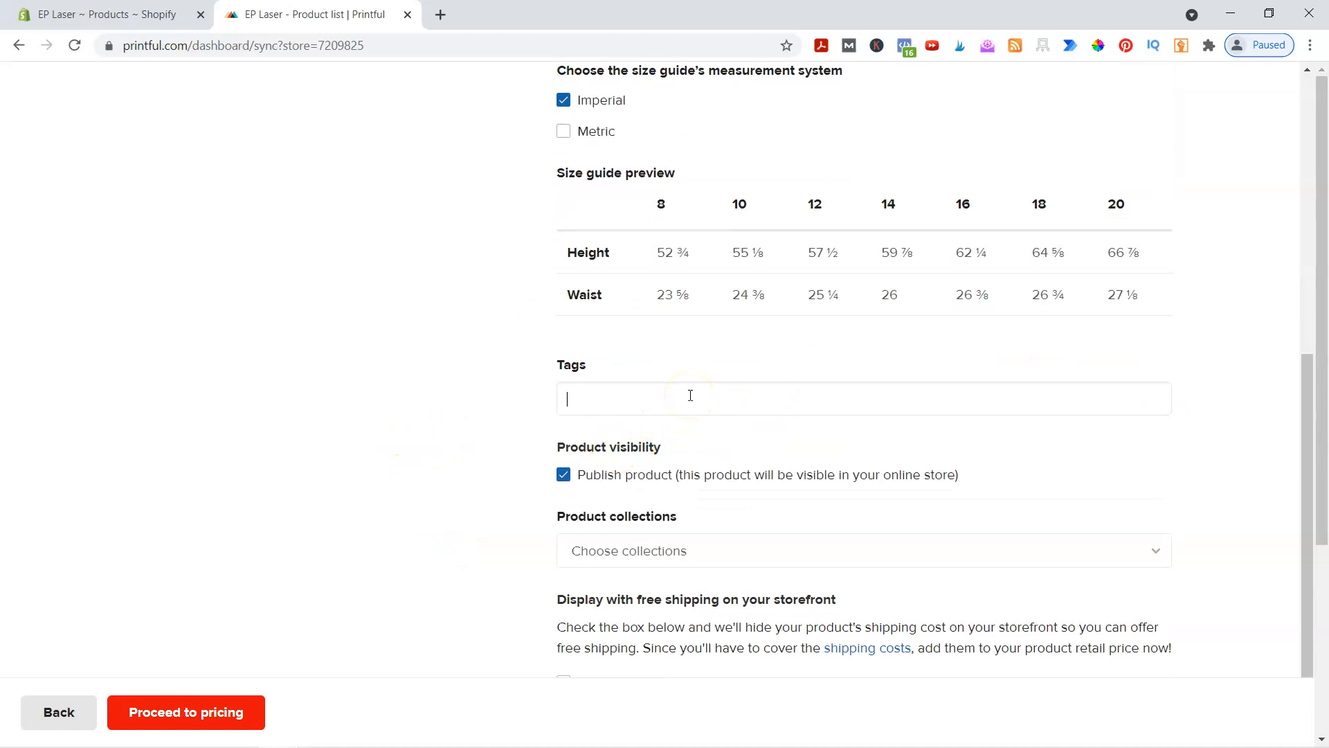
{"action": "type", "text": "rinbng"}
{"action": "key", "text": "BackSpace"}
{"action": "key", "text": "BackSpace"}
{"action": "type", "text": "ainbow,skull"}
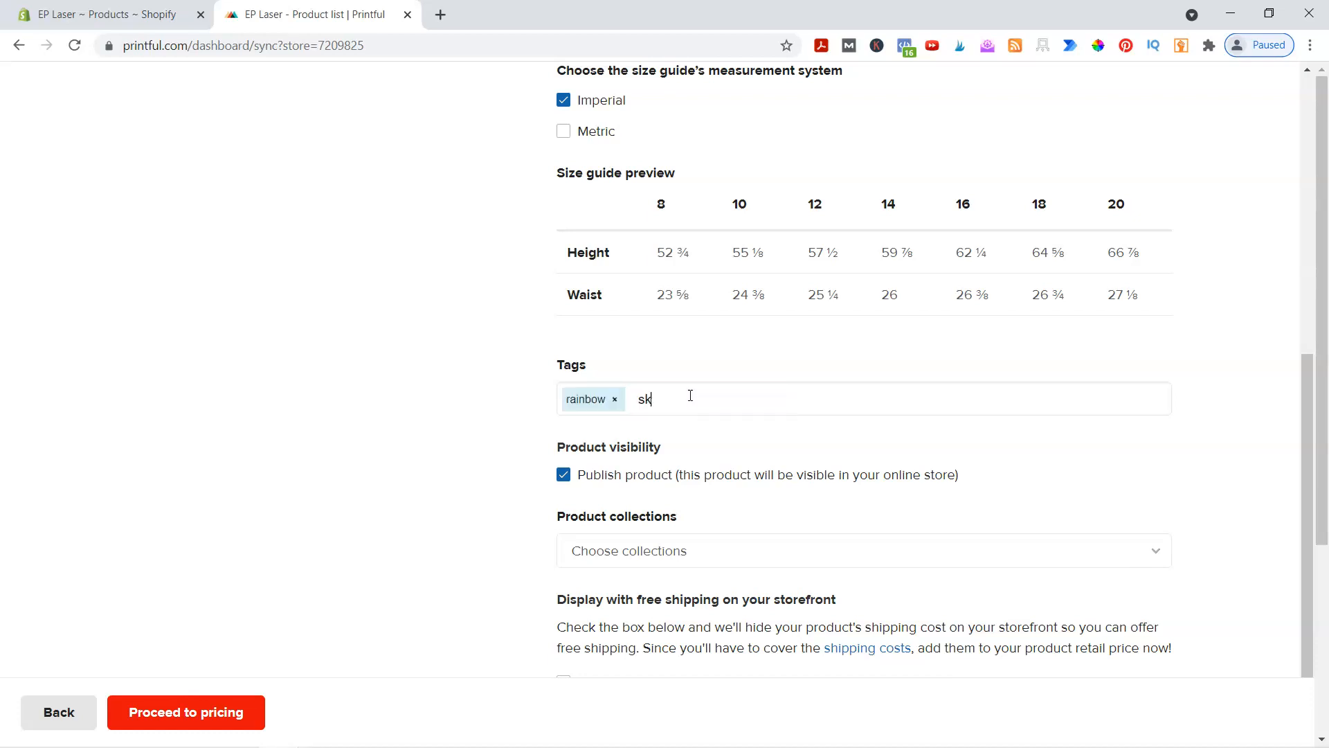
{"action": "type", "text": ","}
Add the product tags "rainbow skull" and "black youth leggings".
{"action": "type", "text": "rainbowsk"}
{"action": "key", "text": "BackSpace"}
{"action": "key", "text": "BackSpace"}
{"action": "type", "text": "skull,"}
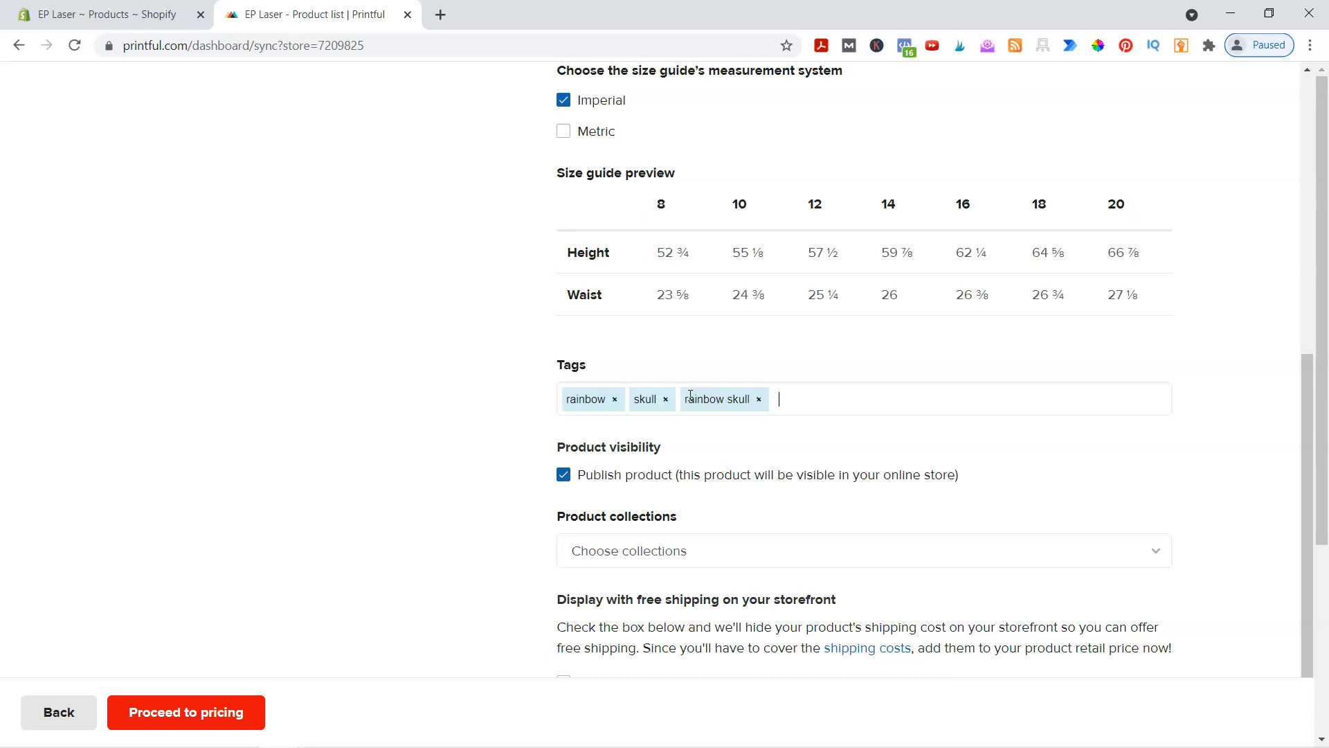
{"action": "type", "text": "lack youth leggings"}
{"action": "key", "text": "Return"}
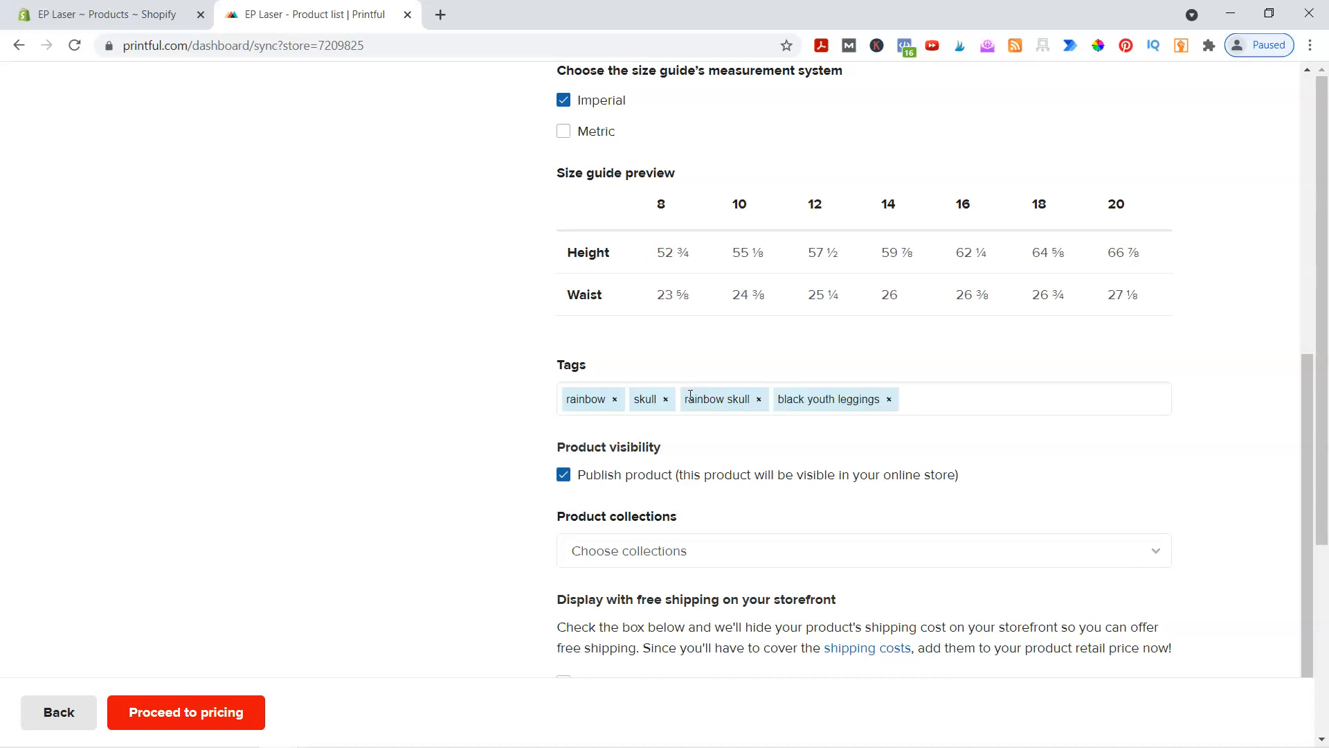
Add the product tags "leggings for kids" and "leggings for youth".
{"action": "type", "text": "leggings for kids"}
{"action": "key", "text": "Return"}
{"action": "type", "text": "leggings "}
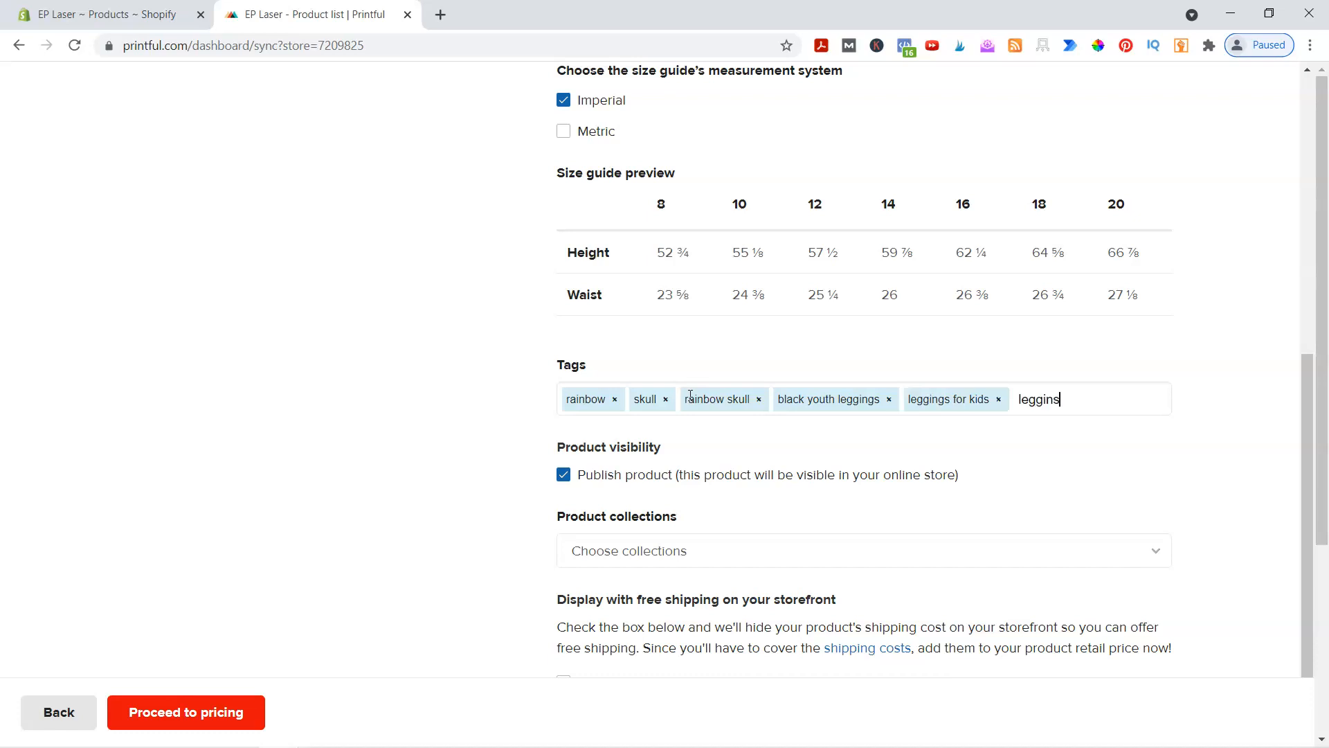
{"action": "type", "text": "for youth"}
{"action": "key", "text": "Return"}
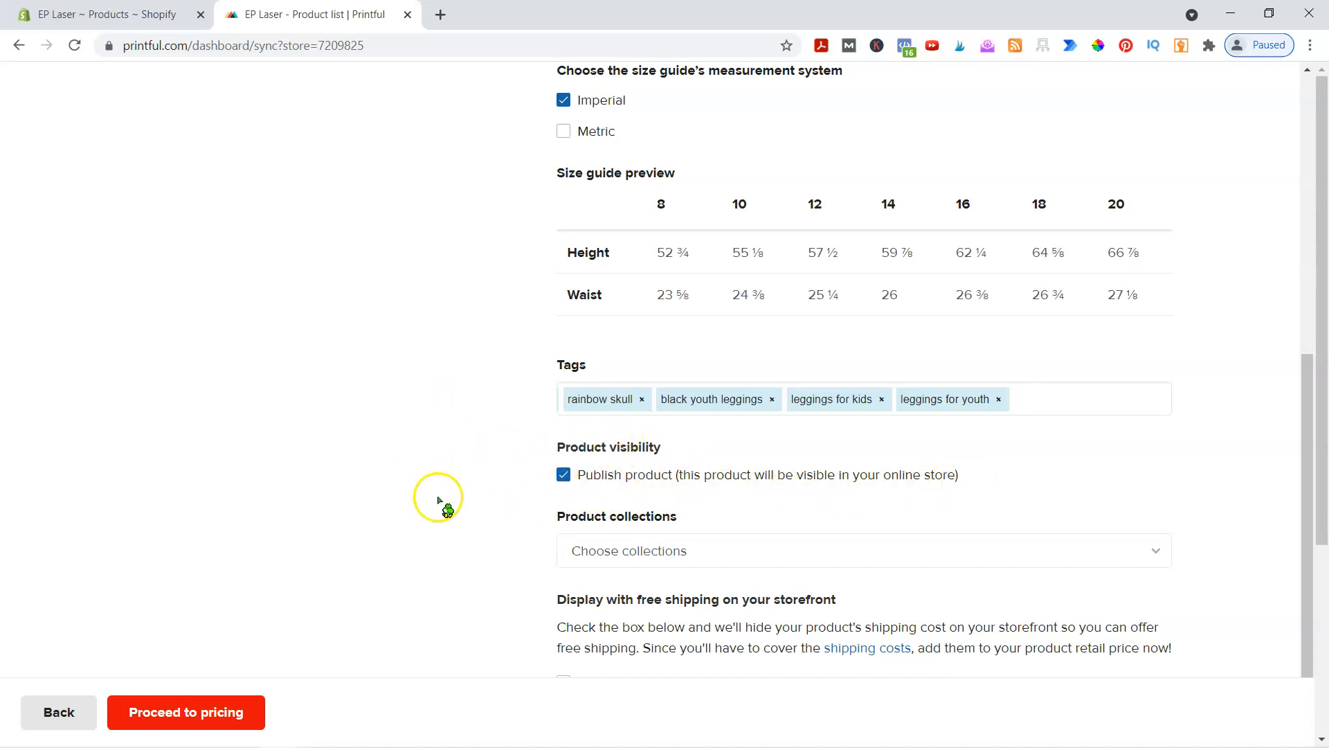
Turn the option to publish the product in the online store off and back on.
{"action": "scroll", "coordinate": [436, 495], "scroll_direction": "down", "scroll_amount": 1}
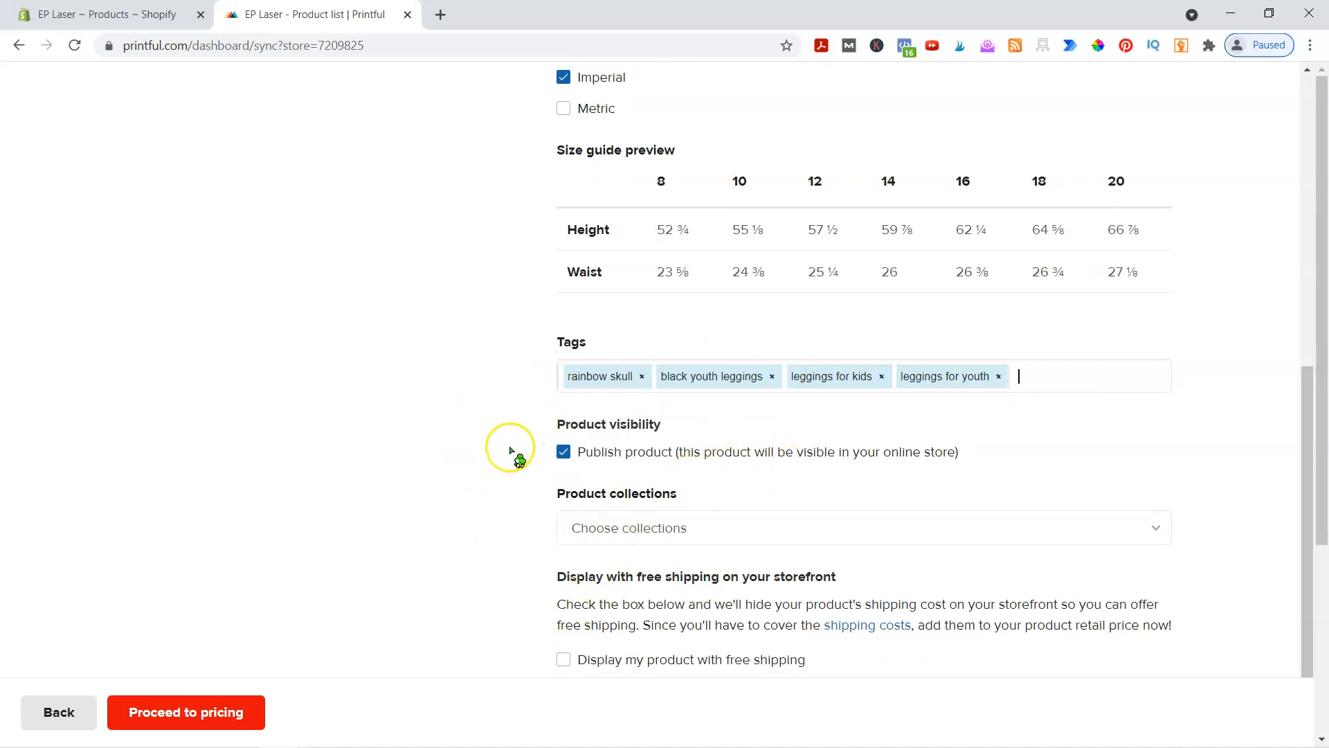
{"action": "left_click", "coordinate": [563, 451]}
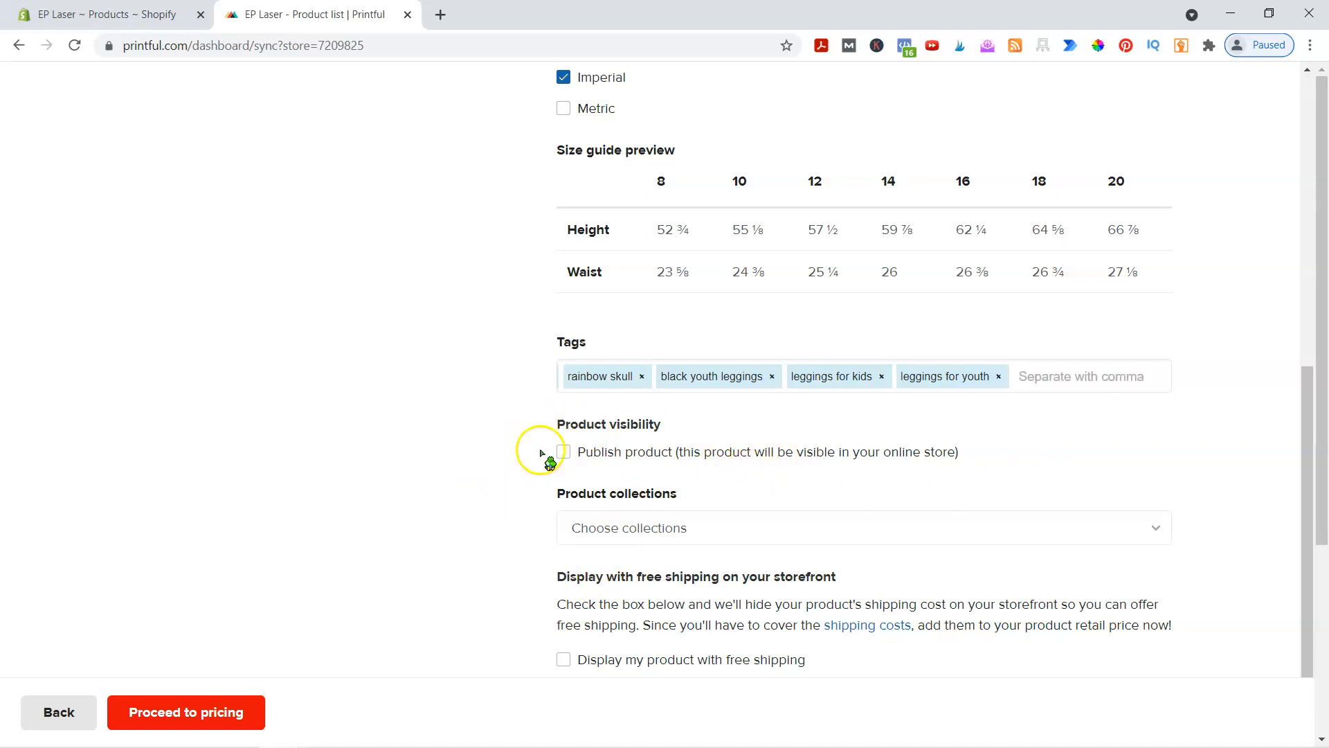
{"action": "left_click", "coordinate": [563, 454]}
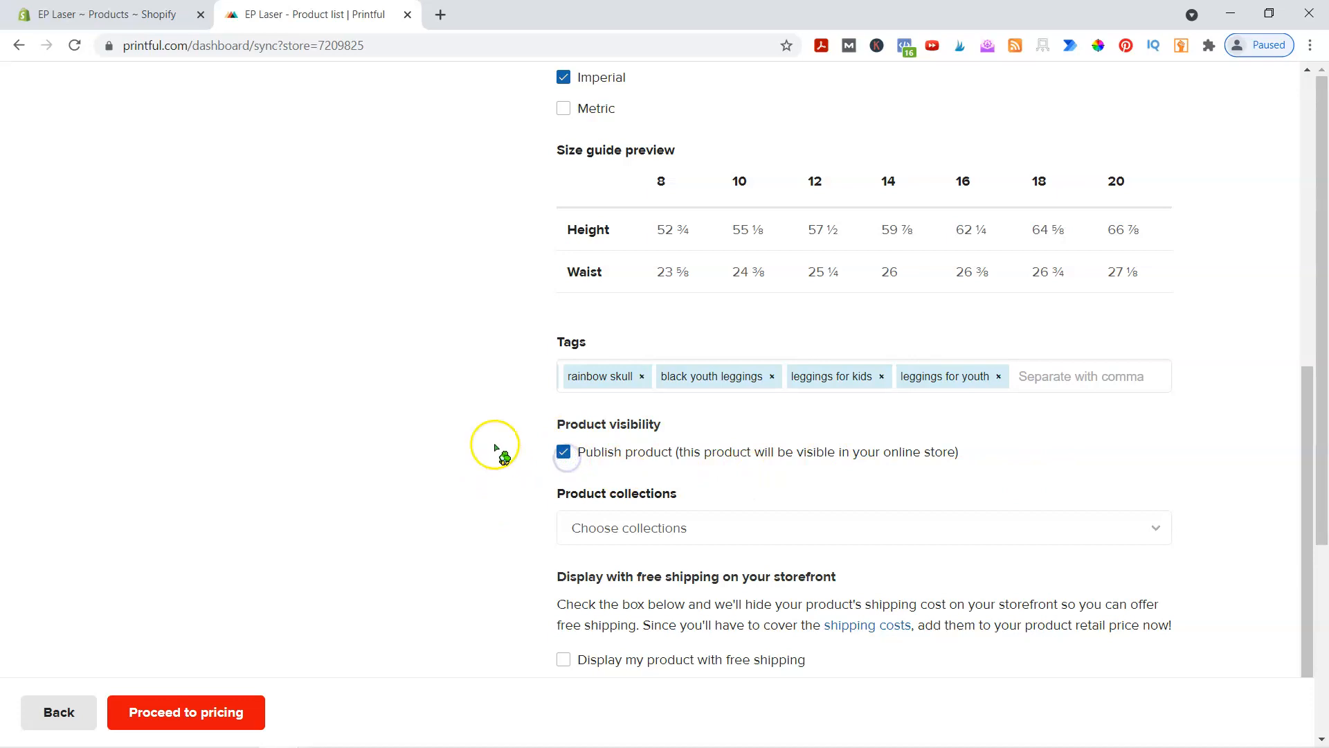
Look through the store collections that the leggings could be assigned to.
{"action": "left_click", "coordinate": [778, 532]}
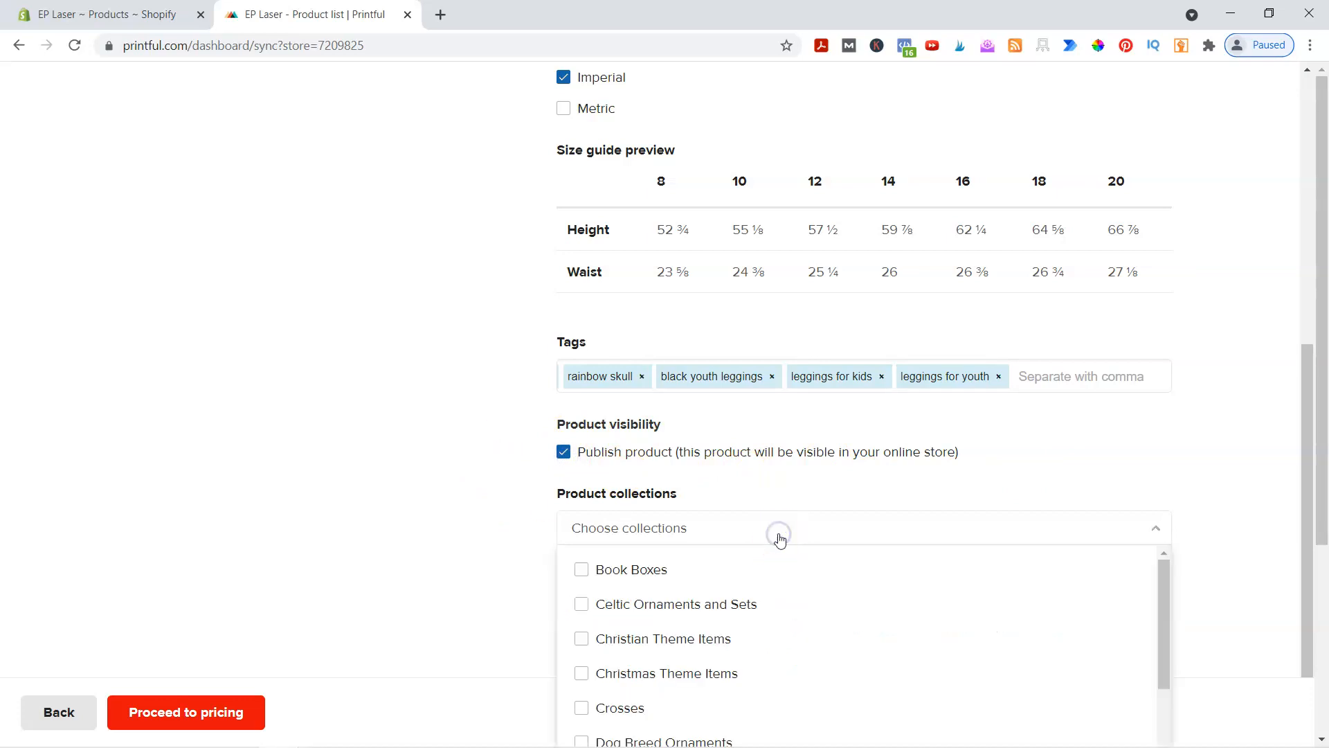
{"action": "scroll", "coordinate": [649, 509], "scroll_direction": "down", "scroll_amount": 5}
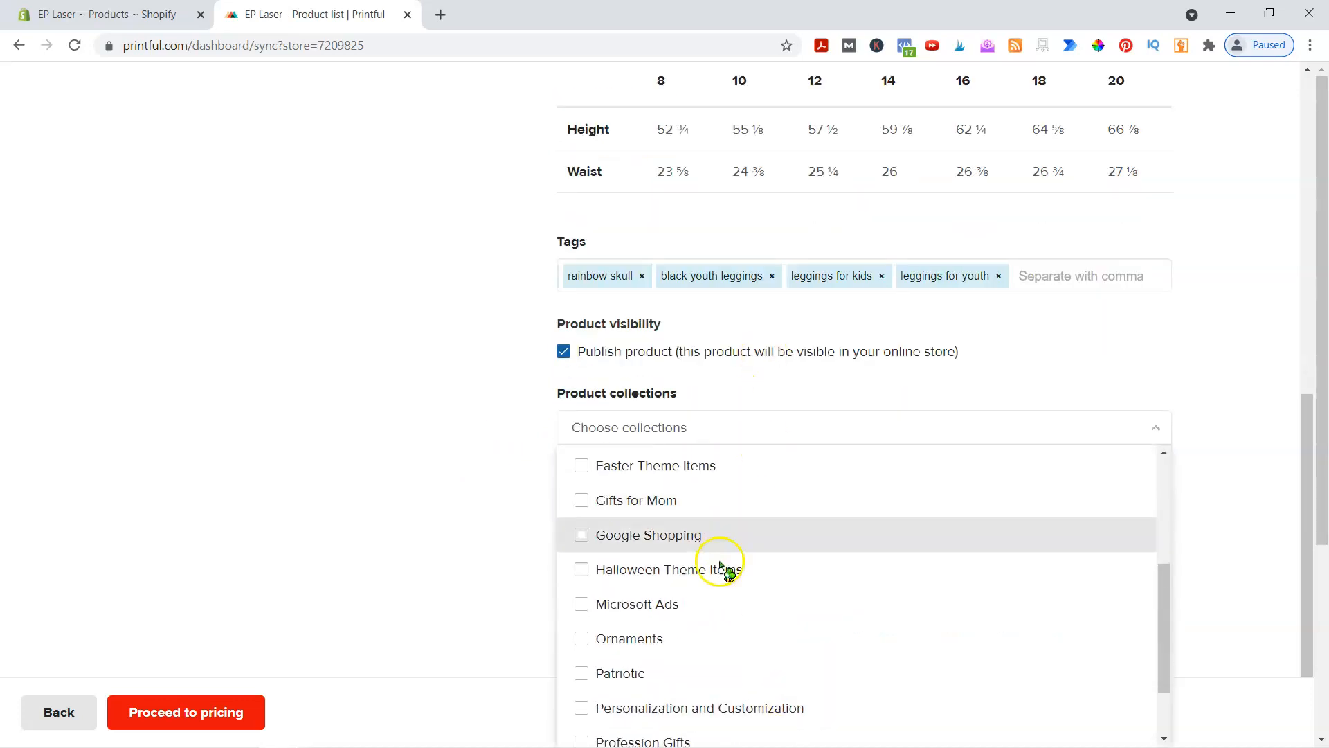
{"action": "left_click", "coordinate": [451, 411]}
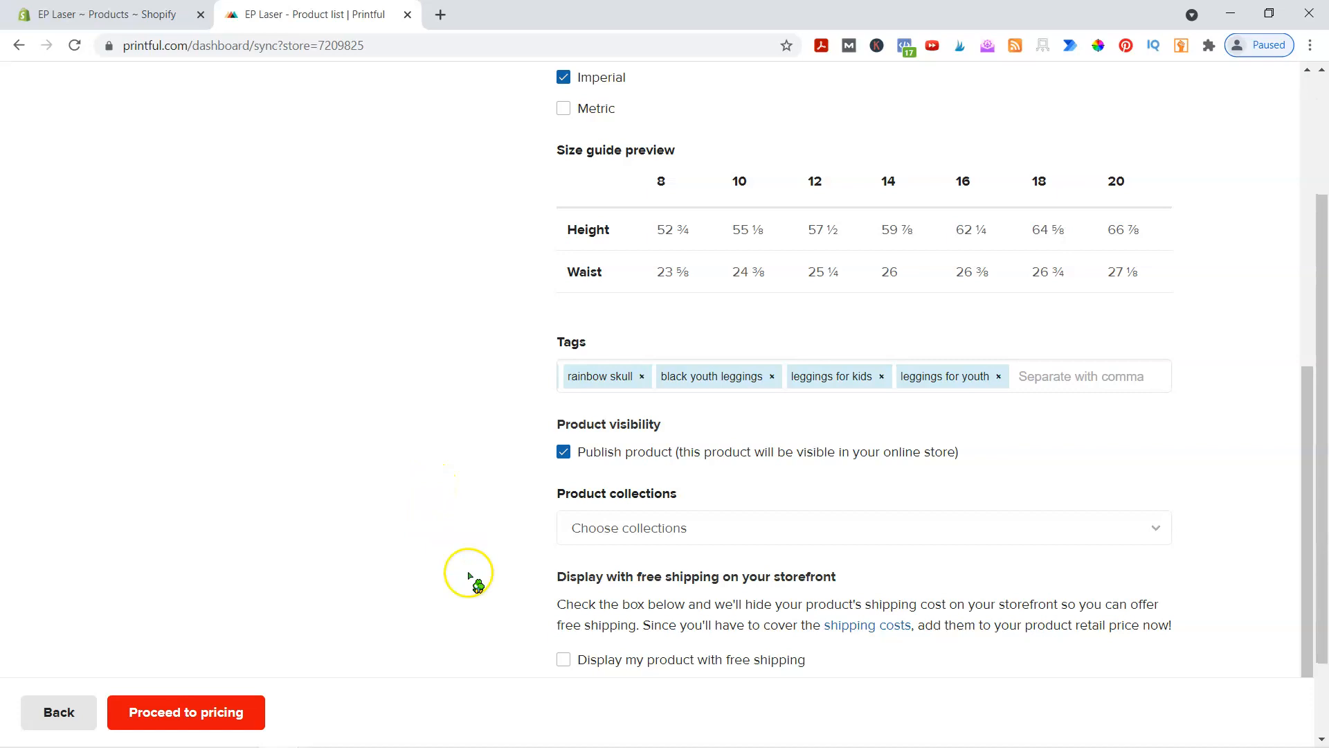
{"action": "left_click", "coordinate": [366, 471]}
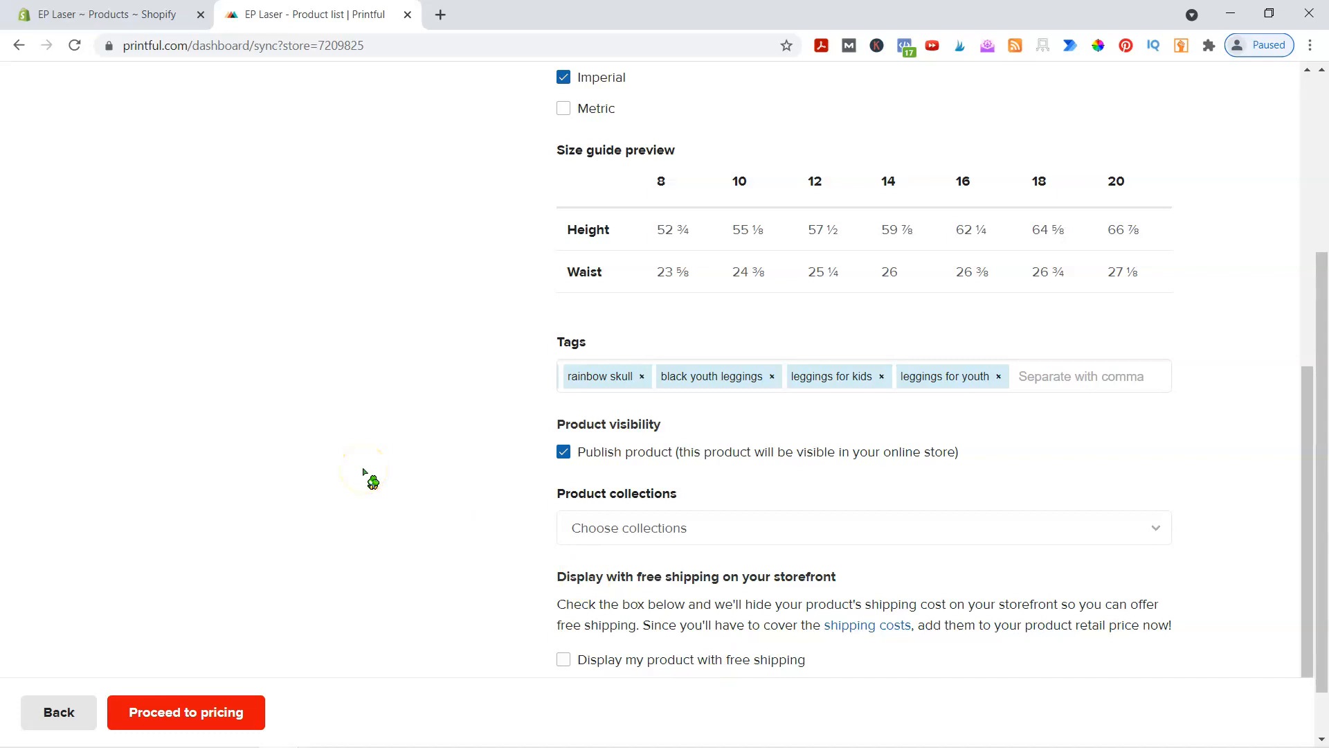
Continue to the pricing stage and review the Printful price, retail price and profit for each size.
{"action": "left_click", "coordinate": [182, 711]}
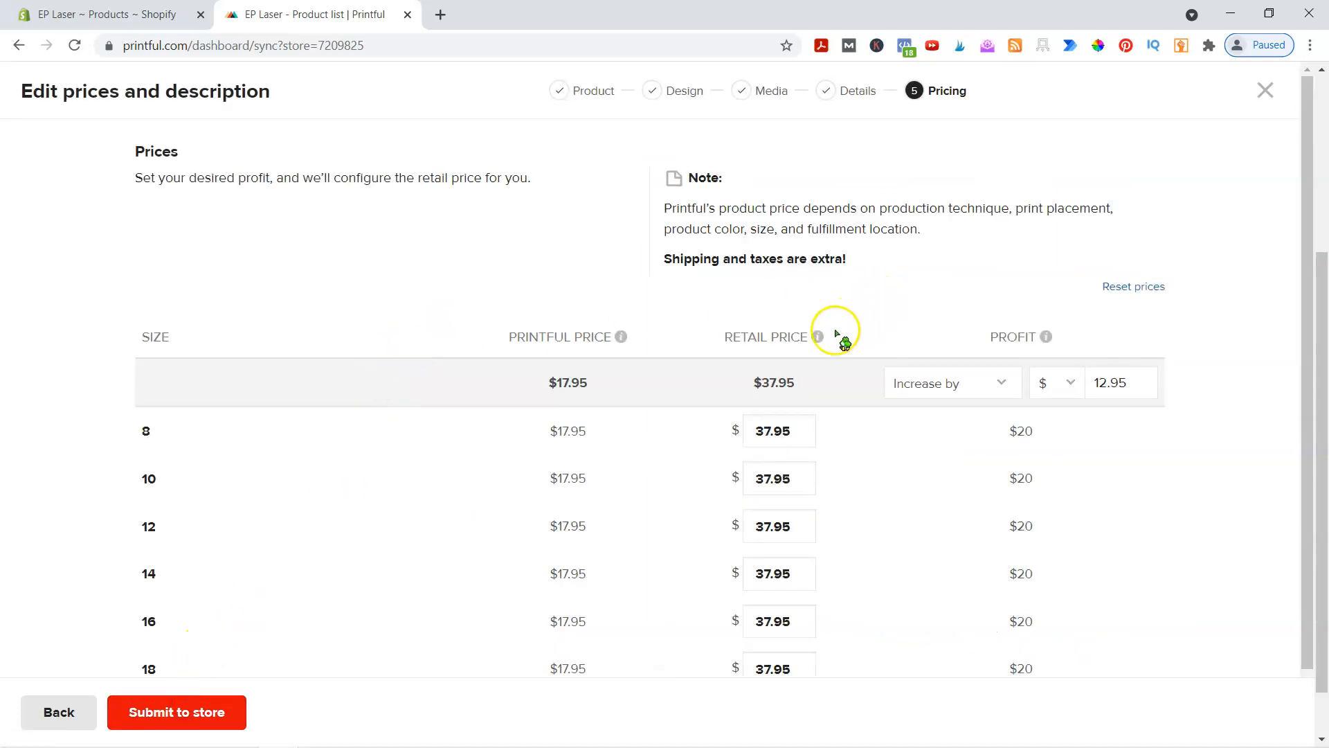
{"action": "mouse_move", "coordinate": [824, 336]}
{"action": "scroll", "coordinate": [516, 360], "scroll_direction": "down", "scroll_amount": 1}
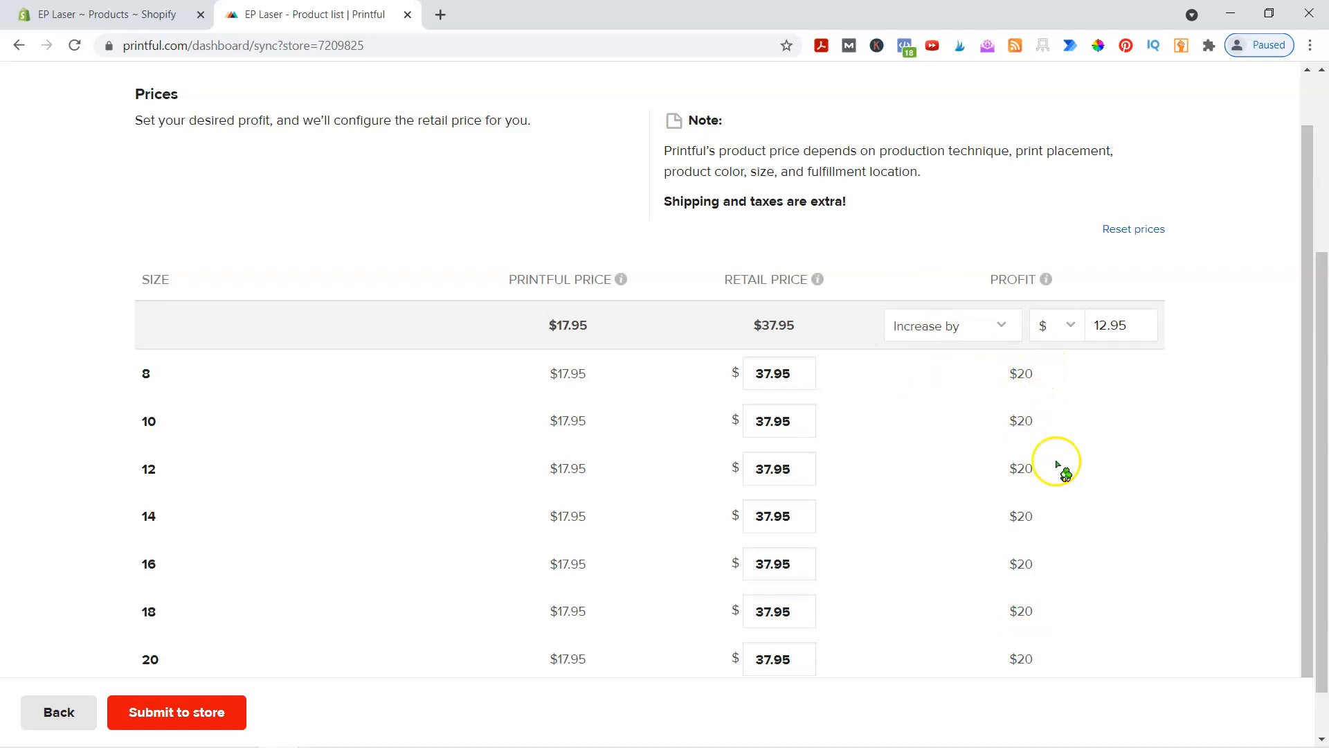
Change the profit for all legging sizes to a fixed $25.
{"action": "left_click", "coordinate": [1109, 324]}
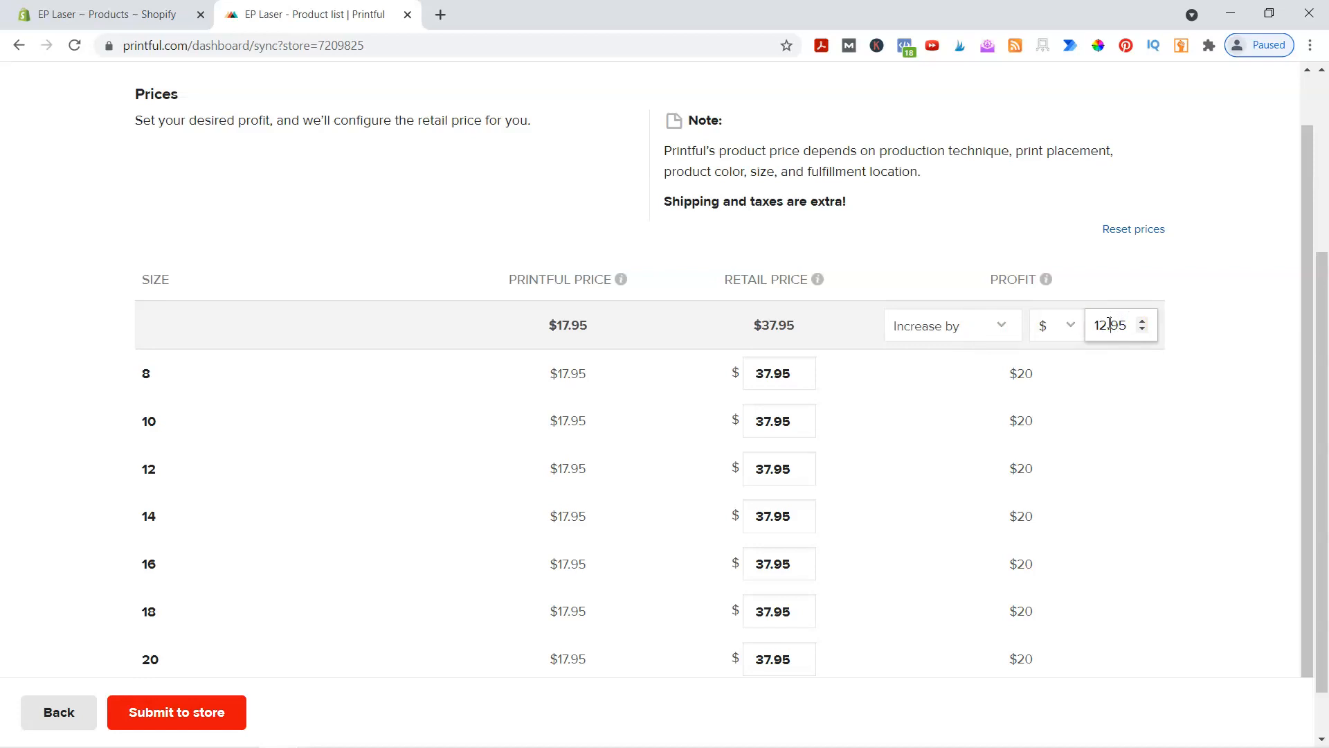
{"action": "left_click", "coordinate": [1003, 328]}
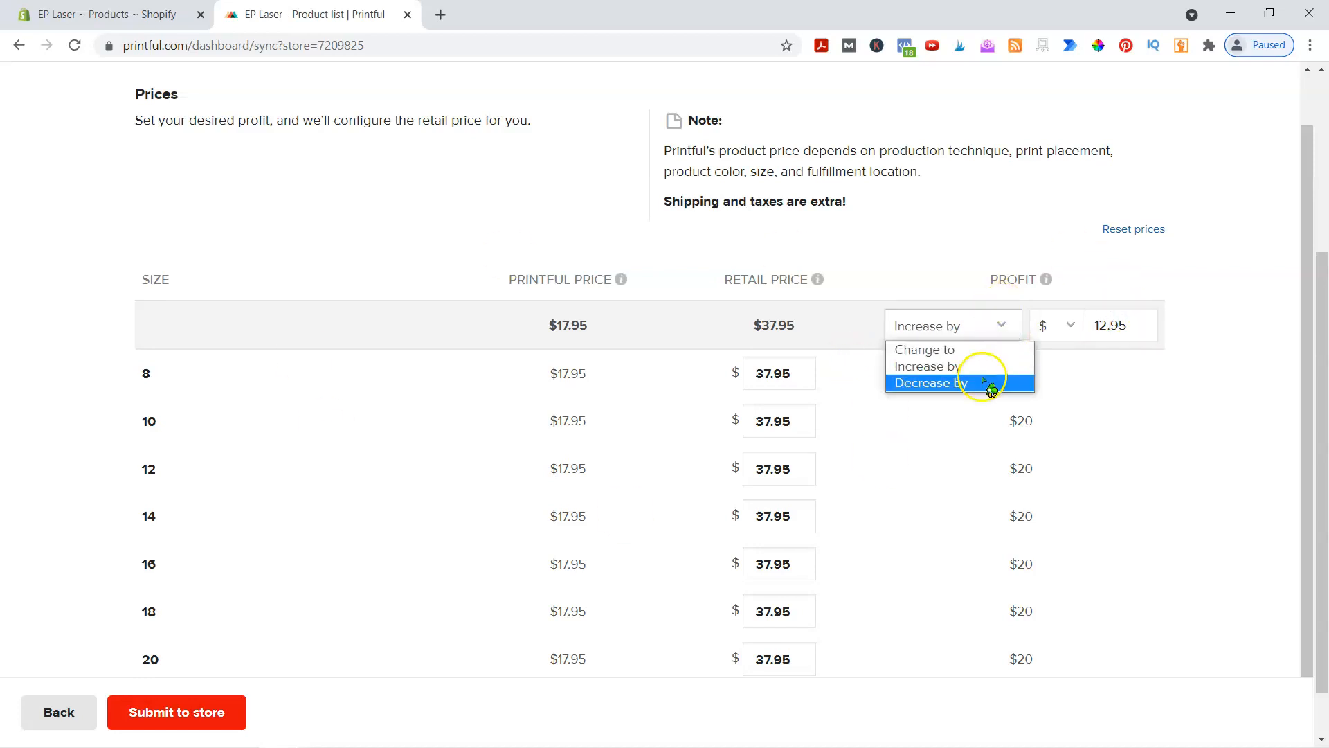
{"action": "left_click", "coordinate": [982, 350]}
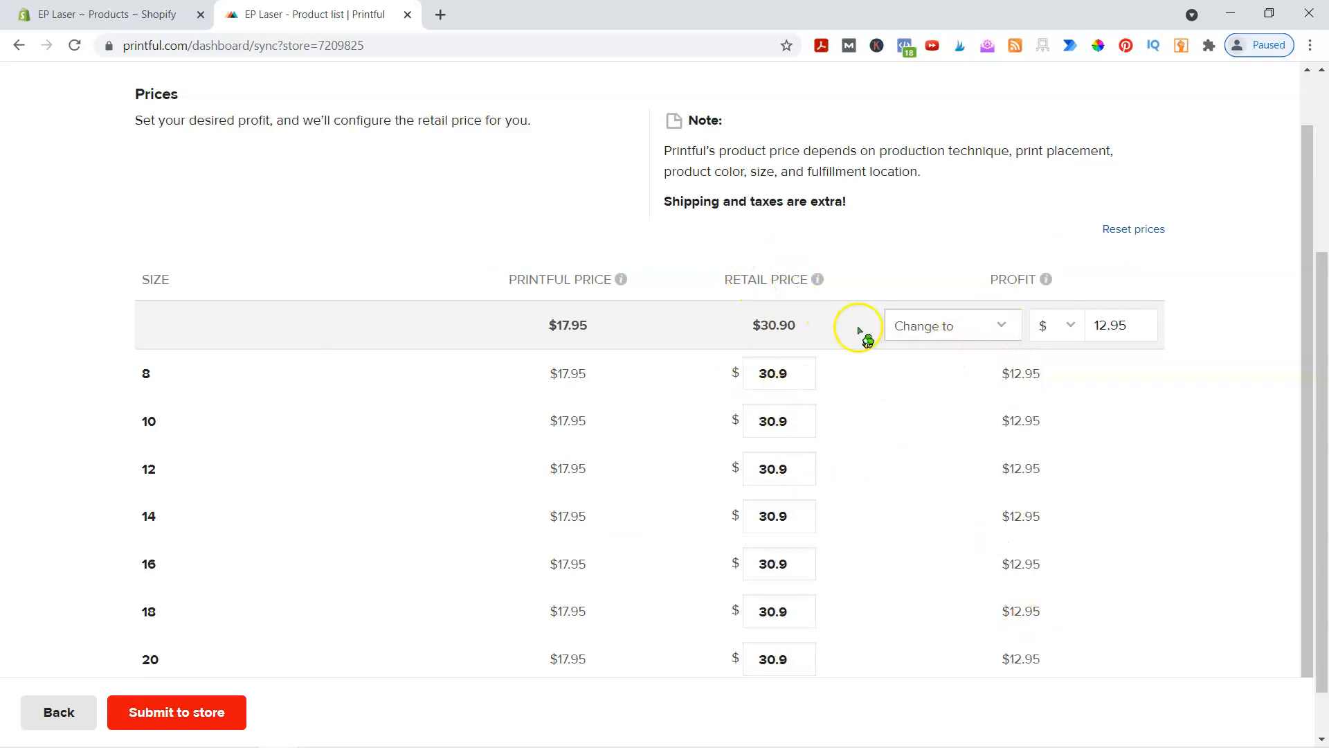
{"action": "left_click", "coordinate": [1107, 324]}
{"action": "left_click_drag", "start_coordinate": [1123, 327], "coordinate": [1066, 334]}
{"action": "type", "text": "25"}
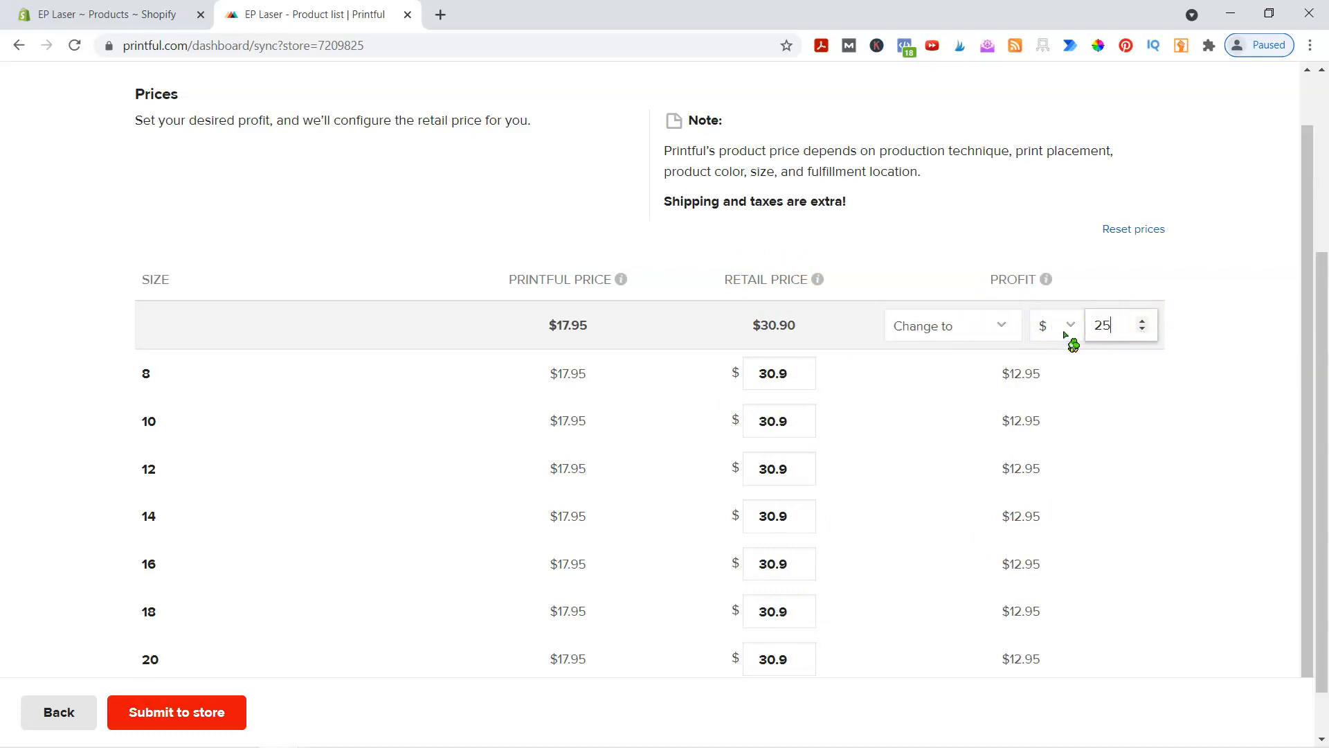
{"action": "left_click", "coordinate": [1217, 346]}
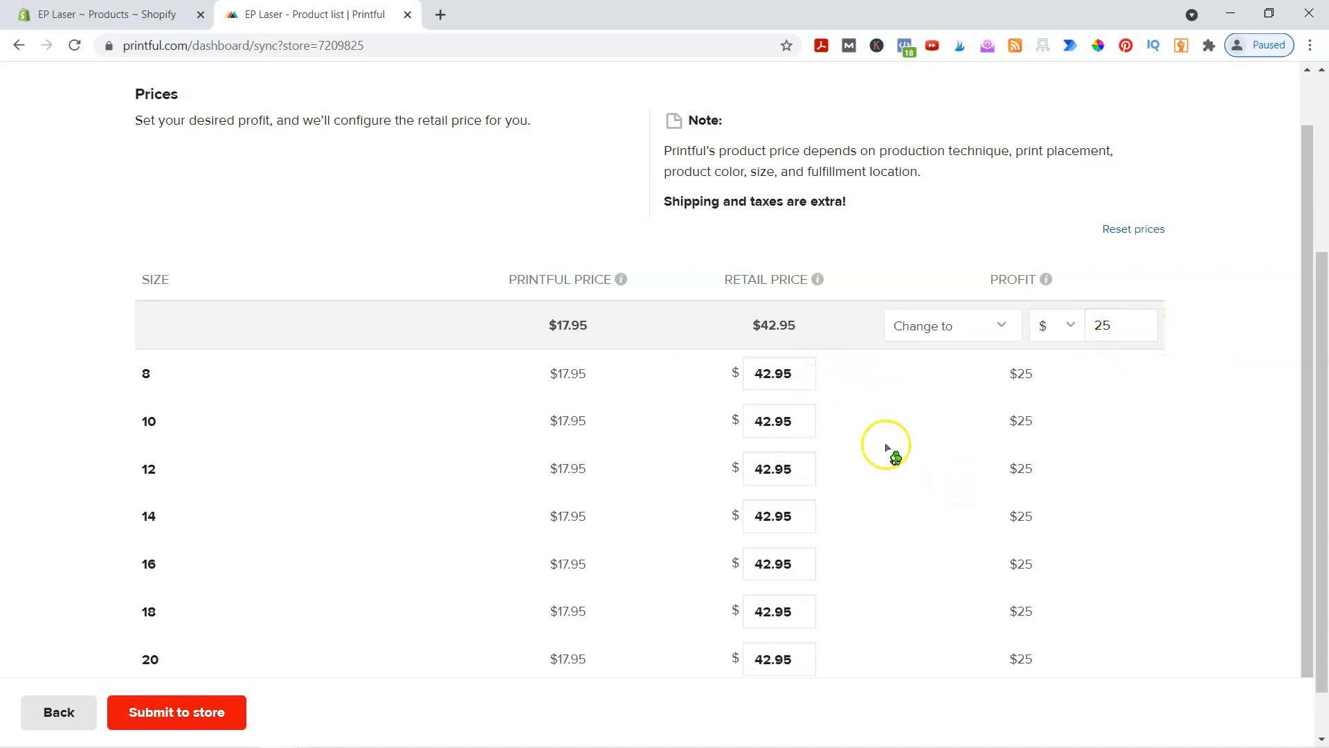
Submit the priced leggings to the store and switch to Shopify to reload its product list.
{"action": "scroll", "coordinate": [882, 450], "scroll_direction": "down", "scroll_amount": 1}
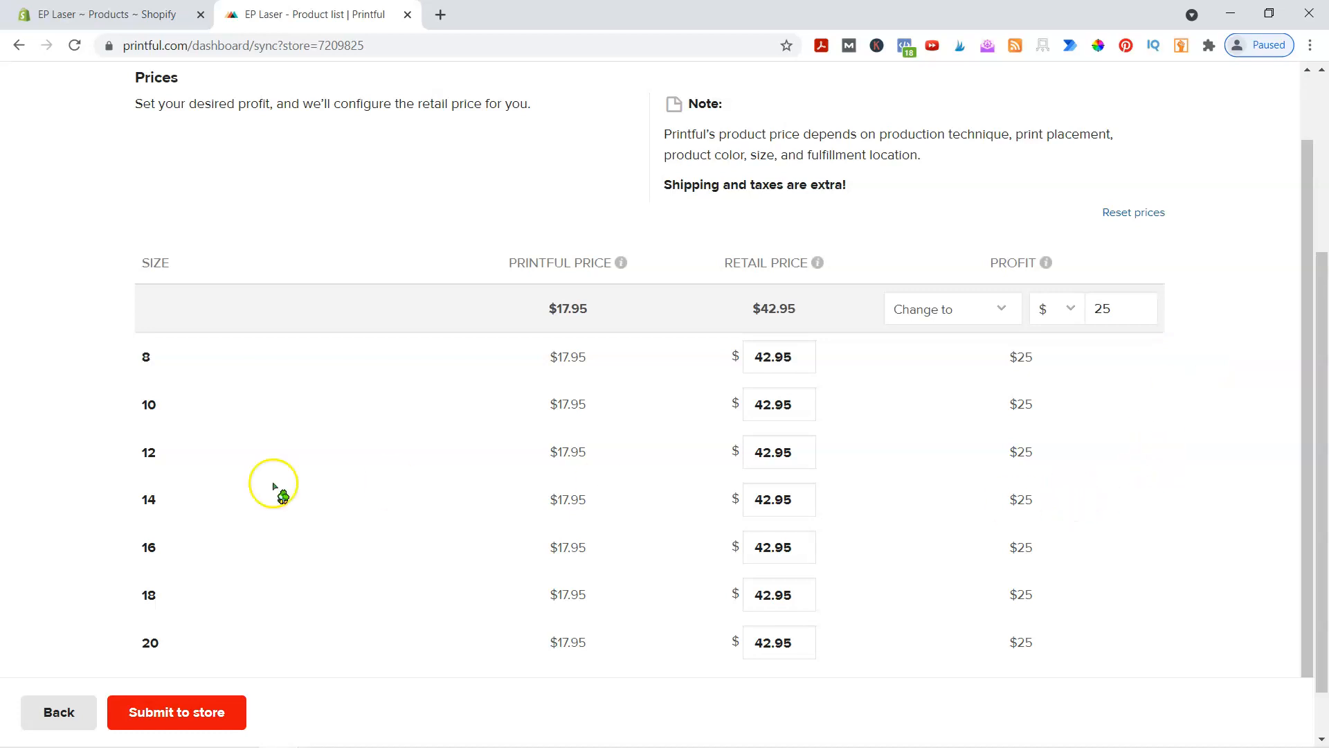
{"action": "left_click", "coordinate": [200, 720]}
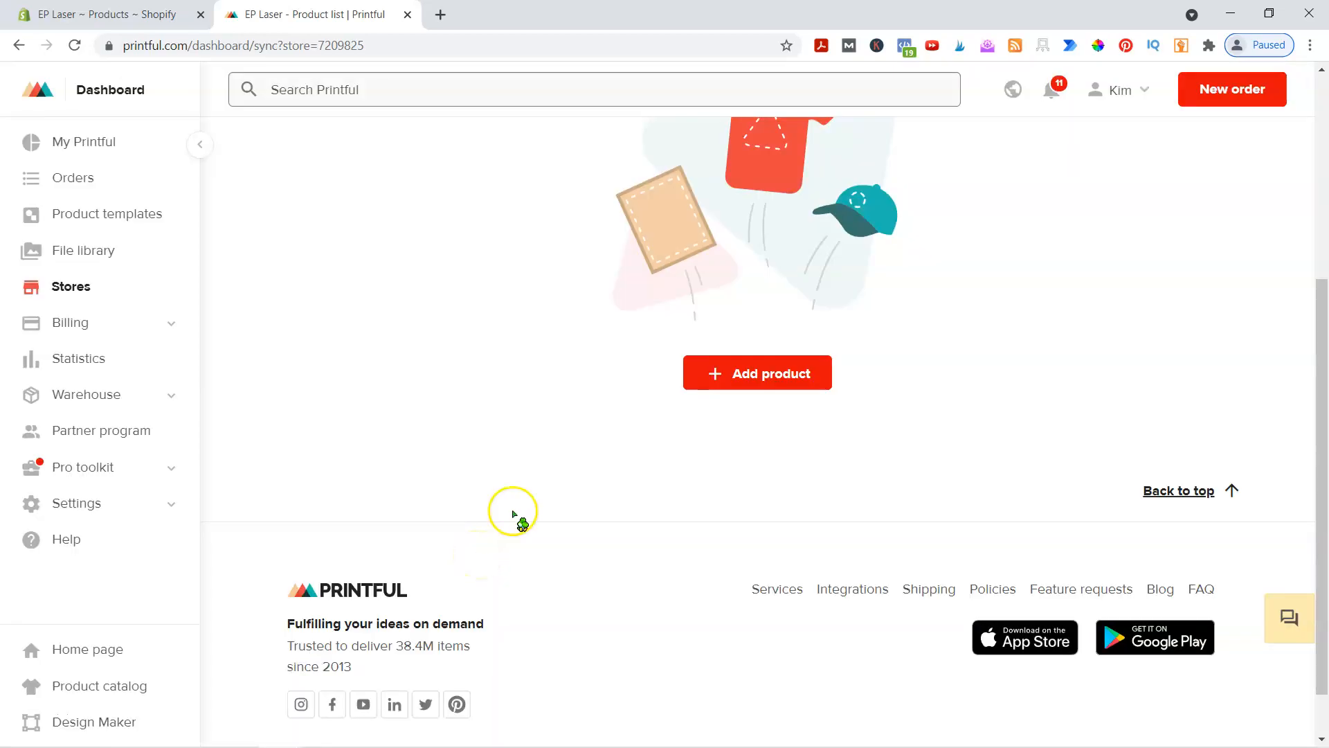
{"action": "left_click", "coordinate": [104, 14]}
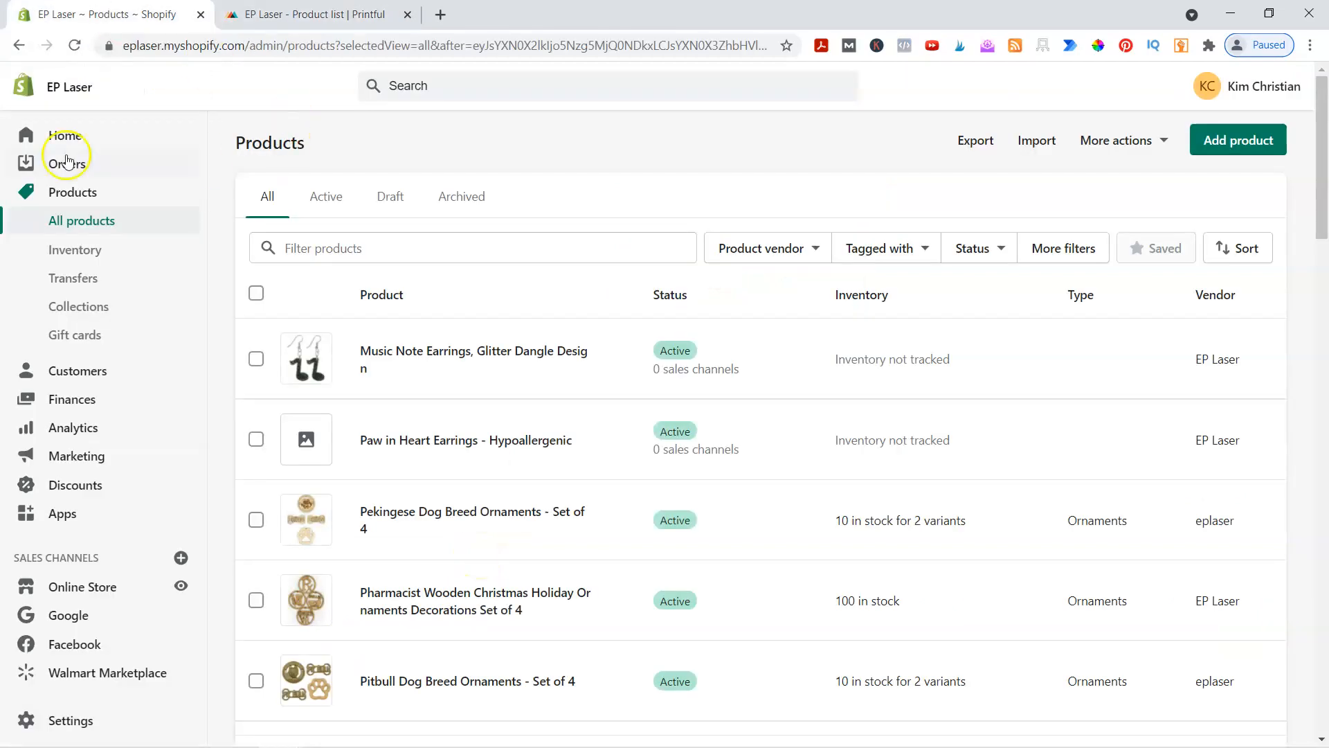
{"action": "left_click", "coordinate": [74, 45]}
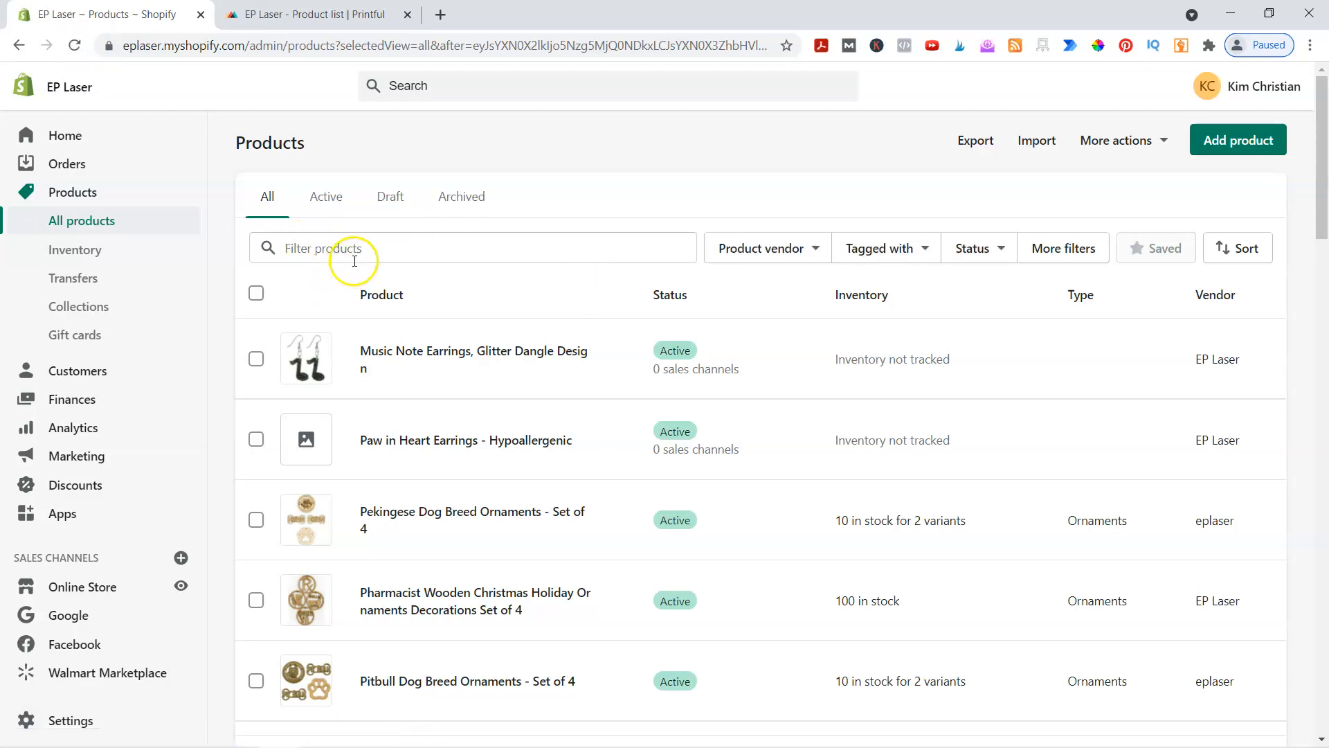
{"action": "left_click", "coordinate": [374, 15]}
{"action": "left_click", "coordinate": [104, 14]}
Search the Shopify products for "rainbow" and look through the matches.
{"action": "left_click", "coordinate": [367, 244]}
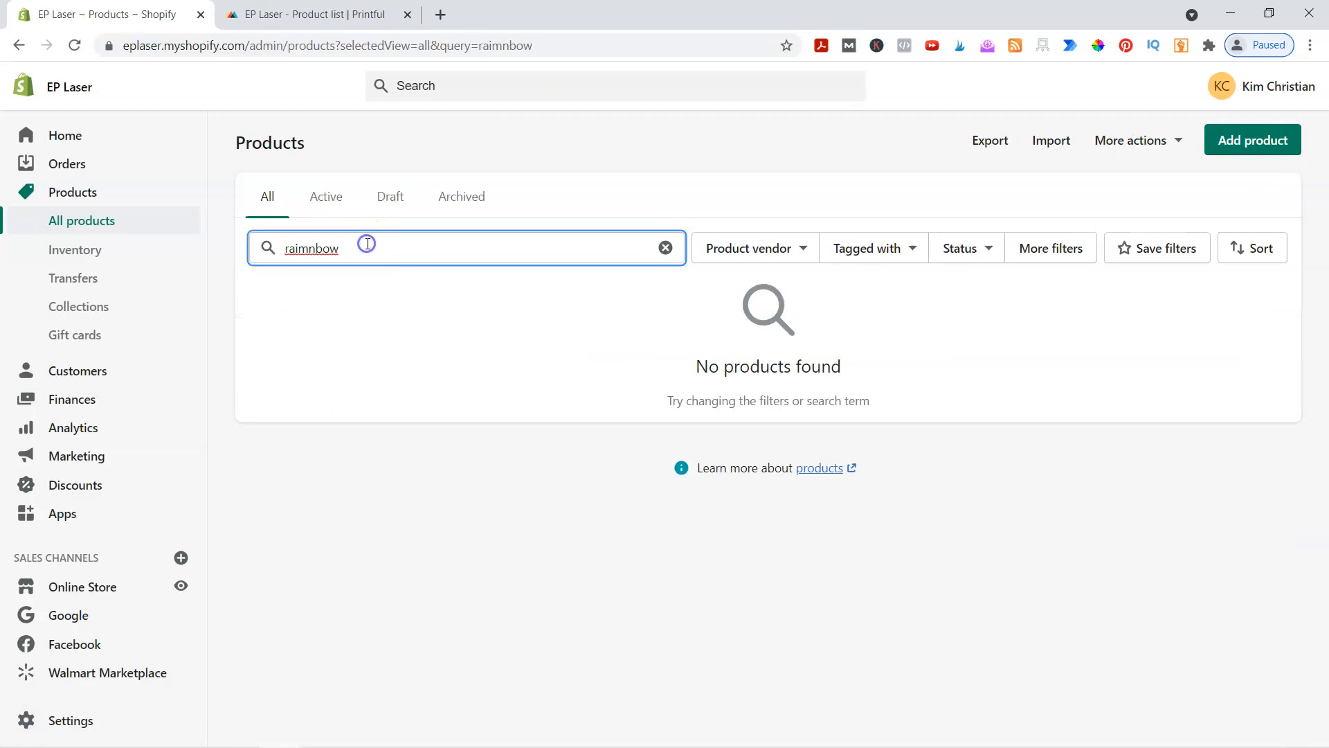
{"action": "double_click", "coordinate": [309, 248]}
{"action": "type", "text": "rain"}
{"action": "scroll", "coordinate": [480, 433], "scroll_direction": "down", "scroll_amount": 8}
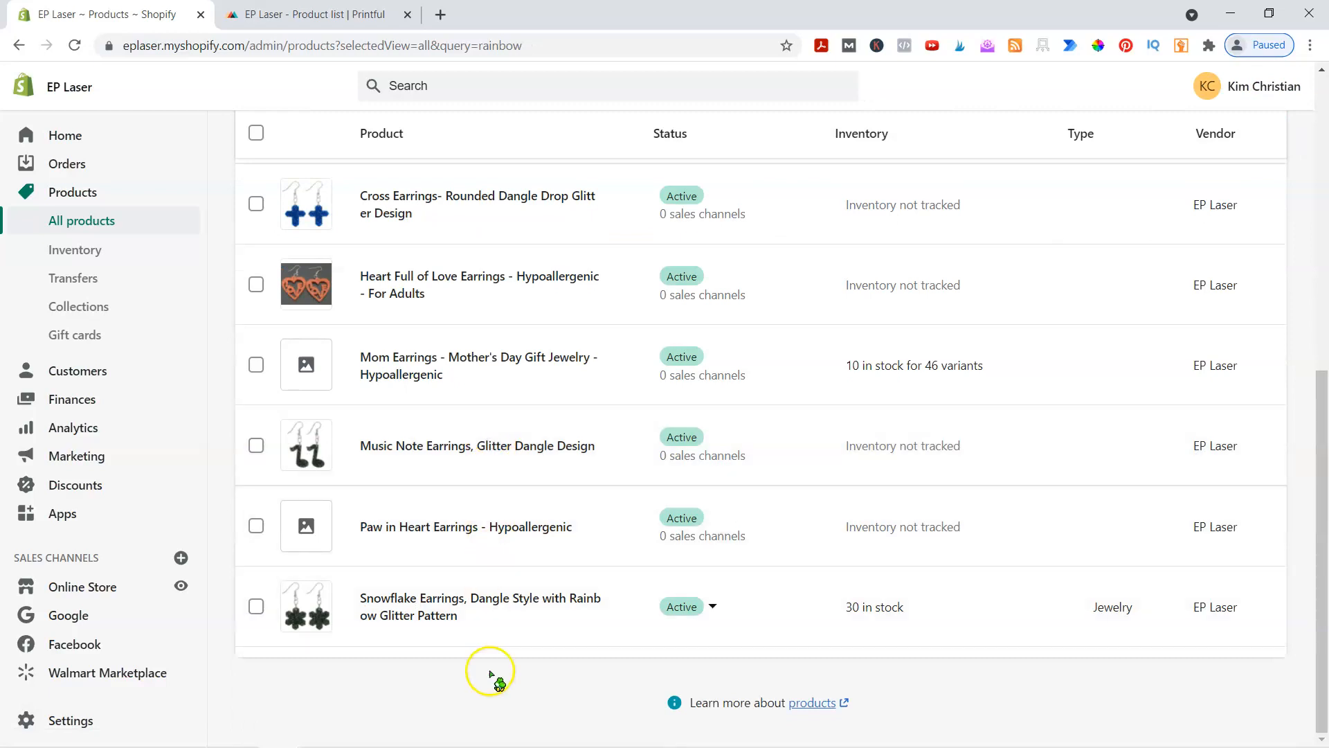
{"action": "scroll", "coordinate": [489, 626], "scroll_direction": "up", "scroll_amount": 8}
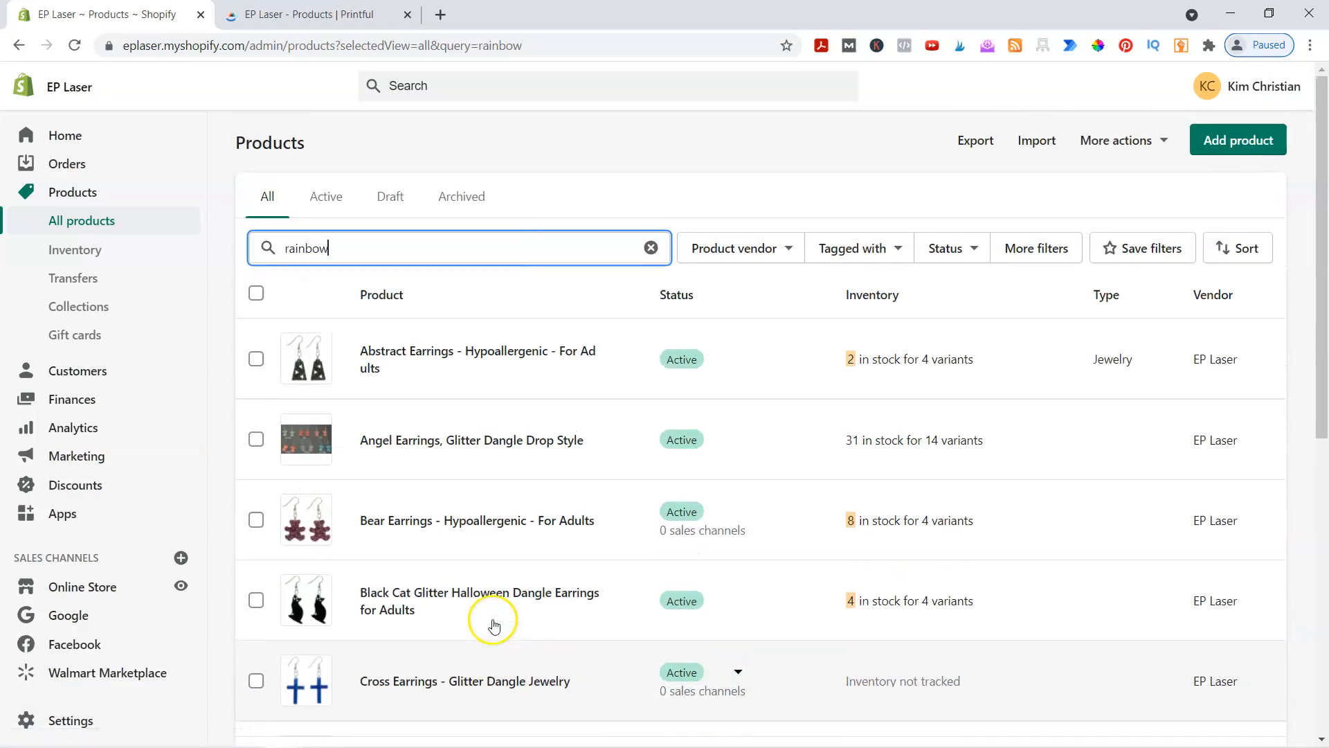
Return to the full product list and open the Rainbow Skull on Black Youth Leggings product.
{"action": "left_click", "coordinate": [76, 220]}
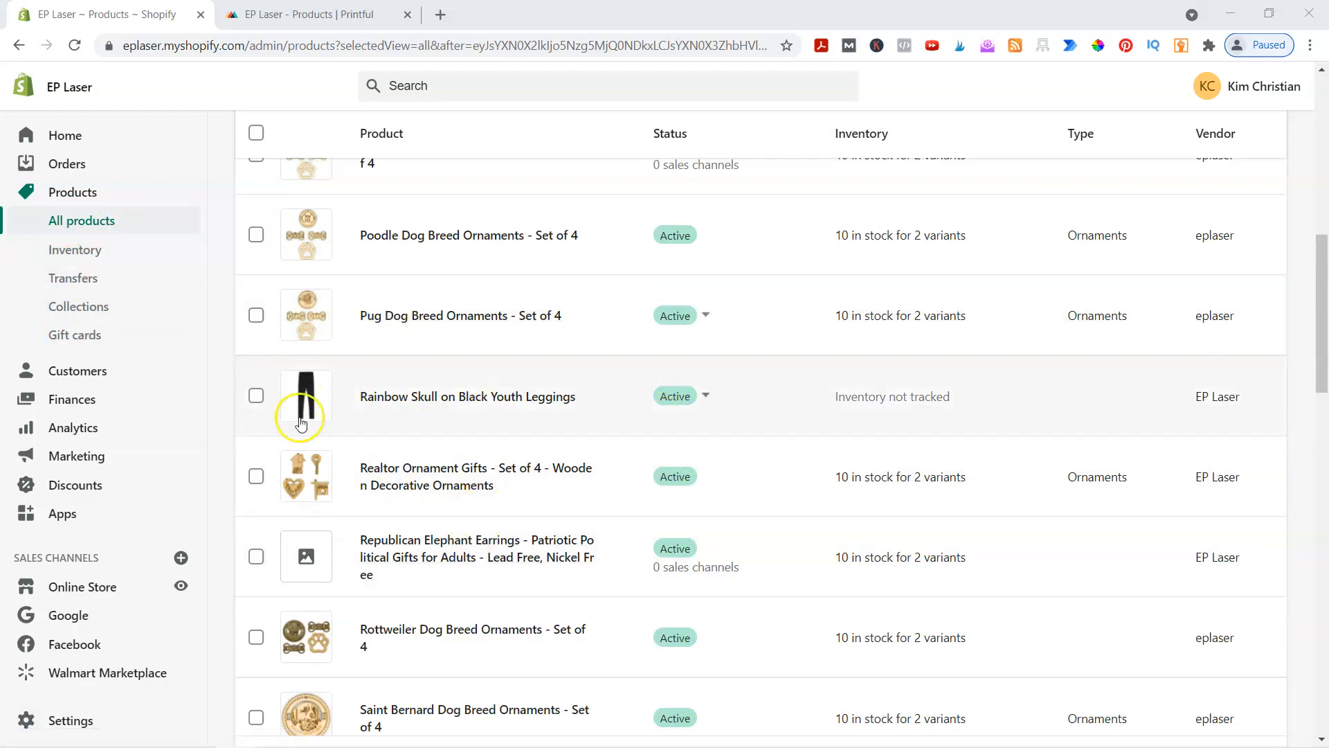
{"action": "scroll", "coordinate": [301, 424], "scroll_direction": "up", "scroll_amount": 3}
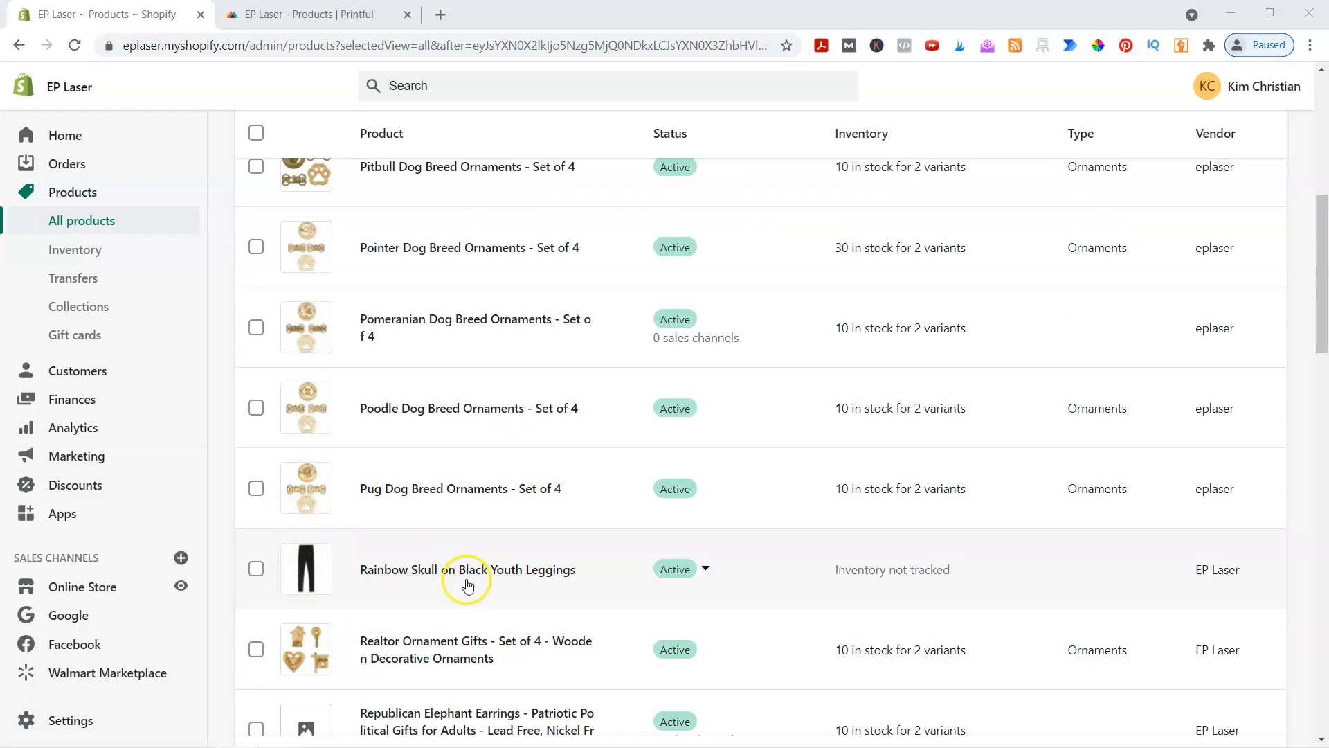
{"action": "scroll", "coordinate": [430, 544], "scroll_direction": "up", "scroll_amount": 8}
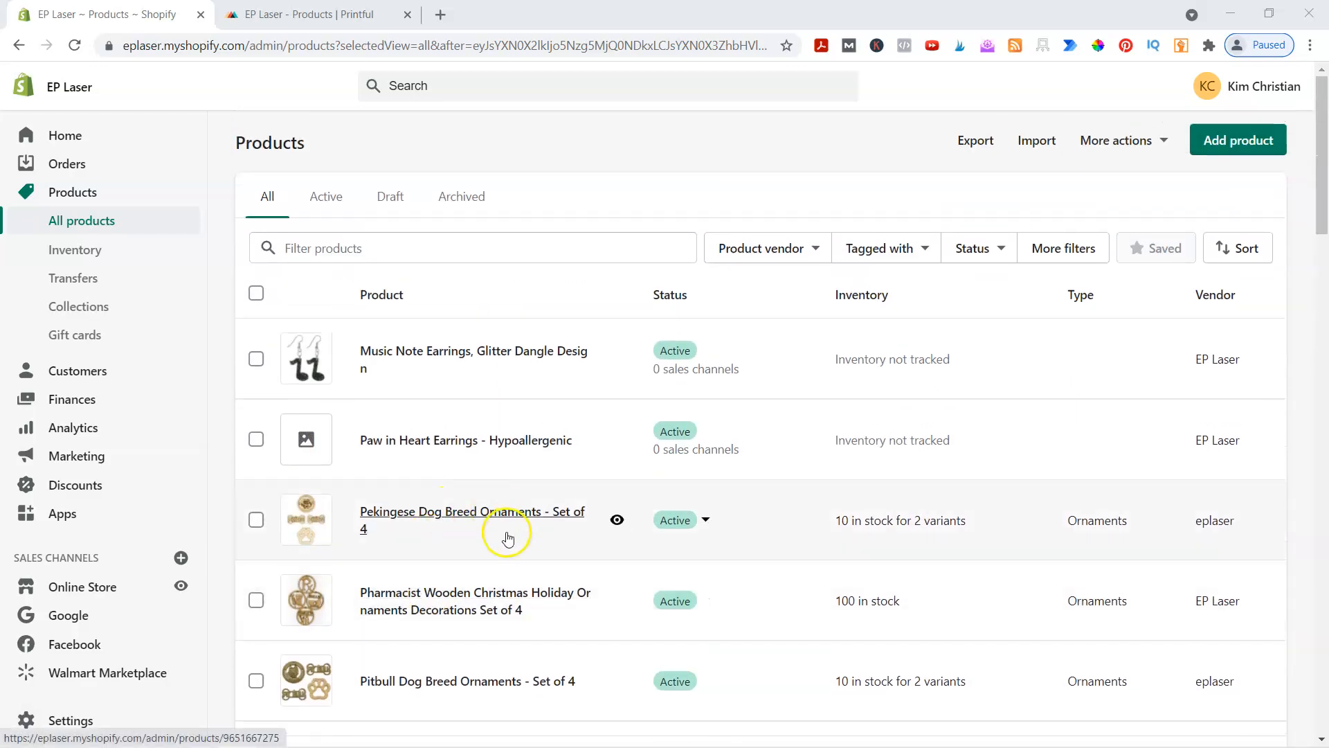
{"action": "scroll", "coordinate": [508, 538], "scroll_direction": "down", "scroll_amount": 8}
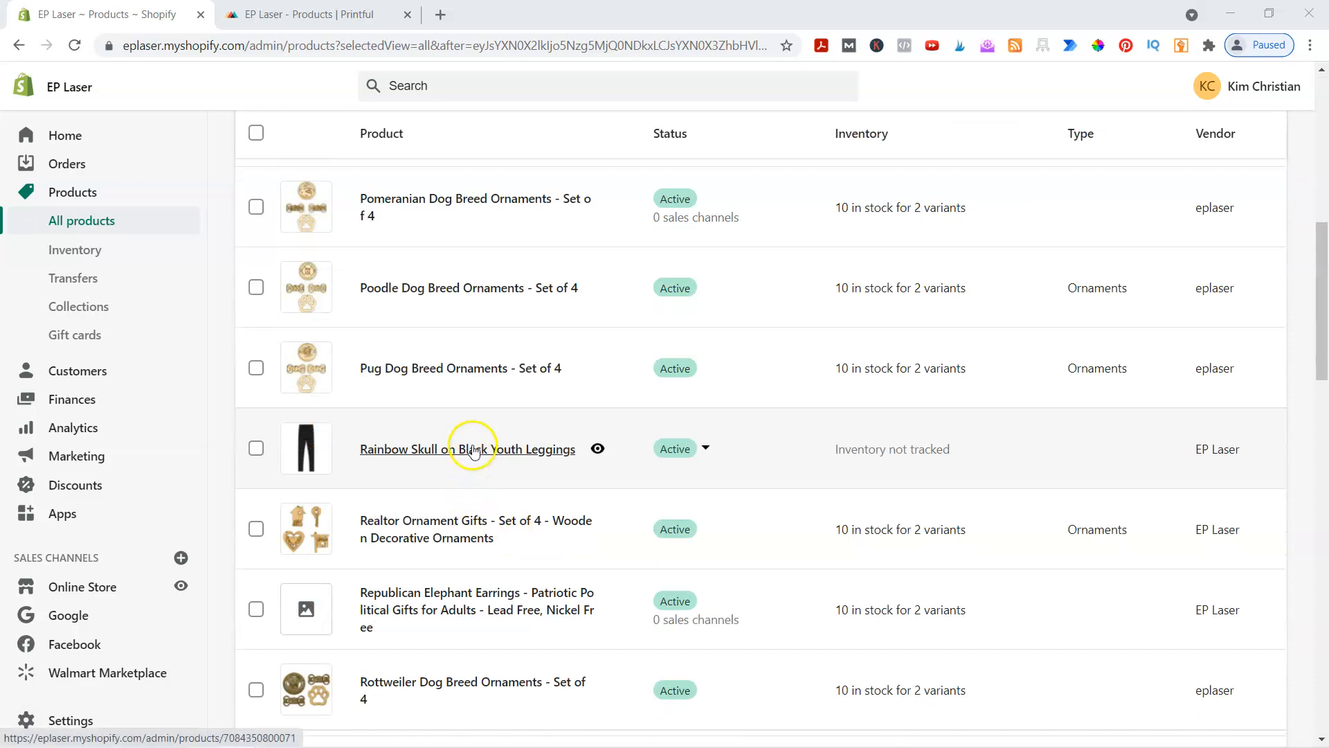
{"action": "left_click", "coordinate": [474, 450]}
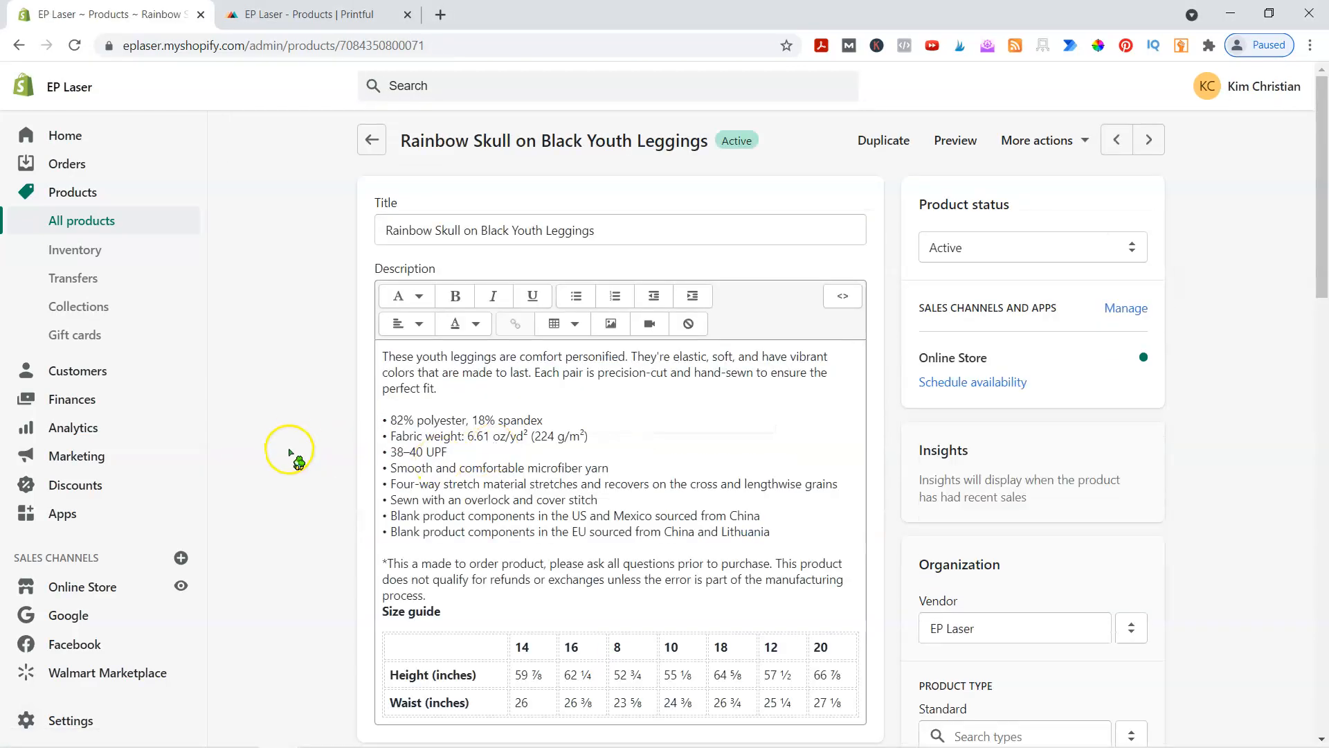
{"action": "left_click", "coordinate": [608, 223]}
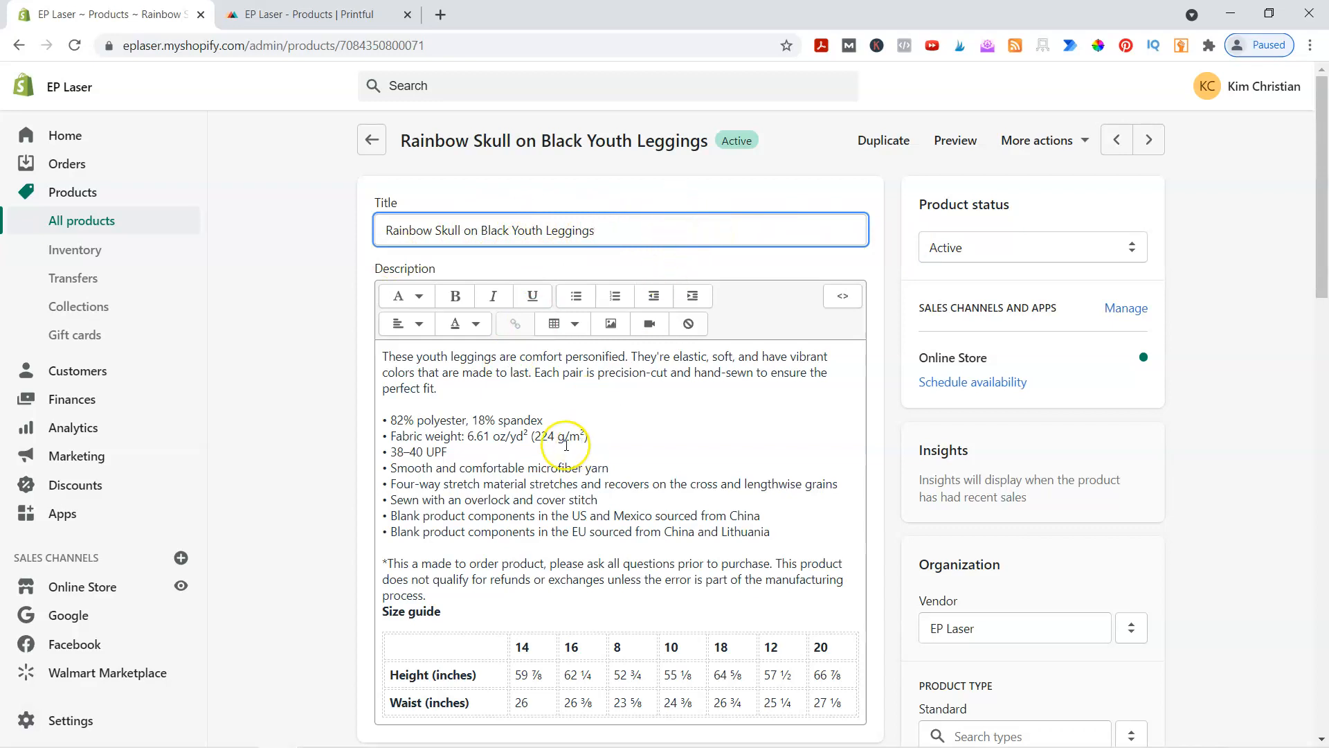
Review the youth leggings listing in Shopify, including its description, size guide, media, tags and the variants with their prices.
{"action": "scroll", "coordinate": [471, 387], "scroll_direction": "down", "scroll_amount": 2}
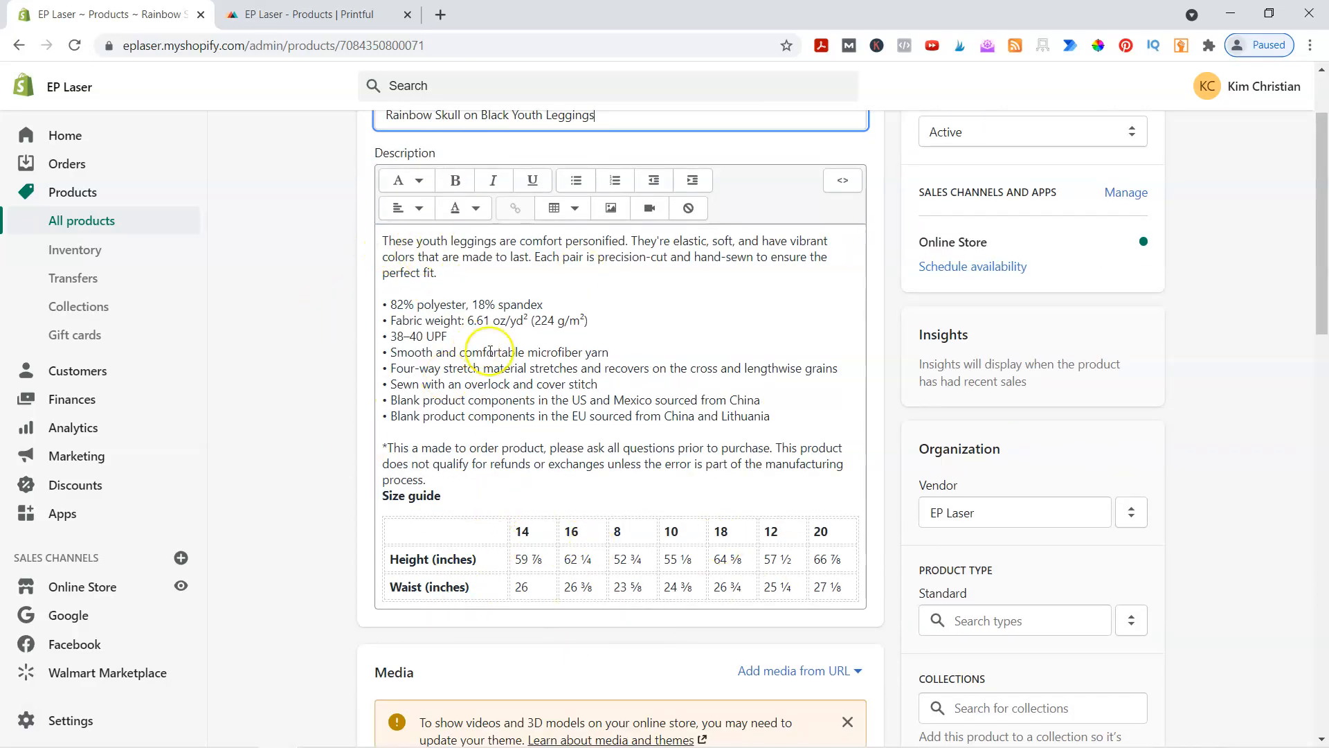
{"action": "scroll", "coordinate": [471, 331], "scroll_direction": "down", "scroll_amount": 4}
{"action": "scroll", "coordinate": [267, 408], "scroll_direction": "down", "scroll_amount": 3}
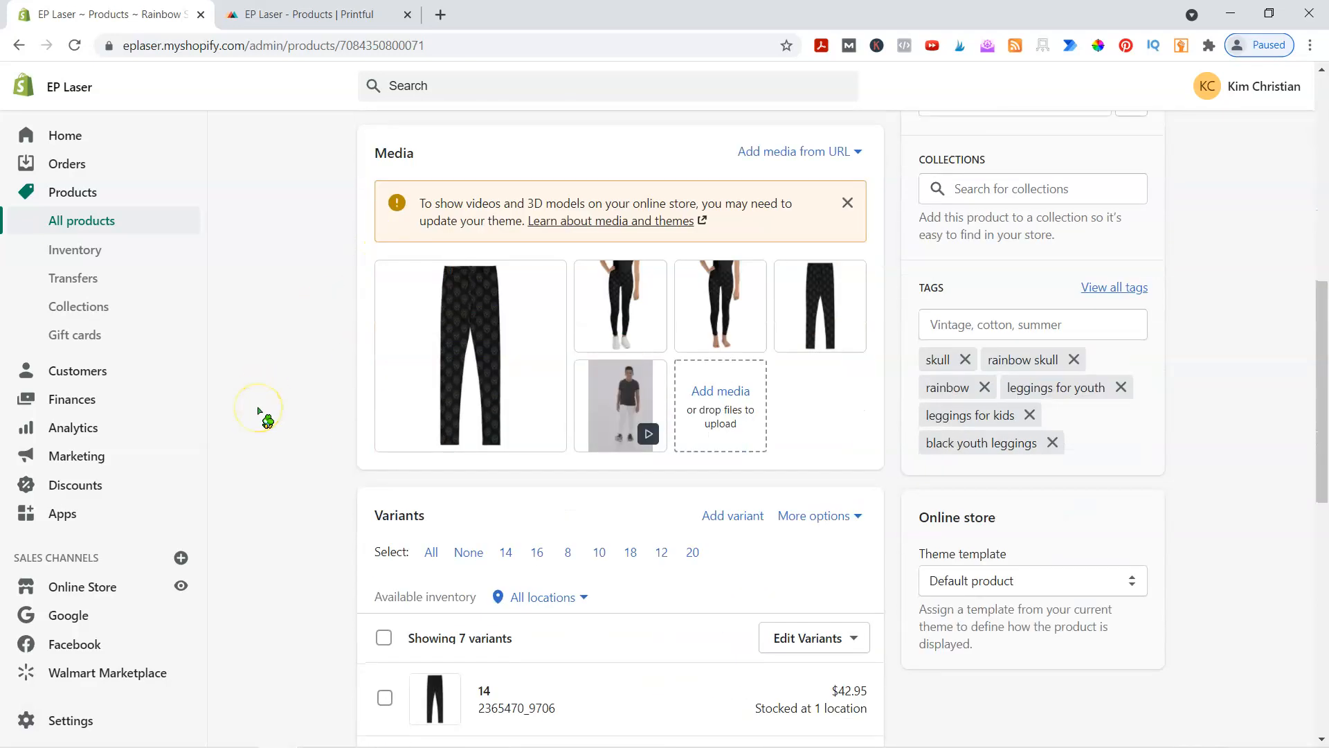
{"action": "scroll", "coordinate": [259, 412], "scroll_direction": "up", "scroll_amount": 1}
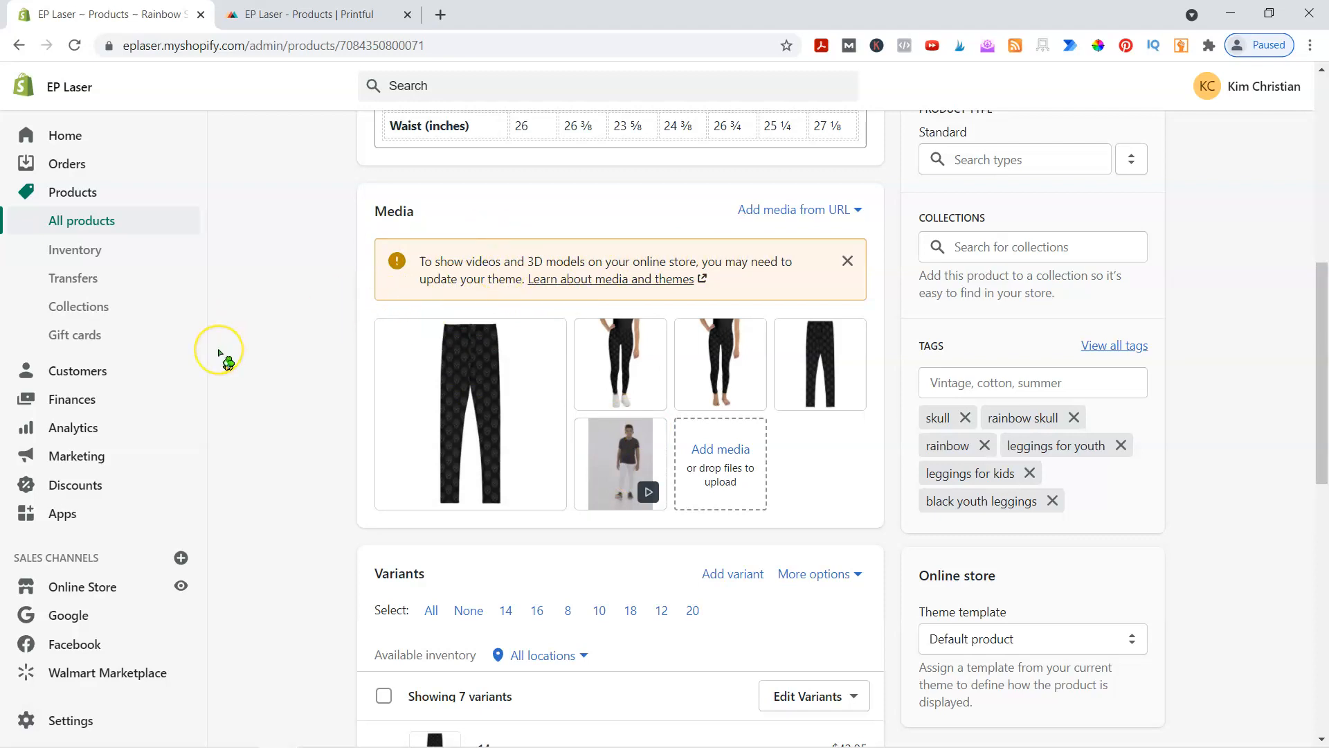
{"action": "scroll", "coordinate": [239, 363], "scroll_direction": "down", "scroll_amount": 5}
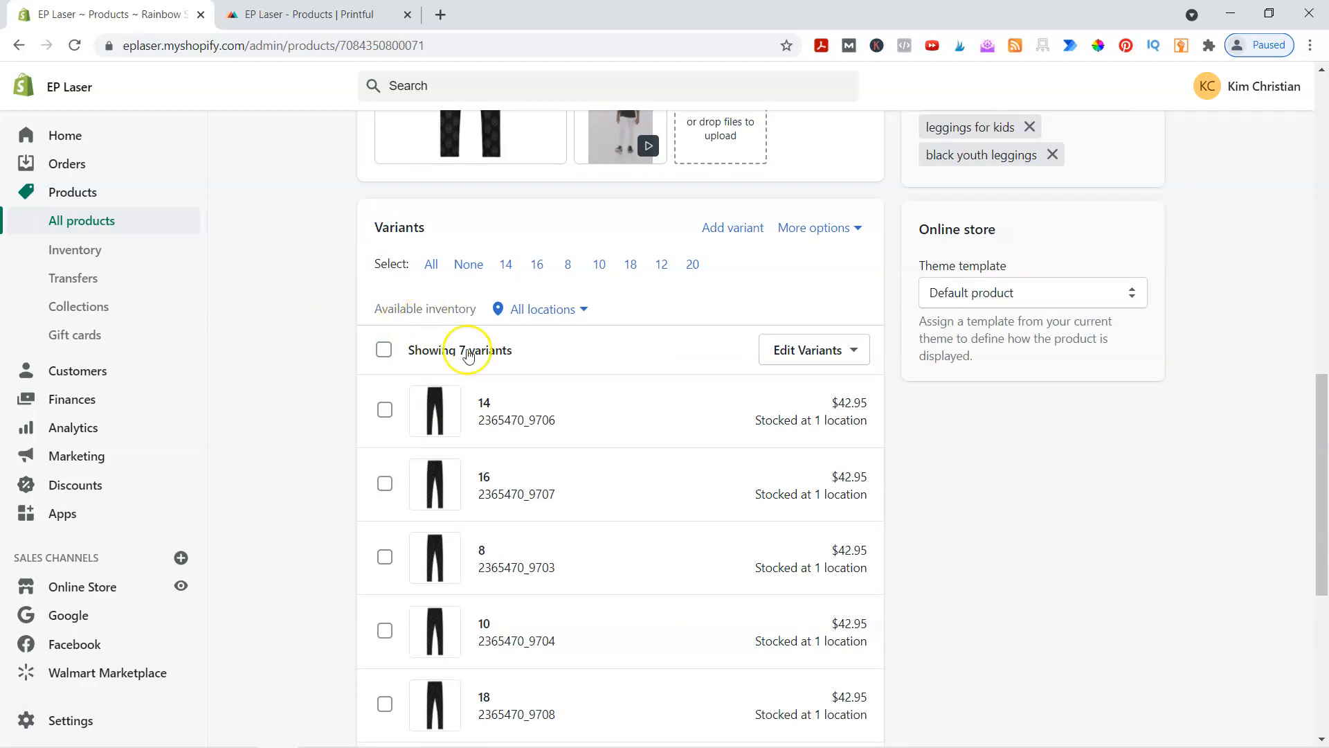
{"action": "scroll", "coordinate": [464, 318], "scroll_direction": "down", "scroll_amount": 3}
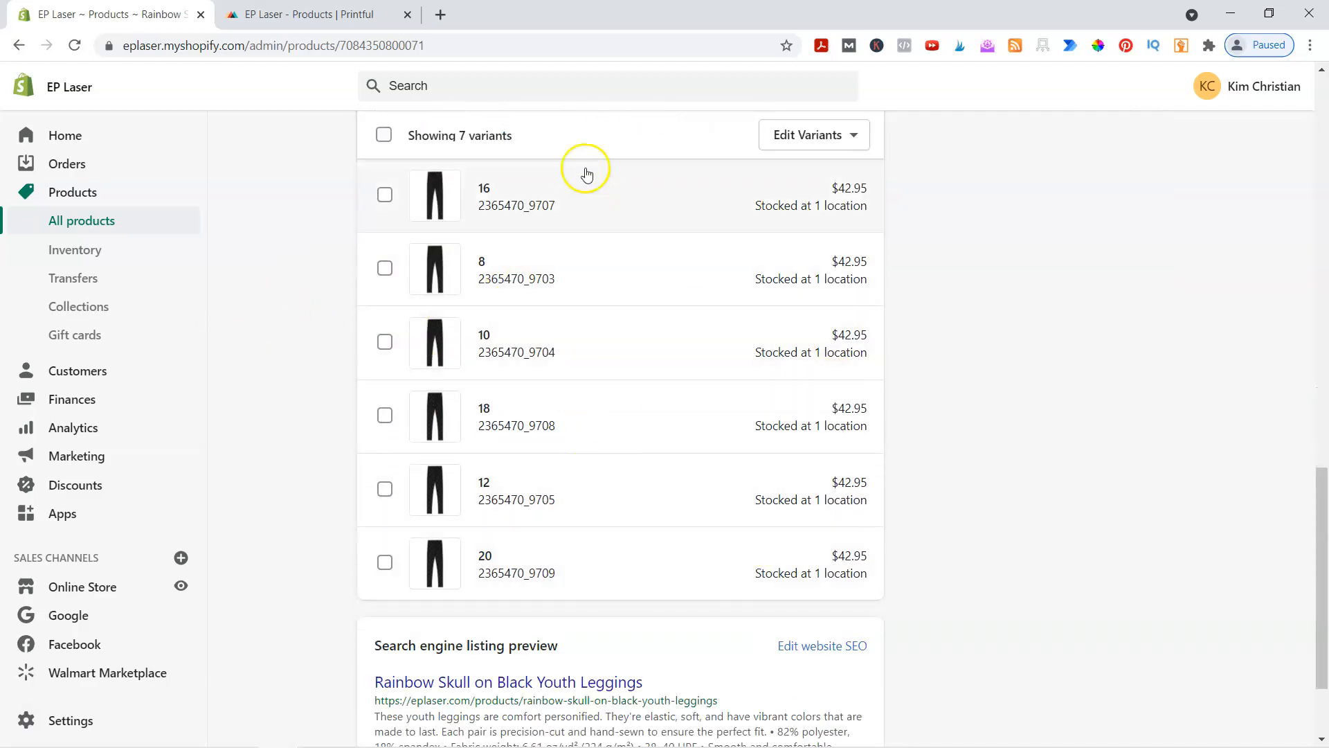
{"action": "scroll", "coordinate": [565, 427], "scroll_direction": "up", "scroll_amount": 1}
{"action": "scroll", "coordinate": [565, 427], "scroll_direction": "up", "scroll_amount": 1}
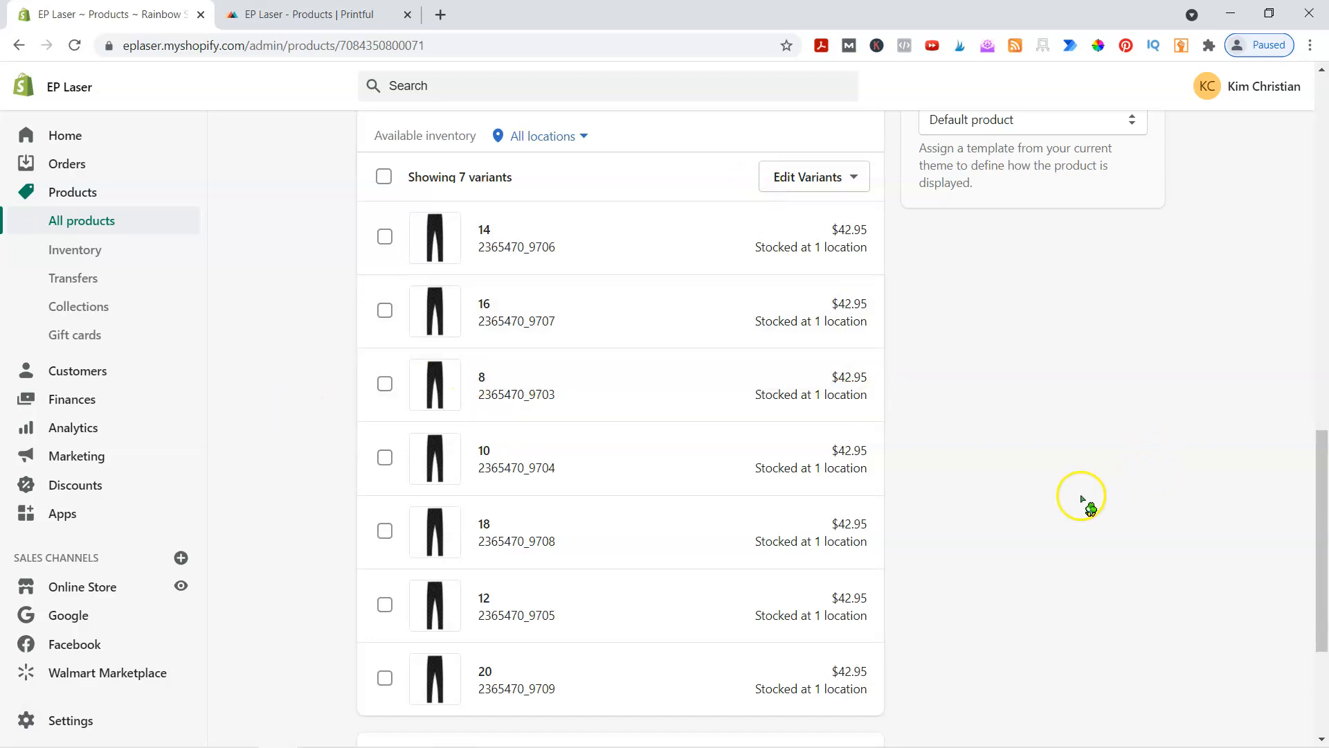
{"action": "scroll", "coordinate": [1083, 497], "scroll_direction": "down", "scroll_amount": 4}
{"action": "scroll", "coordinate": [1082, 497], "scroll_direction": "up", "scroll_amount": 10}
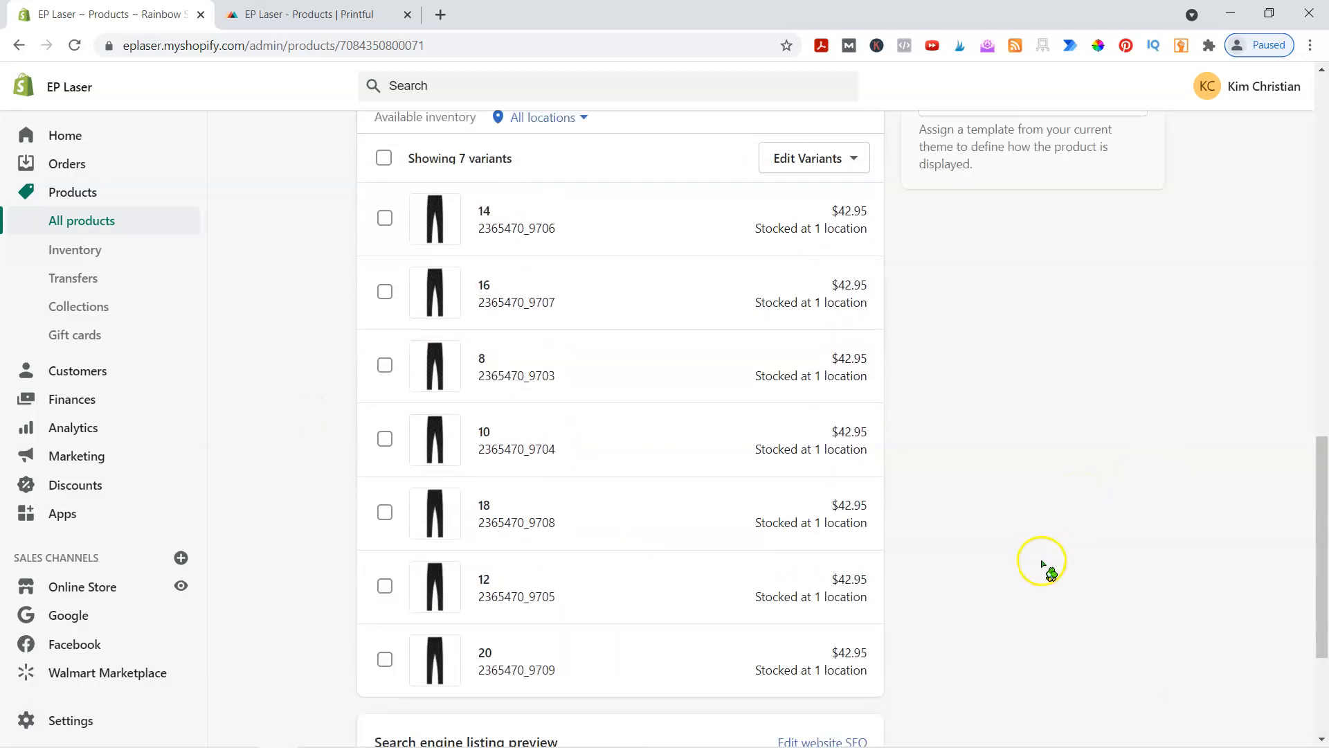
{"action": "scroll", "coordinate": [349, 317], "scroll_direction": "up", "scroll_amount": 2}
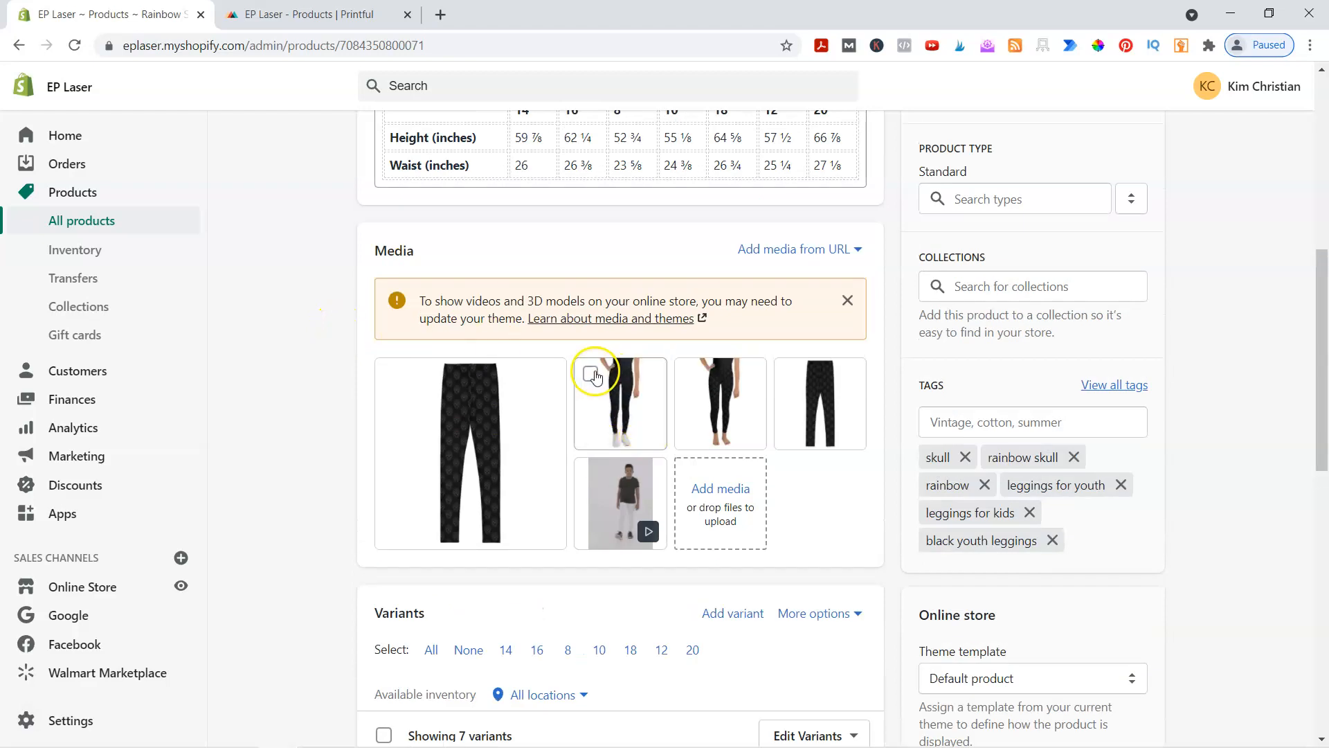
Mark the small leggings mockup beside the main image in the product media and look over the listing again.
{"action": "left_click", "coordinate": [589, 374]}
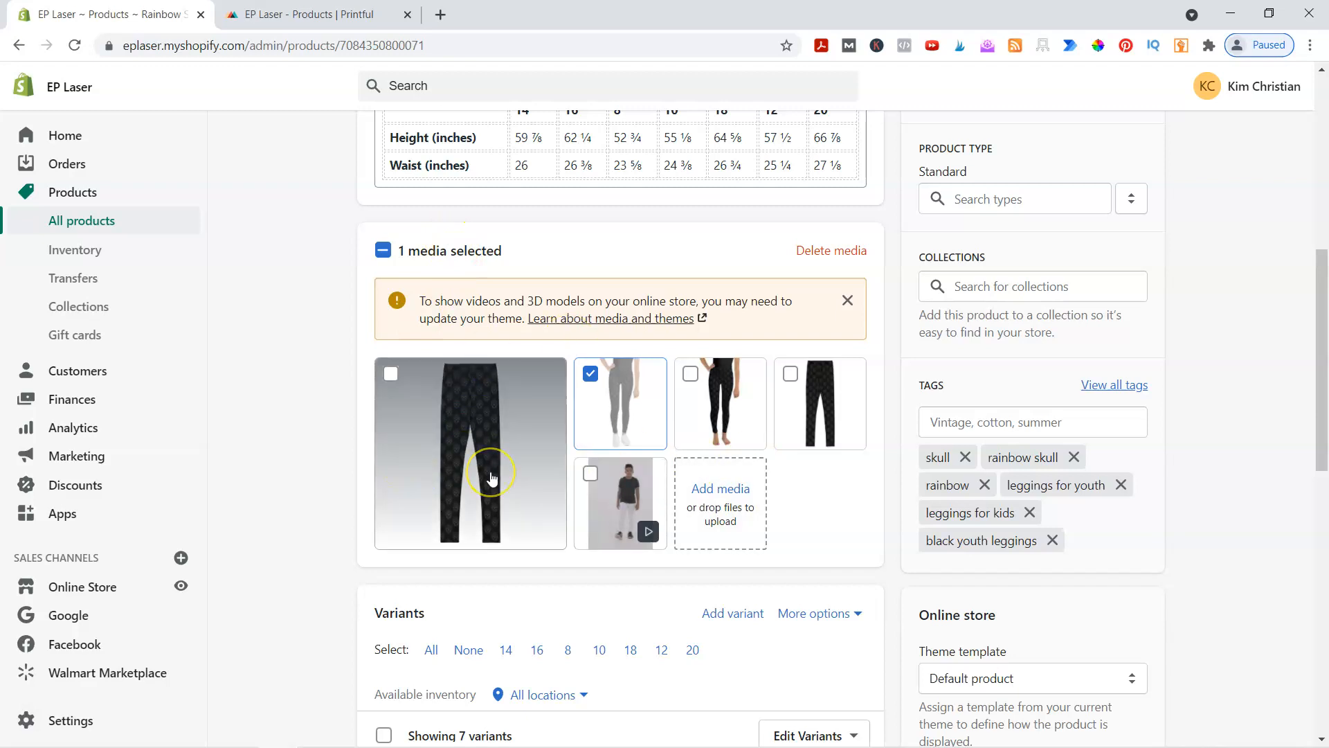
{"action": "scroll", "coordinate": [500, 458], "scroll_direction": "down", "scroll_amount": 1}
{"action": "scroll", "coordinate": [528, 398], "scroll_direction": "up", "scroll_amount": 1}
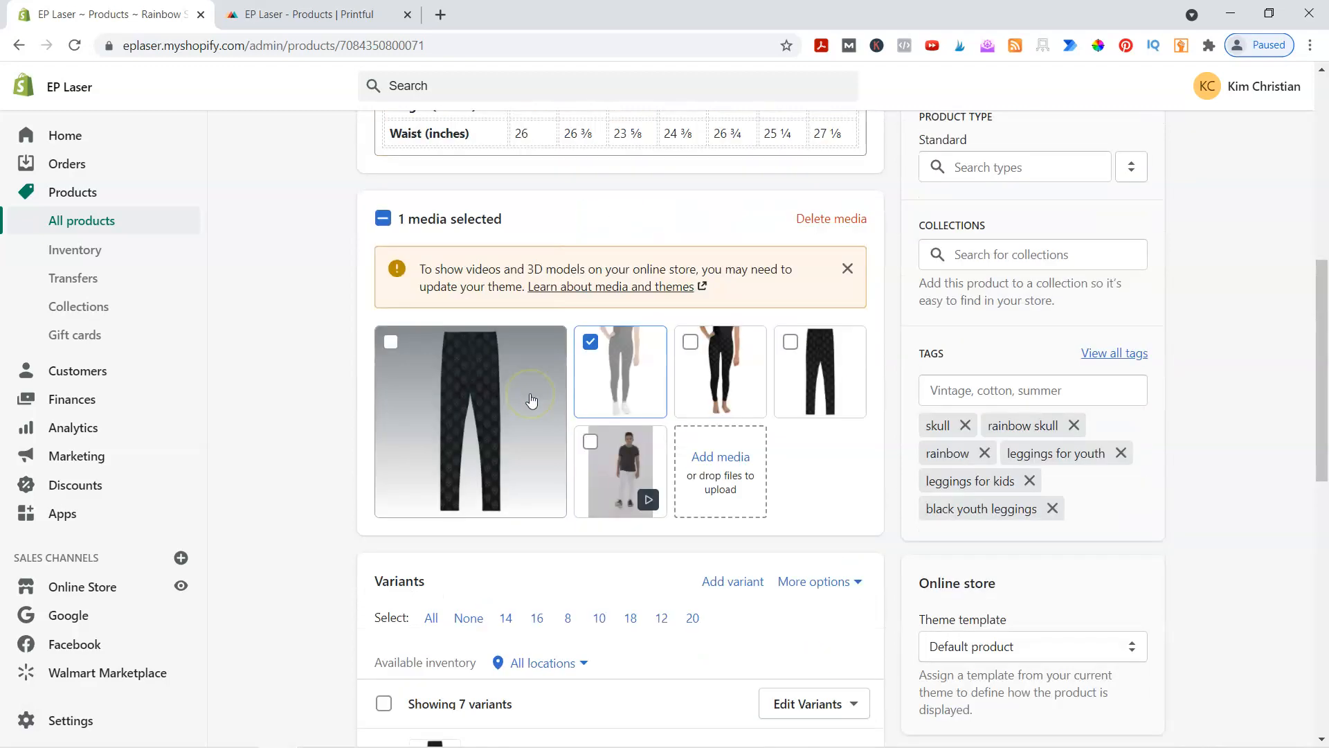
{"action": "scroll", "coordinate": [312, 400], "scroll_direction": "up", "scroll_amount": 8}
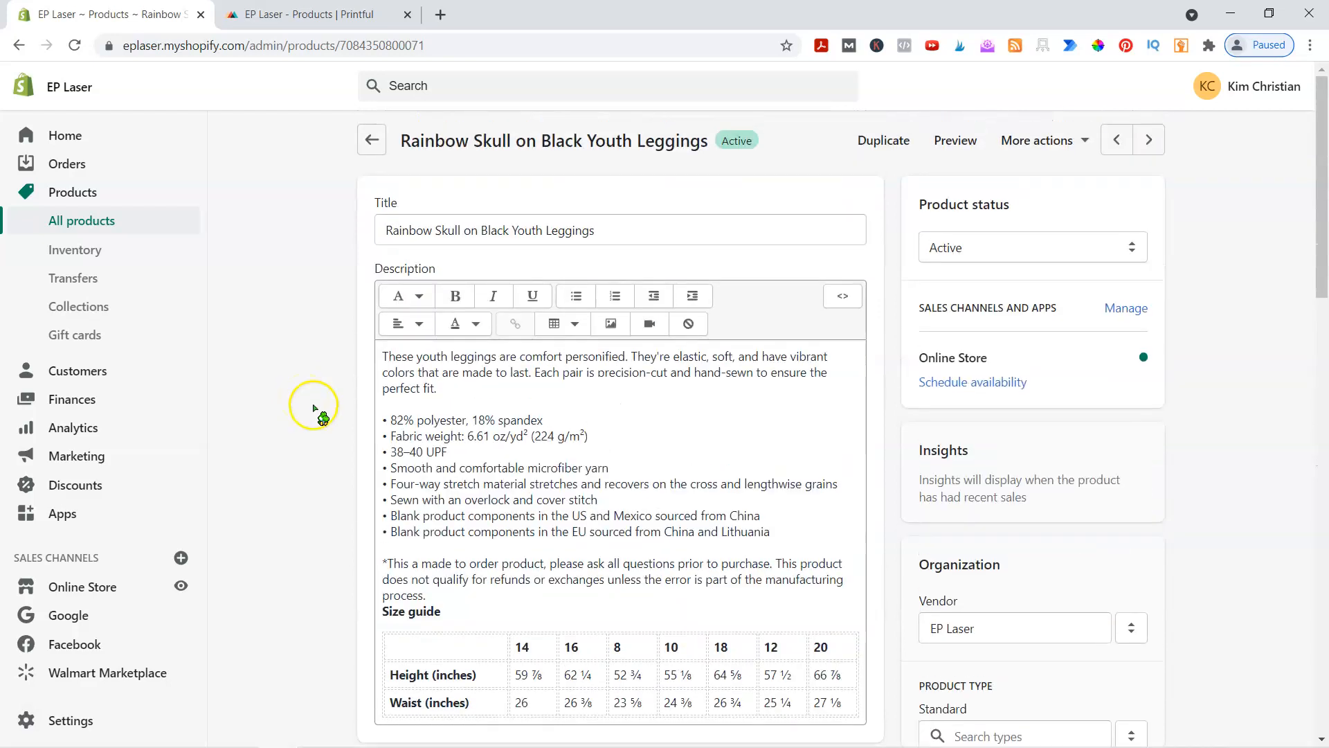
{"action": "scroll", "coordinate": [526, 447], "scroll_direction": "down", "scroll_amount": 8}
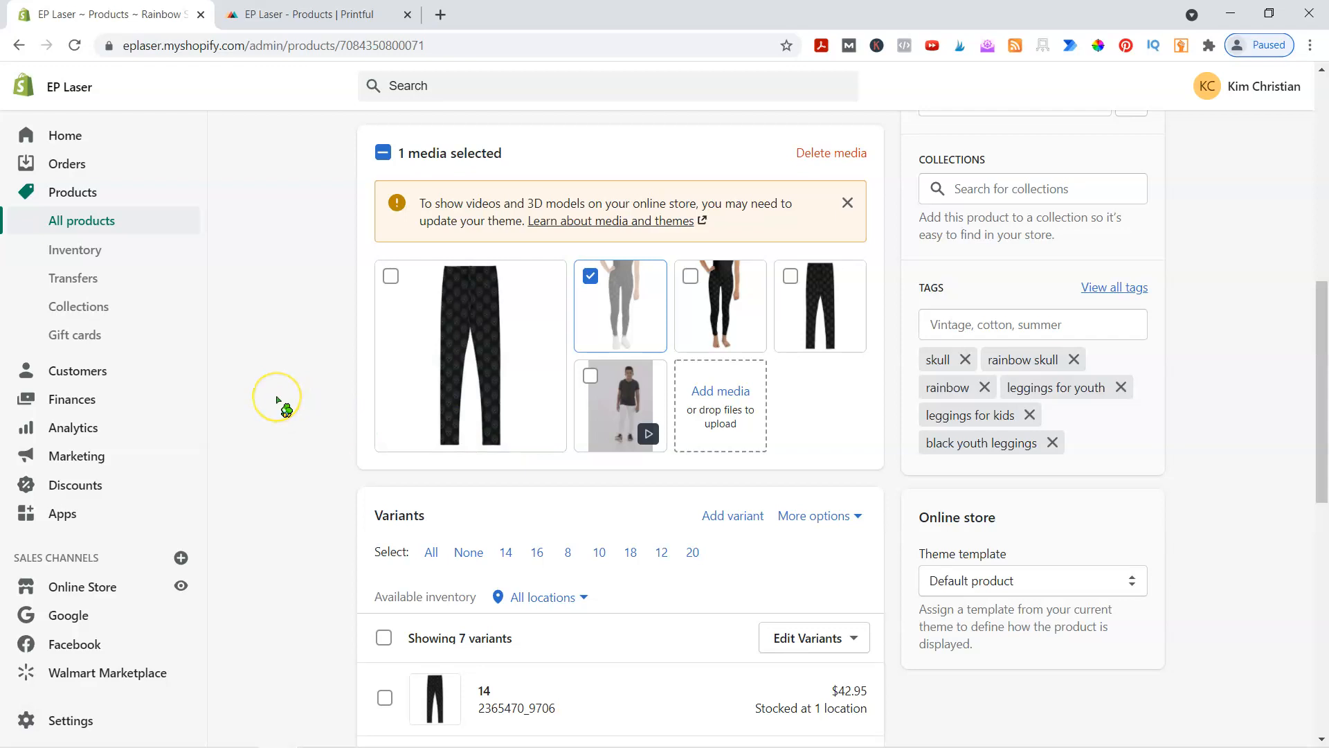
Change the product title to "Rainbow Skull on Black Youth Leggings Pants" and save the product.
{"action": "scroll", "coordinate": [280, 403], "scroll_direction": "up", "scroll_amount": 5}
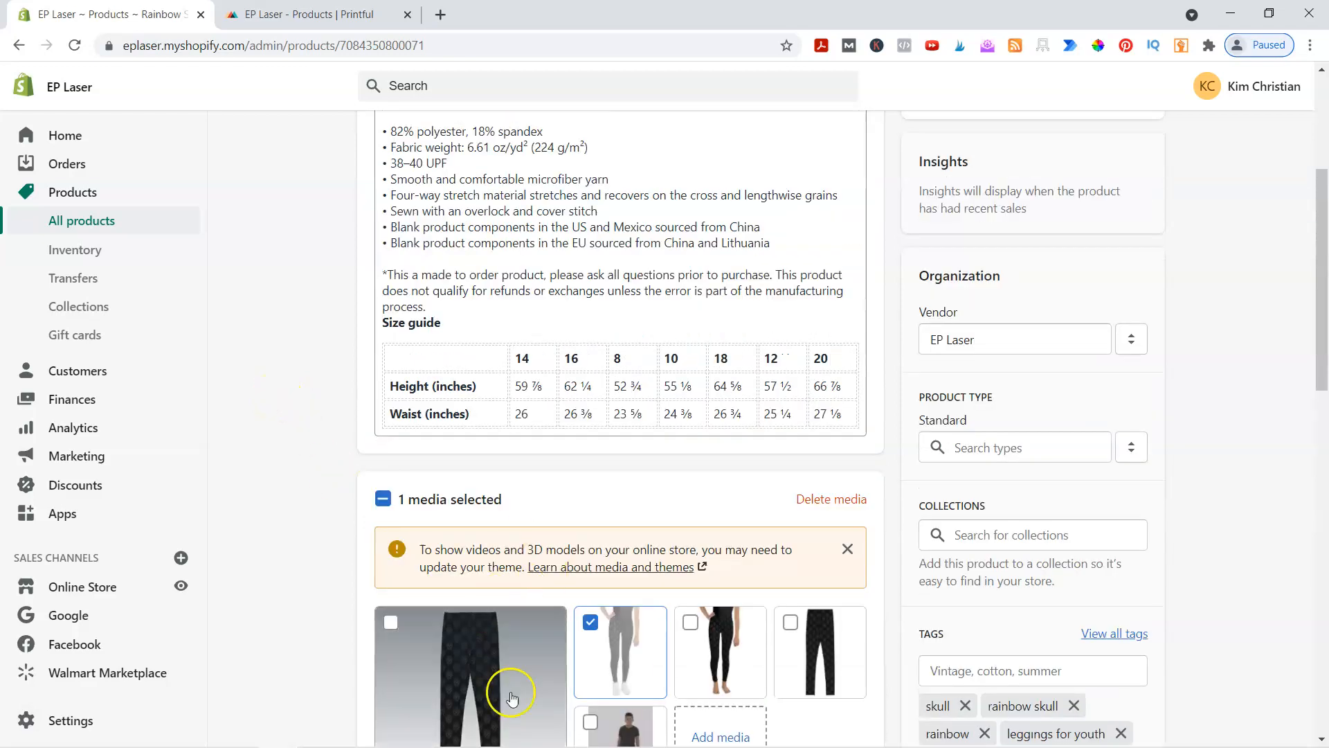
{"action": "scroll", "coordinate": [381, 553], "scroll_direction": "up", "scroll_amount": 4}
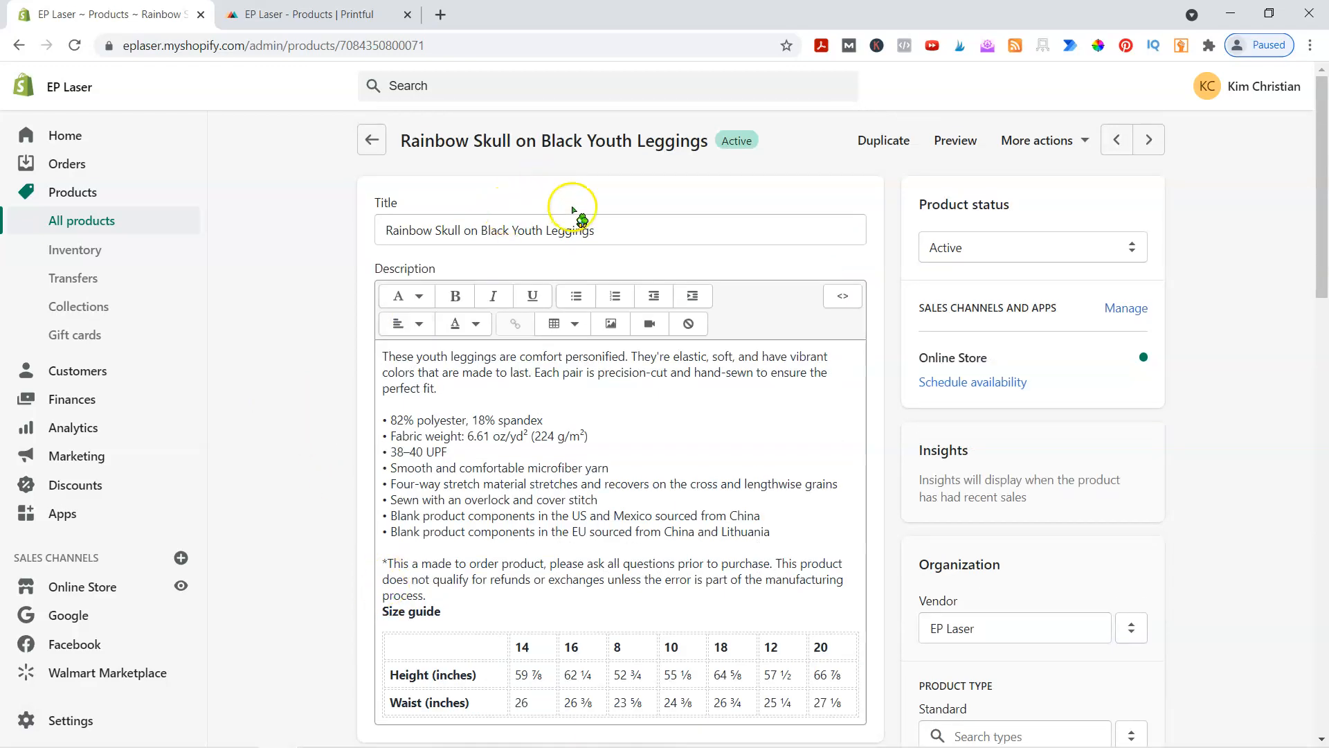
{"action": "left_click", "coordinate": [639, 228]}
{"action": "type", "text": "Pant"}
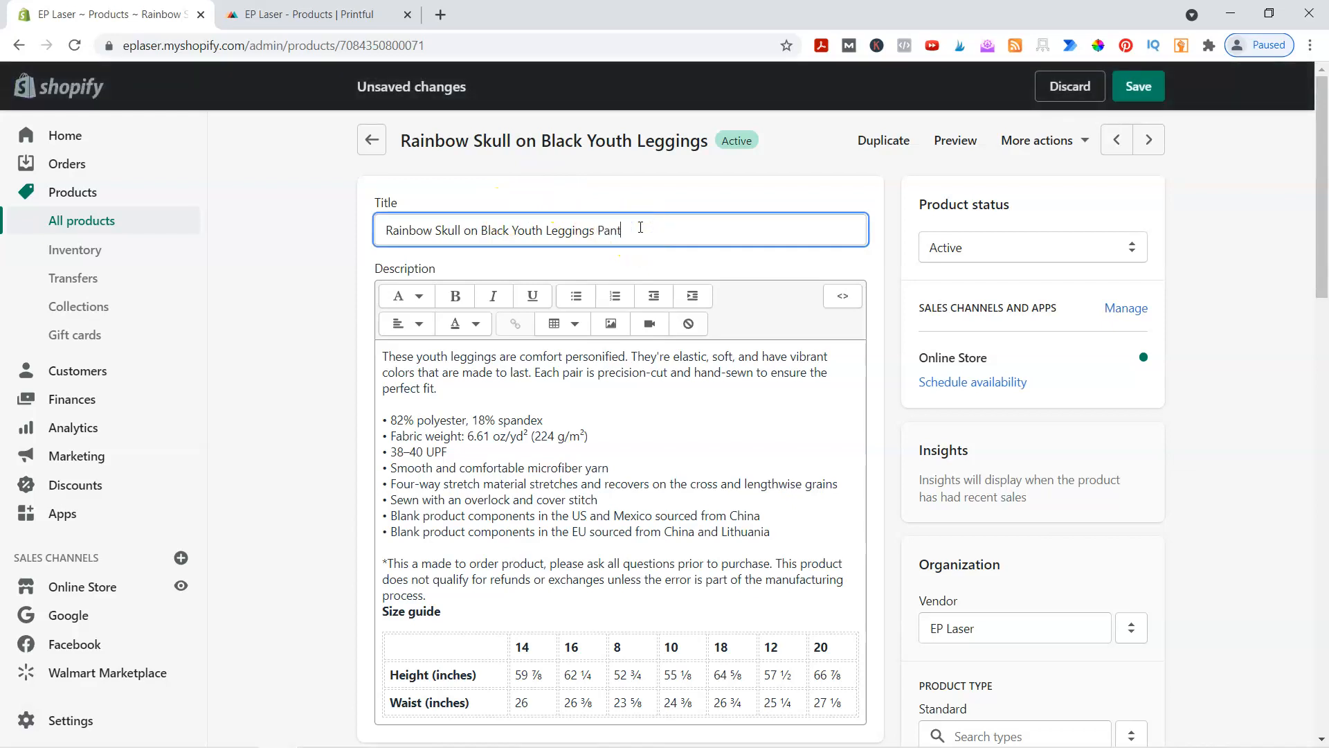
{"action": "left_click", "coordinate": [1141, 86]}
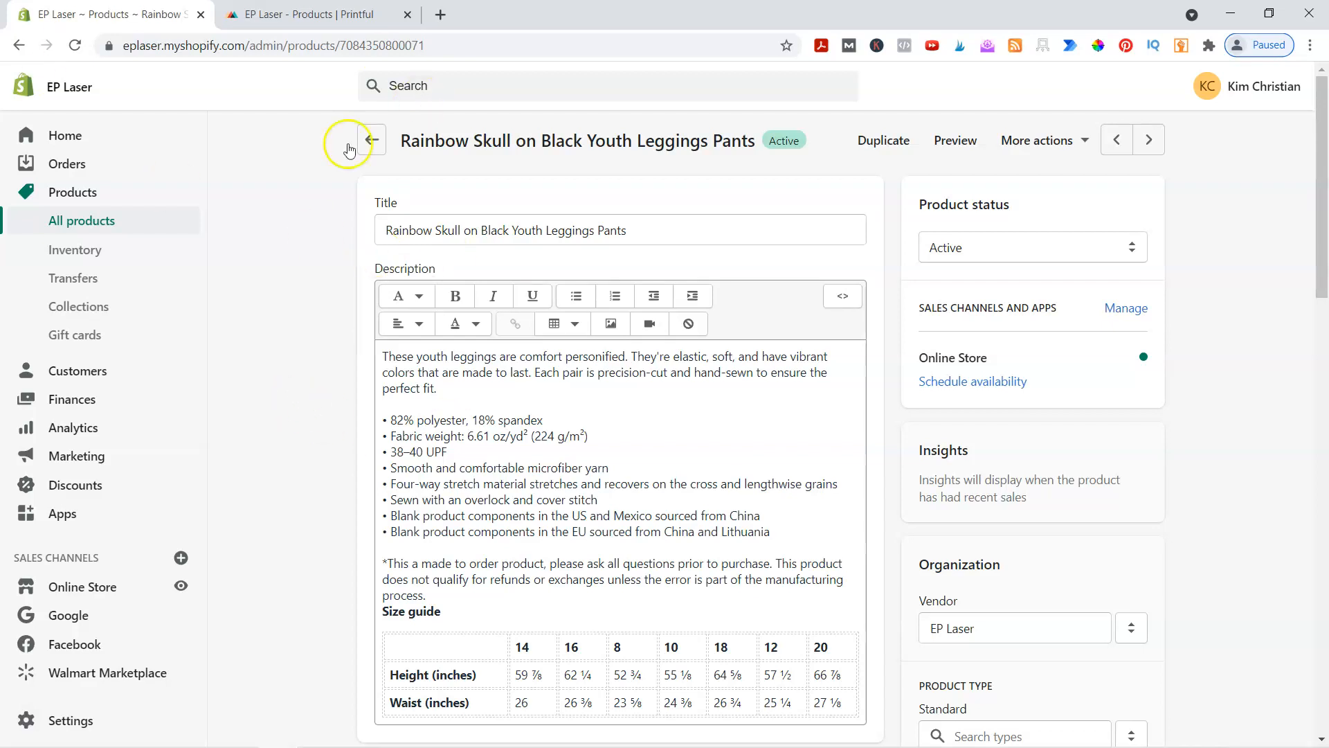
Switch to Printful, list all store products, and open the suggested All-Over Print Kids Leggings to examine how the skull design fits.
{"action": "left_click", "coordinate": [312, 15]}
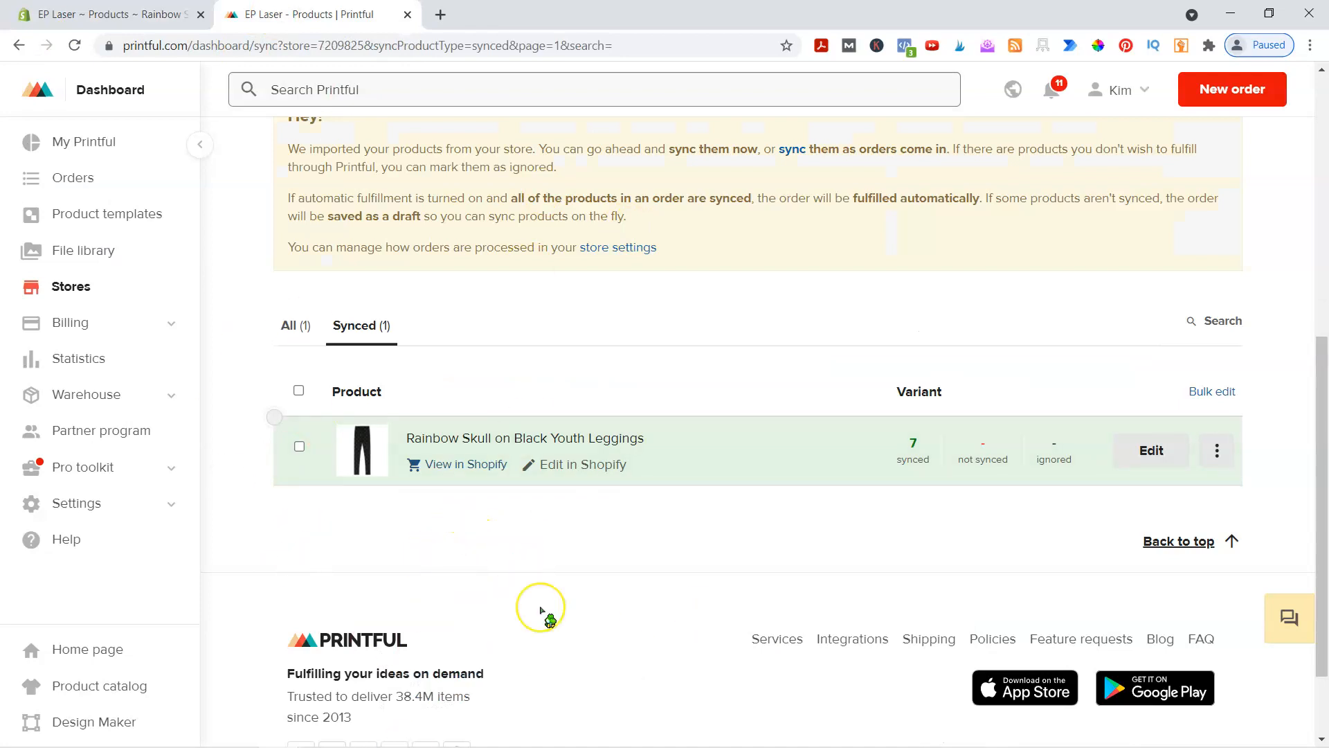
{"action": "left_click", "coordinate": [288, 325]}
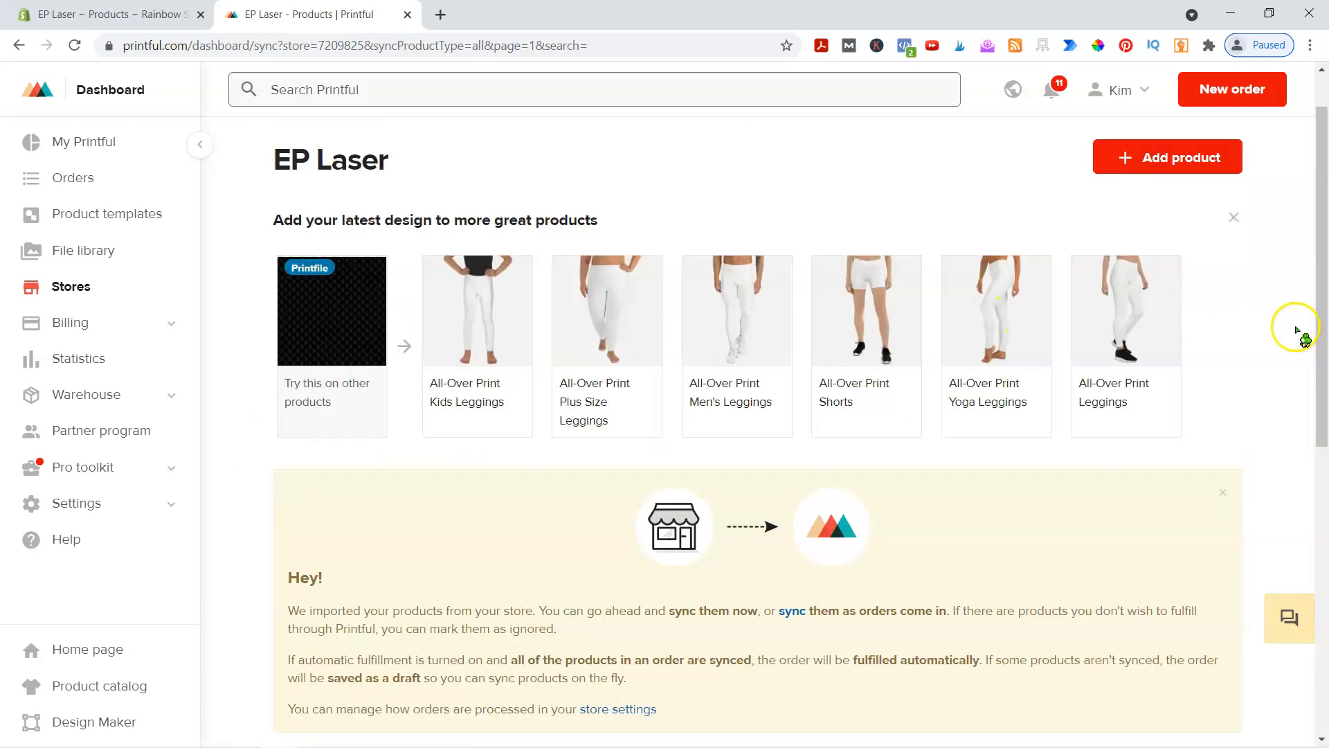
{"action": "left_click", "coordinate": [469, 327]}
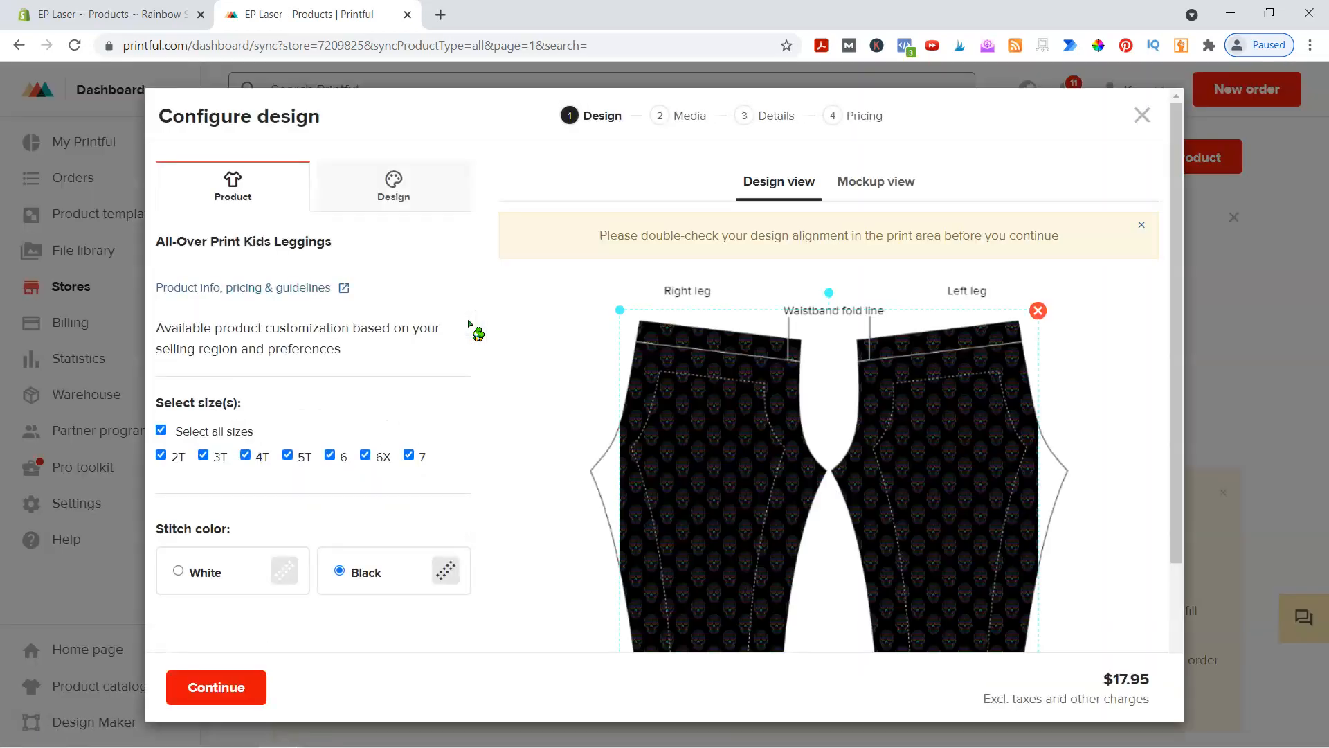
{"action": "scroll", "coordinate": [676, 450], "scroll_direction": "down", "scroll_amount": 3}
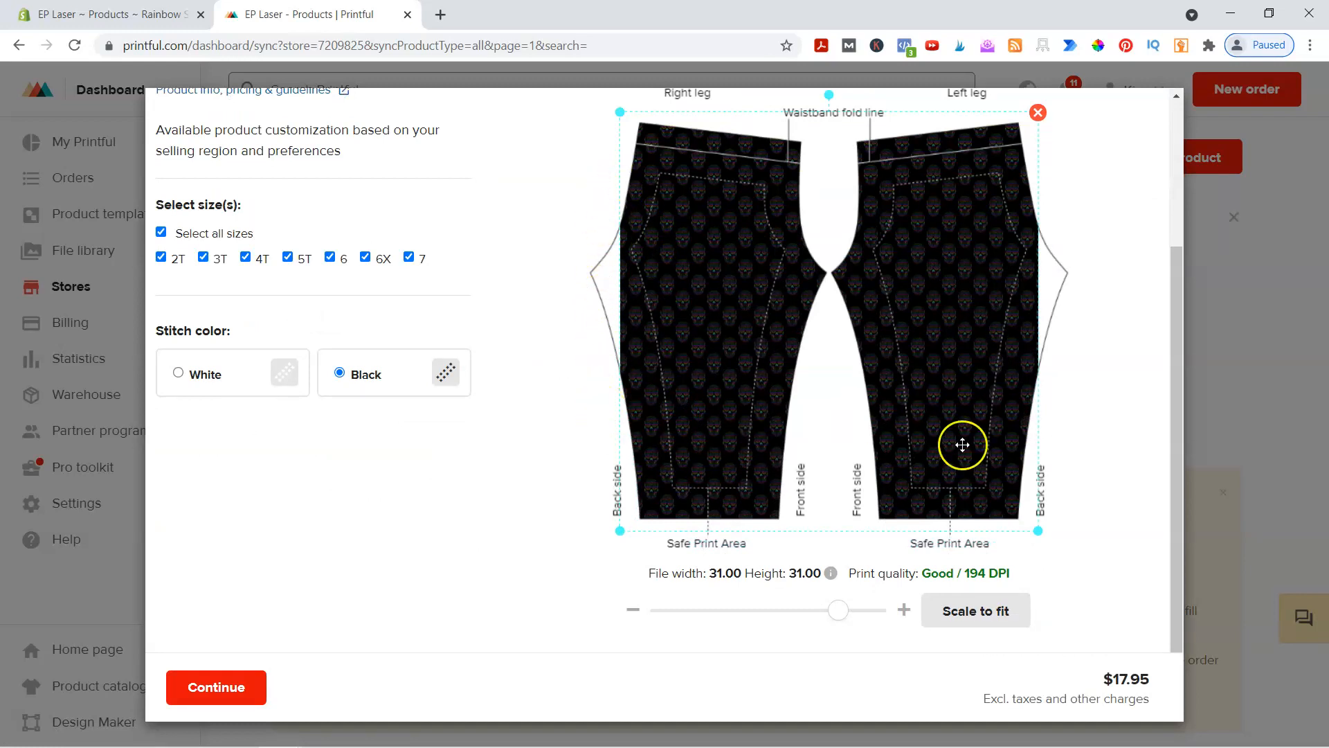
{"action": "scroll", "coordinate": [963, 436], "scroll_direction": "up", "scroll_amount": 3}
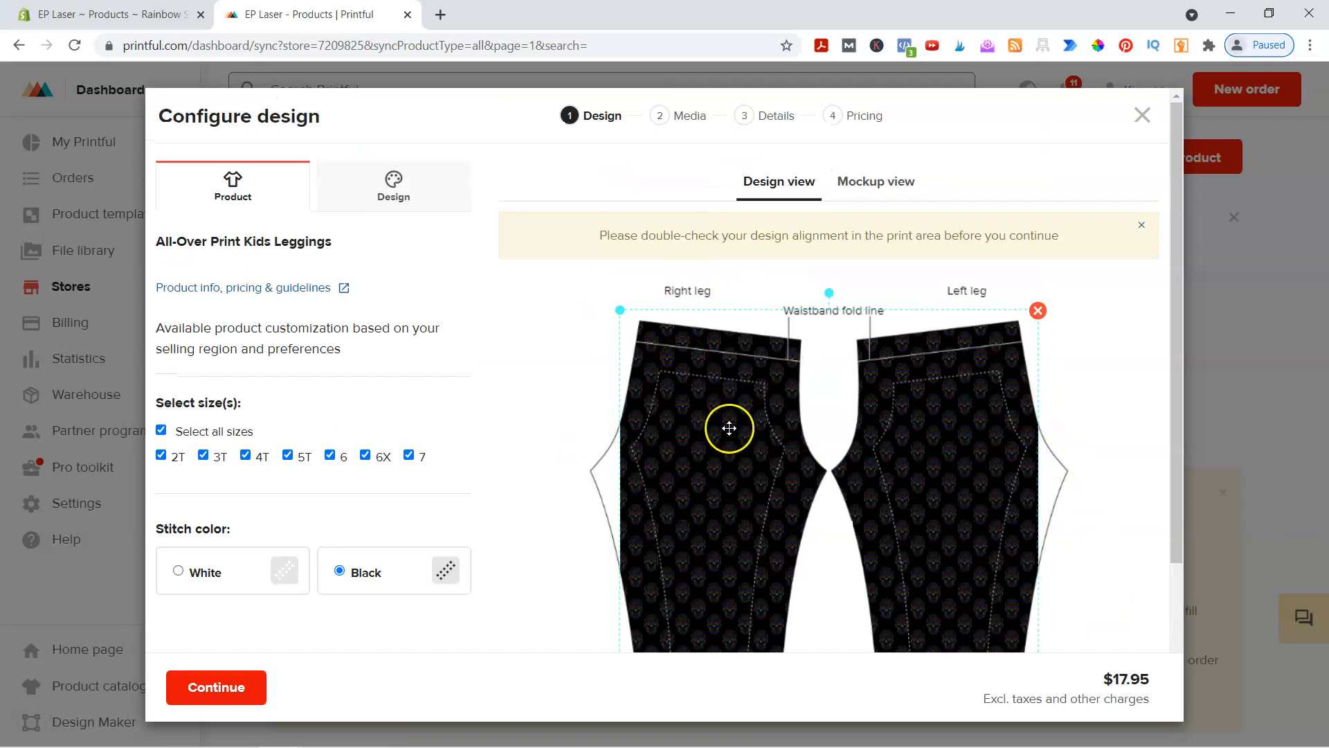
Try enlarging the skull design on the kids leggings to 37.54 × 37.53 so it fills both legs, and close the design without continuing.
{"action": "mouse_move", "coordinate": [578, 290]}
{"action": "left_mouse_down"}
{"action": "mouse_move", "coordinate": [531, 269]}
{"action": "mouse_move", "coordinate": [660, 356]}
{"action": "mouse_move", "coordinate": [552, 296]}
{"action": "left_mouse_up"}
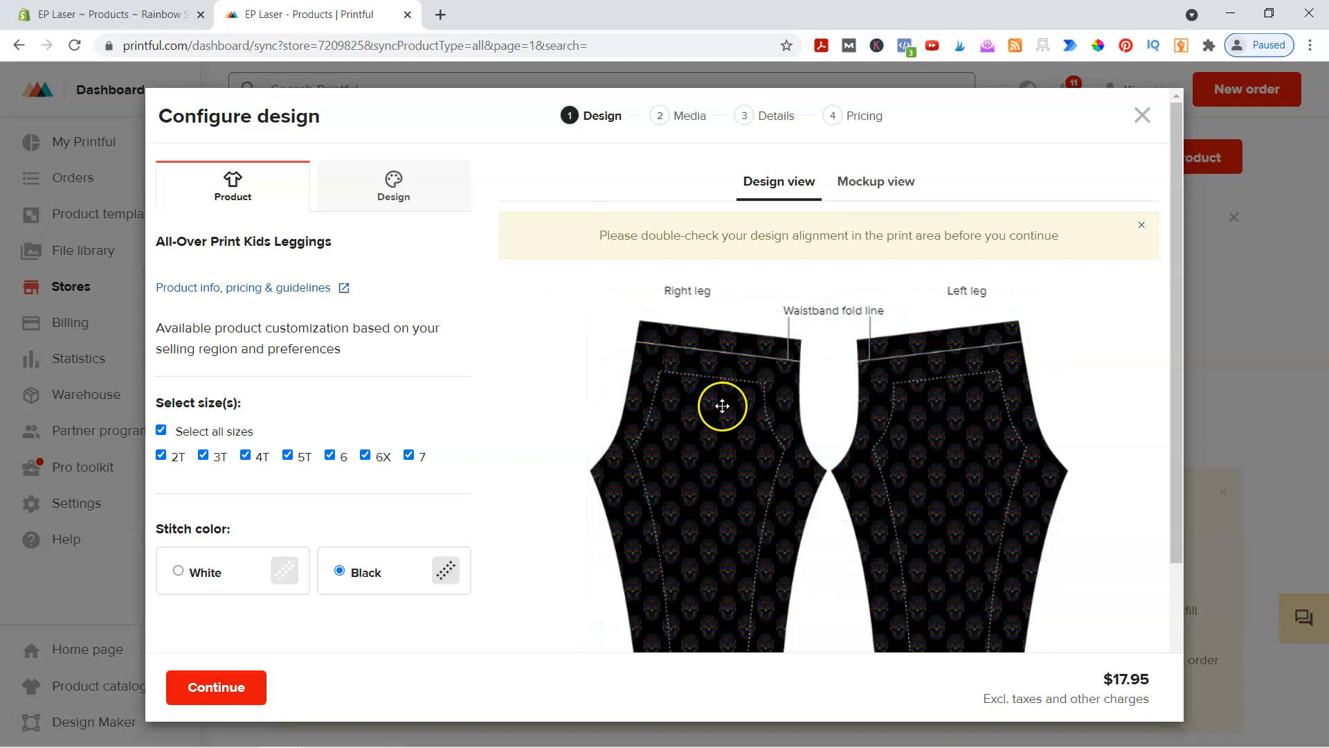
{"action": "scroll", "coordinate": [733, 481], "scroll_direction": "down", "scroll_amount": 3}
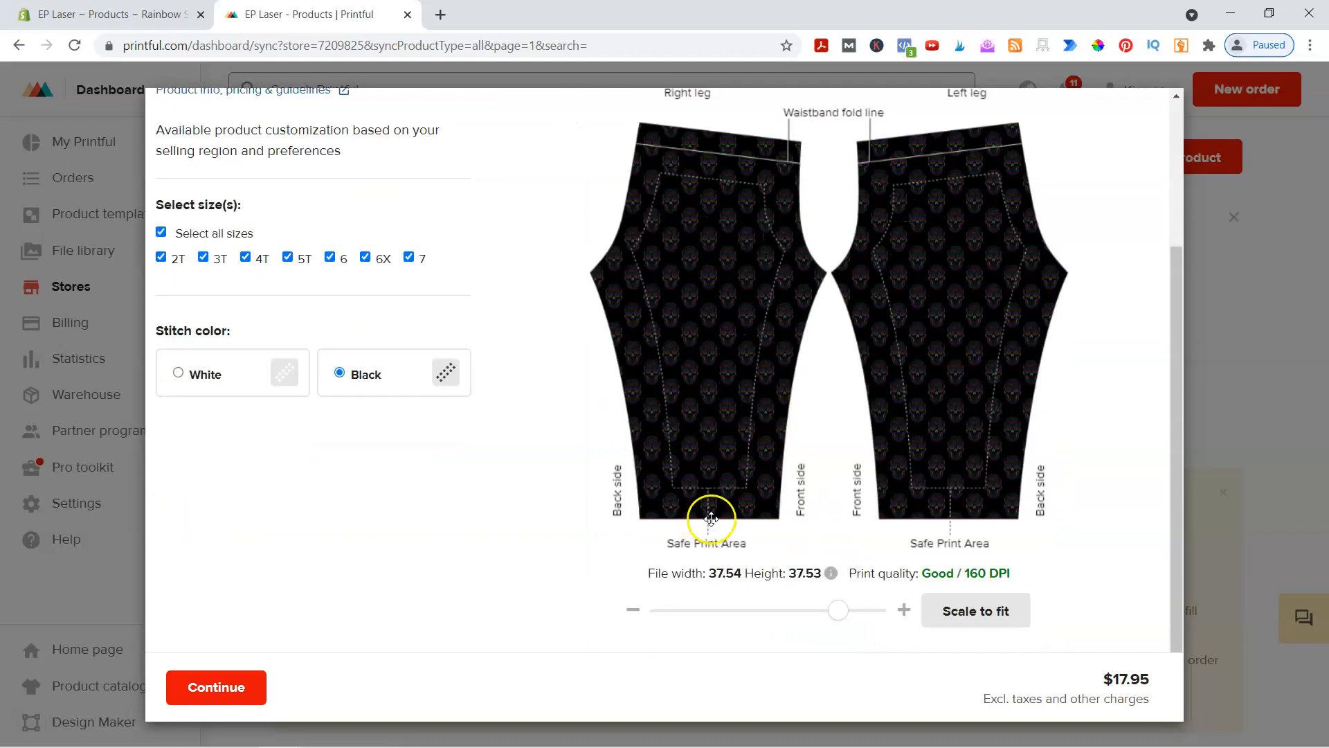
{"action": "scroll", "coordinate": [706, 510], "scroll_direction": "up", "scroll_amount": 2}
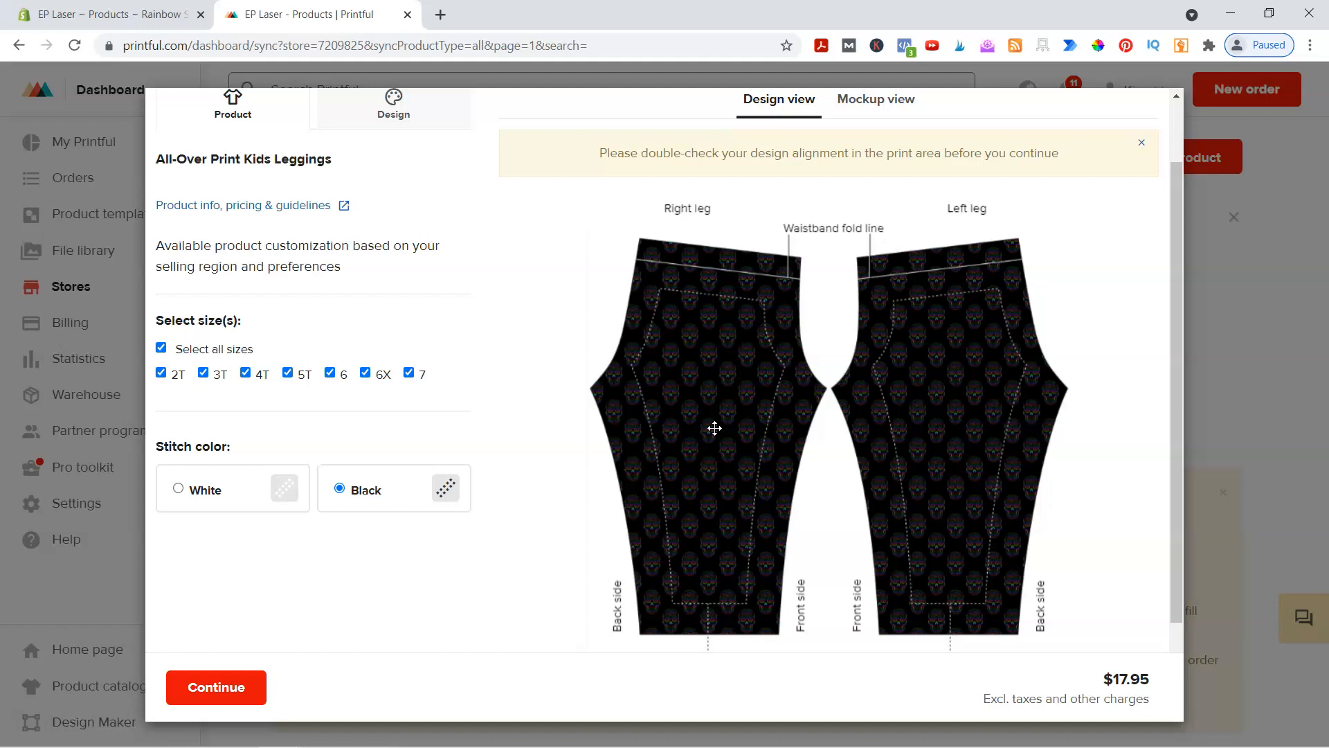
{"action": "scroll", "coordinate": [714, 428], "scroll_direction": "up", "scroll_amount": 2}
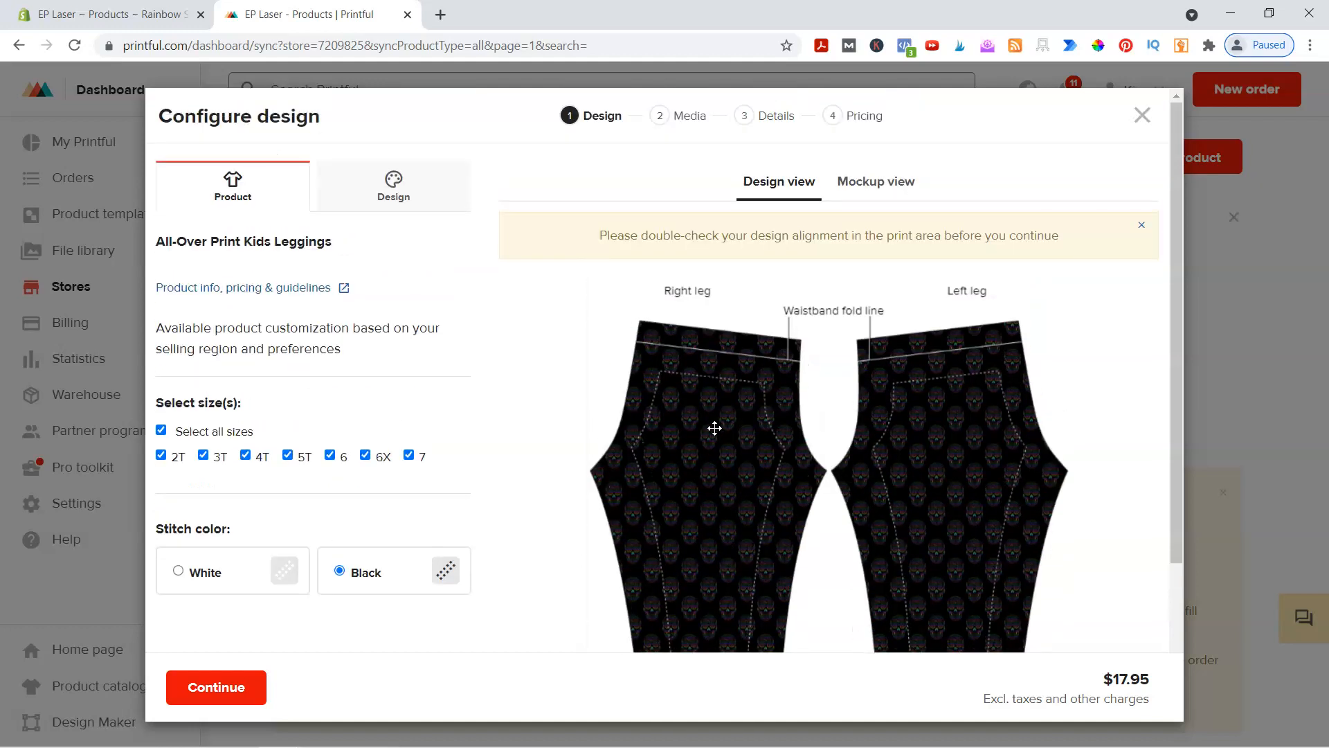
{"action": "left_click", "coordinate": [1138, 111]}
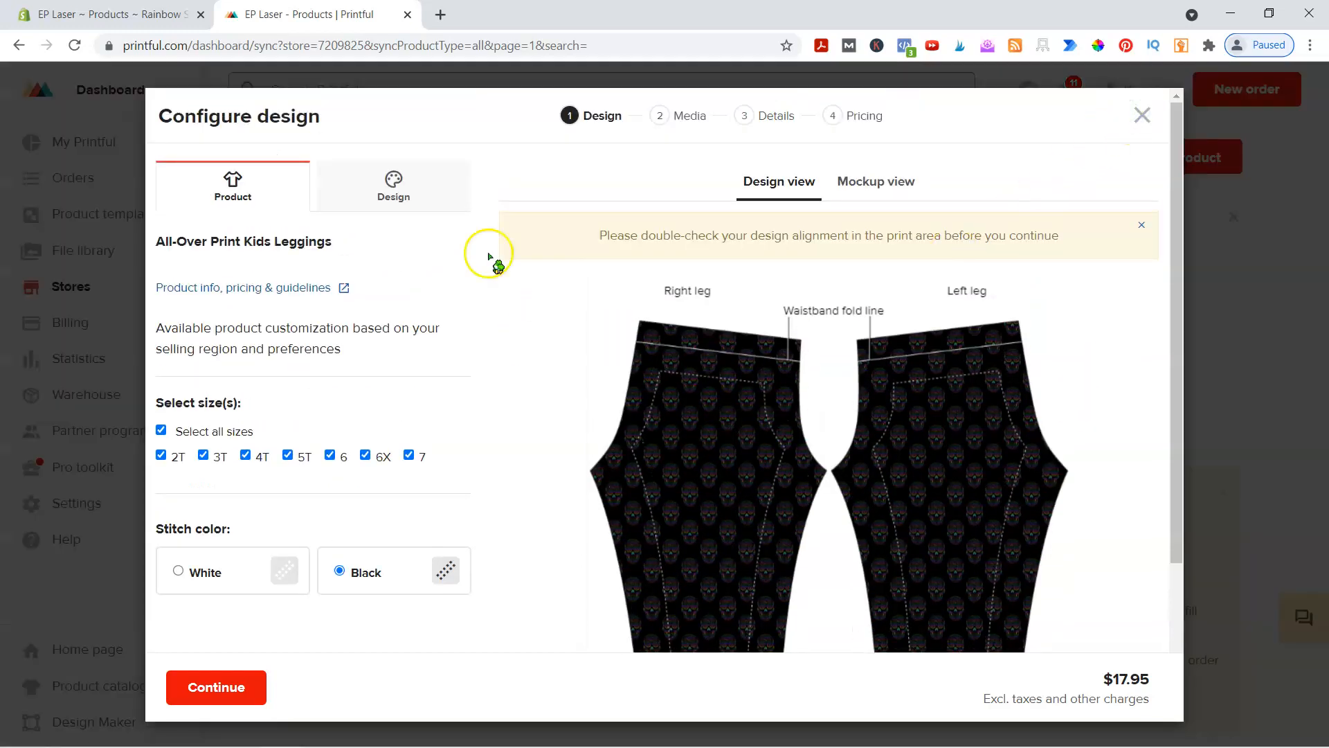
{"action": "left_click", "coordinate": [543, 233]}
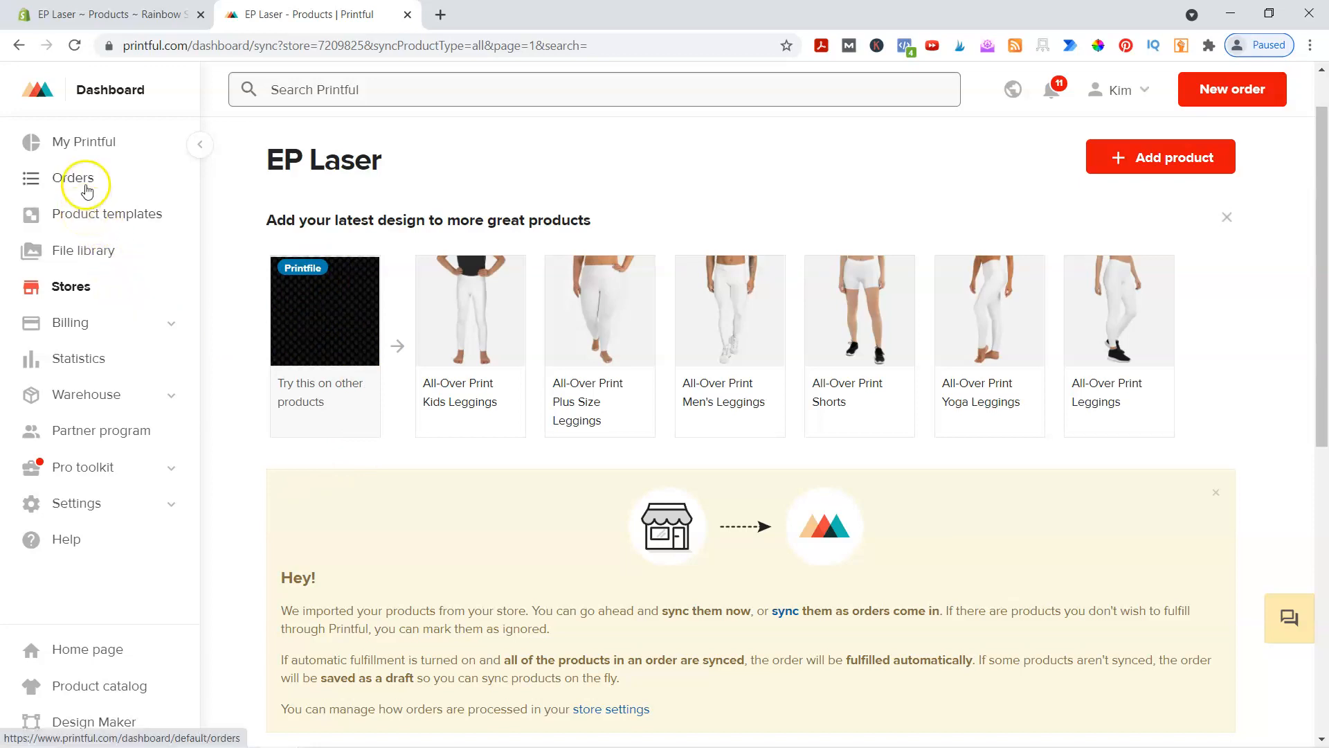
Return to the list of stores and start adding a new product to the EP Laser Shopify store.
{"action": "left_click", "coordinate": [66, 286]}
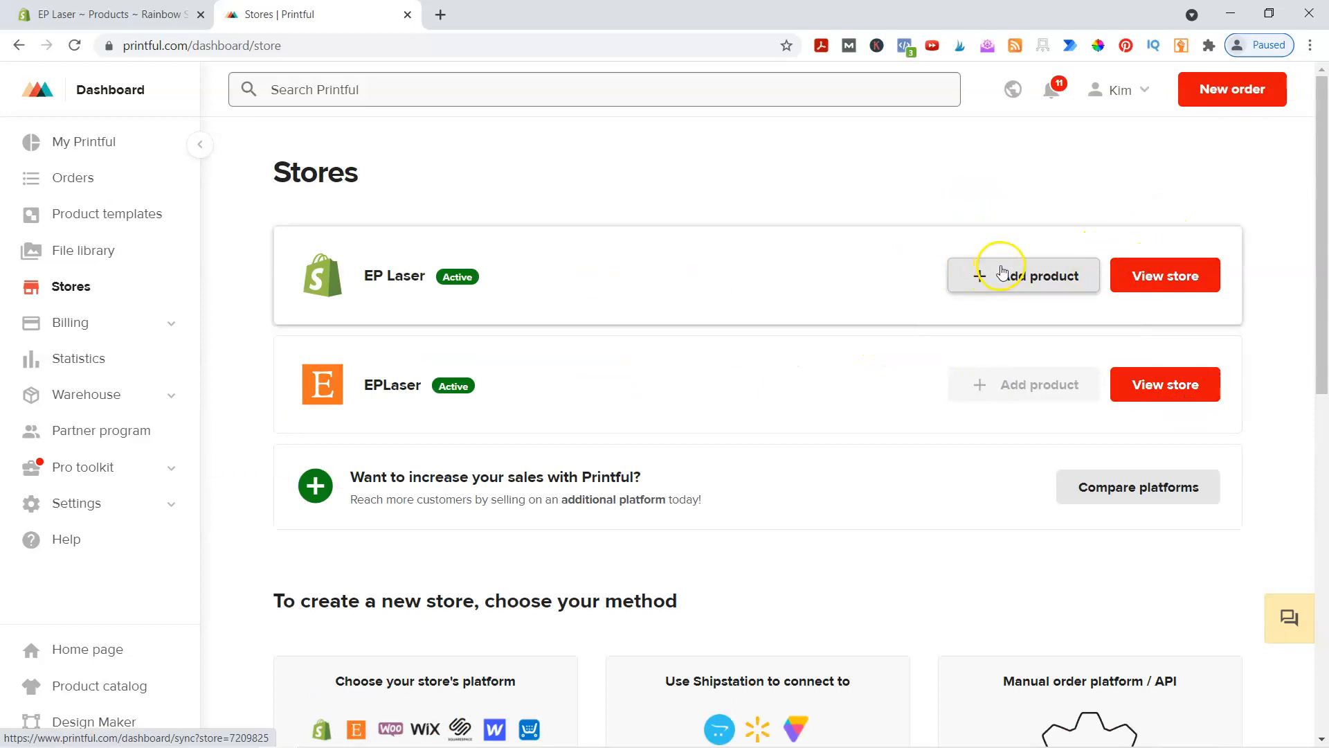
{"action": "left_click", "coordinate": [1002, 270]}
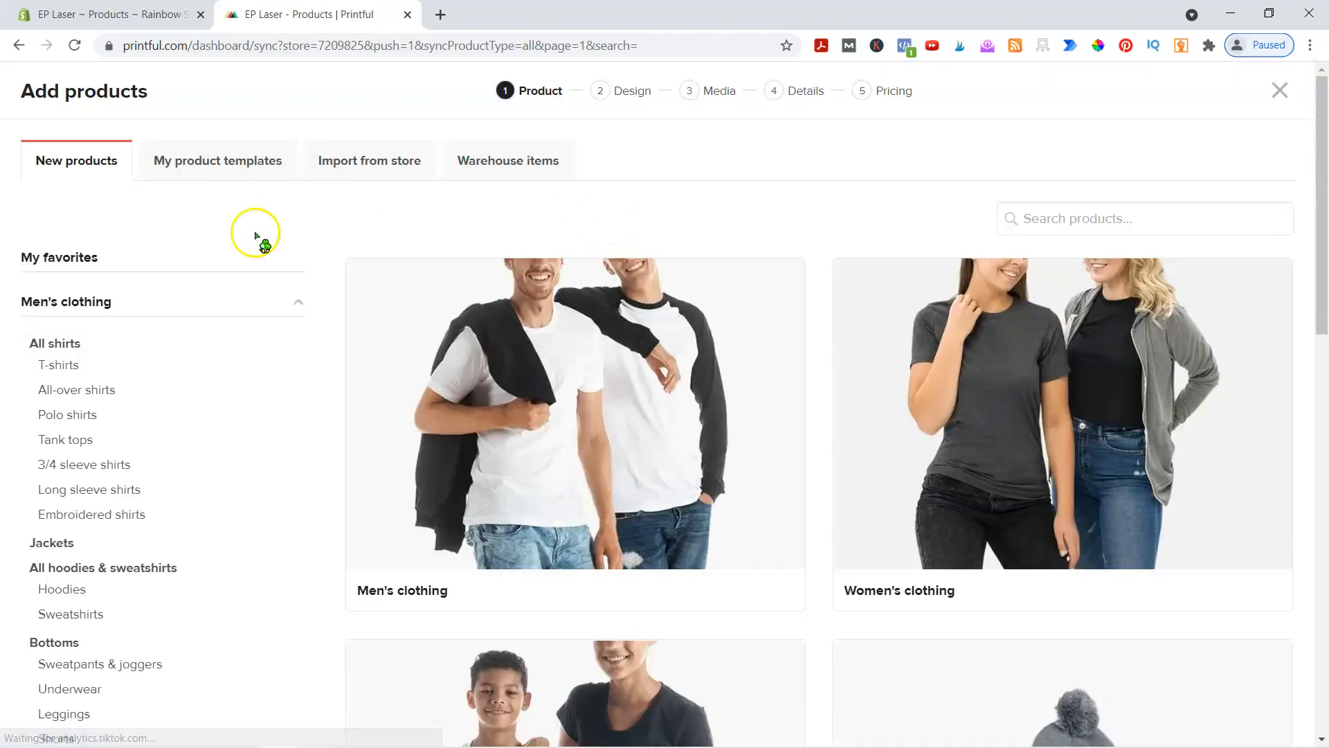
{"action": "scroll", "coordinate": [150, 450], "scroll_direction": "down", "scroll_amount": 2}
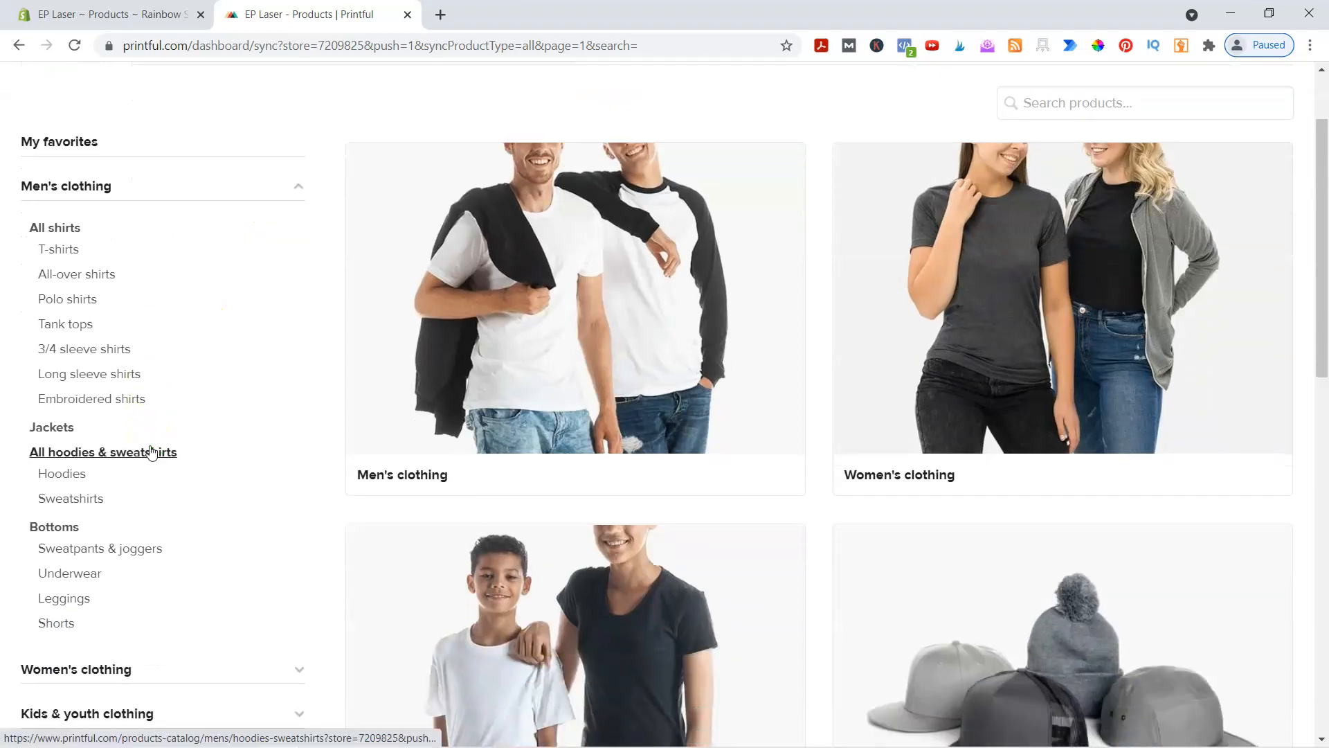
Switch to the "Printful All-Over Design Sizes" spreadsheet in Google Sheets and examine the file sizes listed for the products.
{"action": "left_click_drag", "start_coordinate": [1328, 14], "coordinate": [627, 60]}
{"action": "left_click", "coordinate": [1141, 52]}
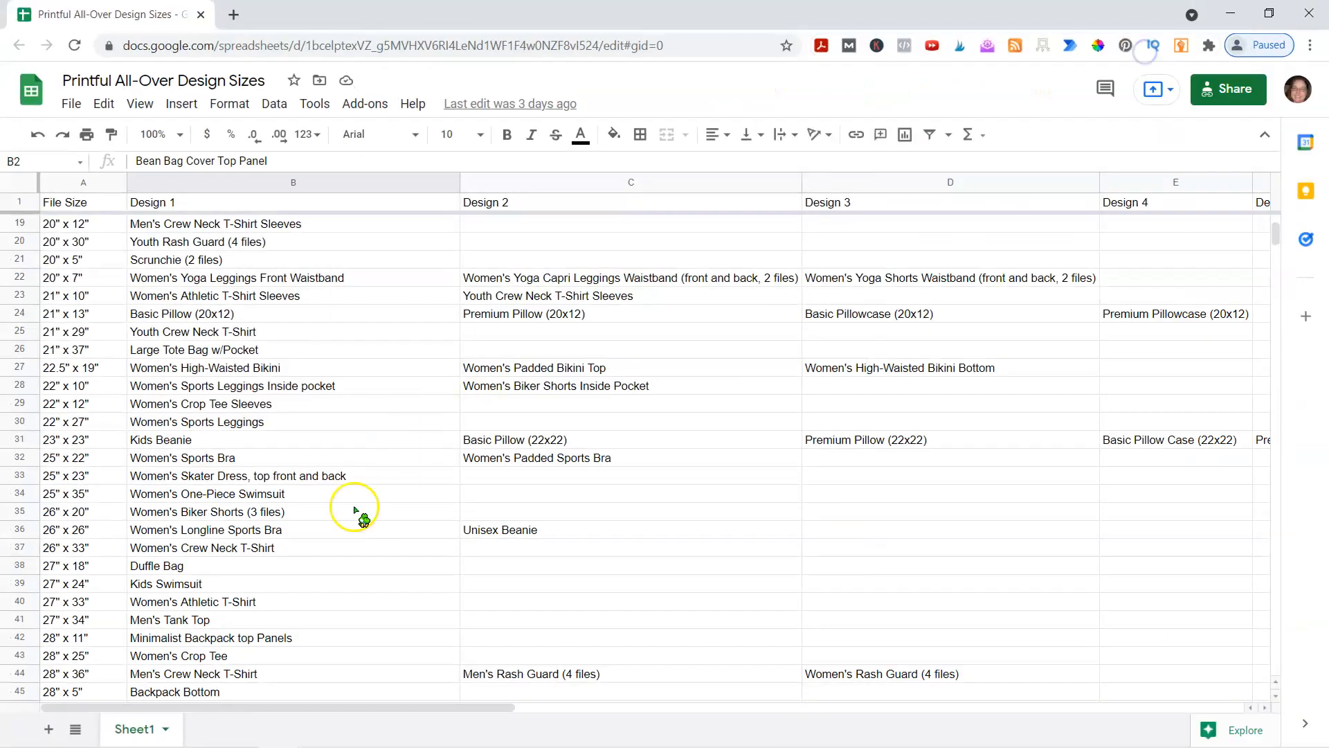
{"action": "scroll", "coordinate": [356, 511], "scroll_direction": "down", "scroll_amount": 14}
{"action": "scroll", "coordinate": [356, 511], "scroll_direction": "up", "scroll_amount": 4}
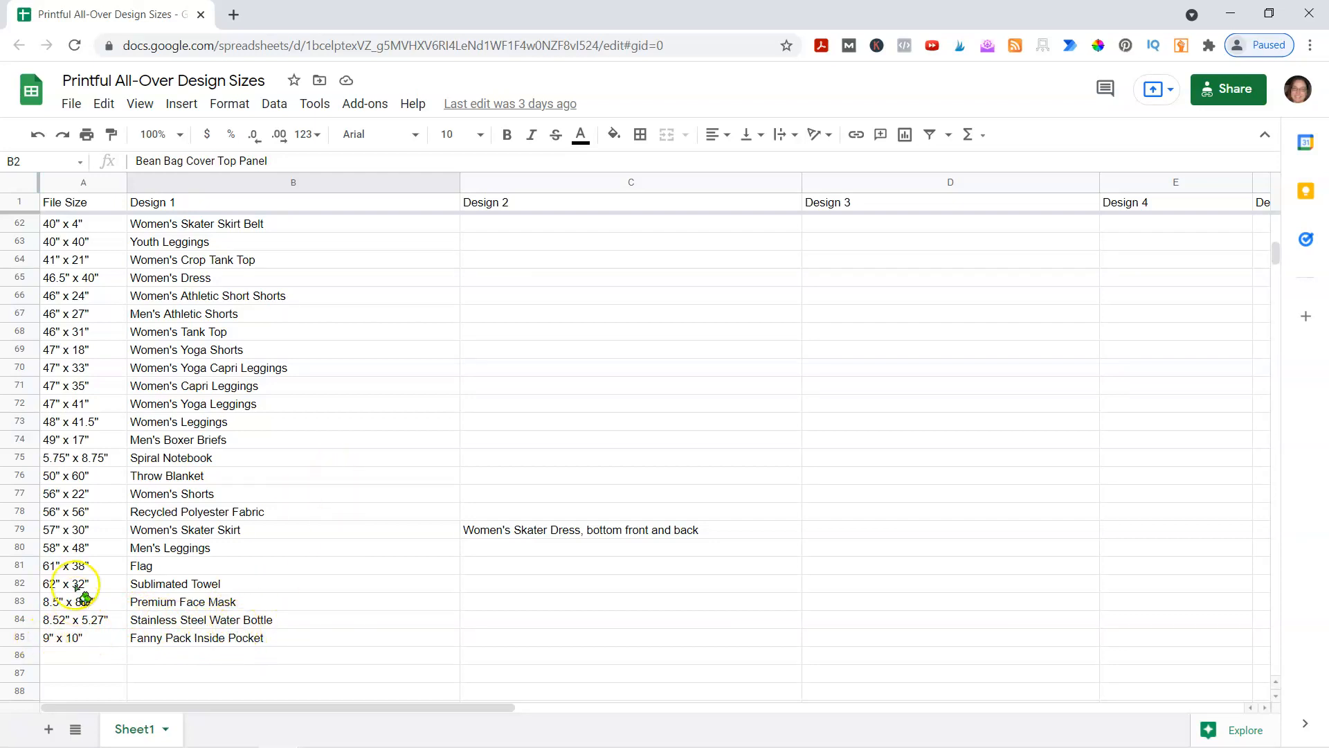
{"action": "scroll", "coordinate": [80, 497], "scroll_direction": "up", "scroll_amount": 7}
{"action": "scroll", "coordinate": [79, 497], "scroll_direction": "up", "scroll_amount": 11}
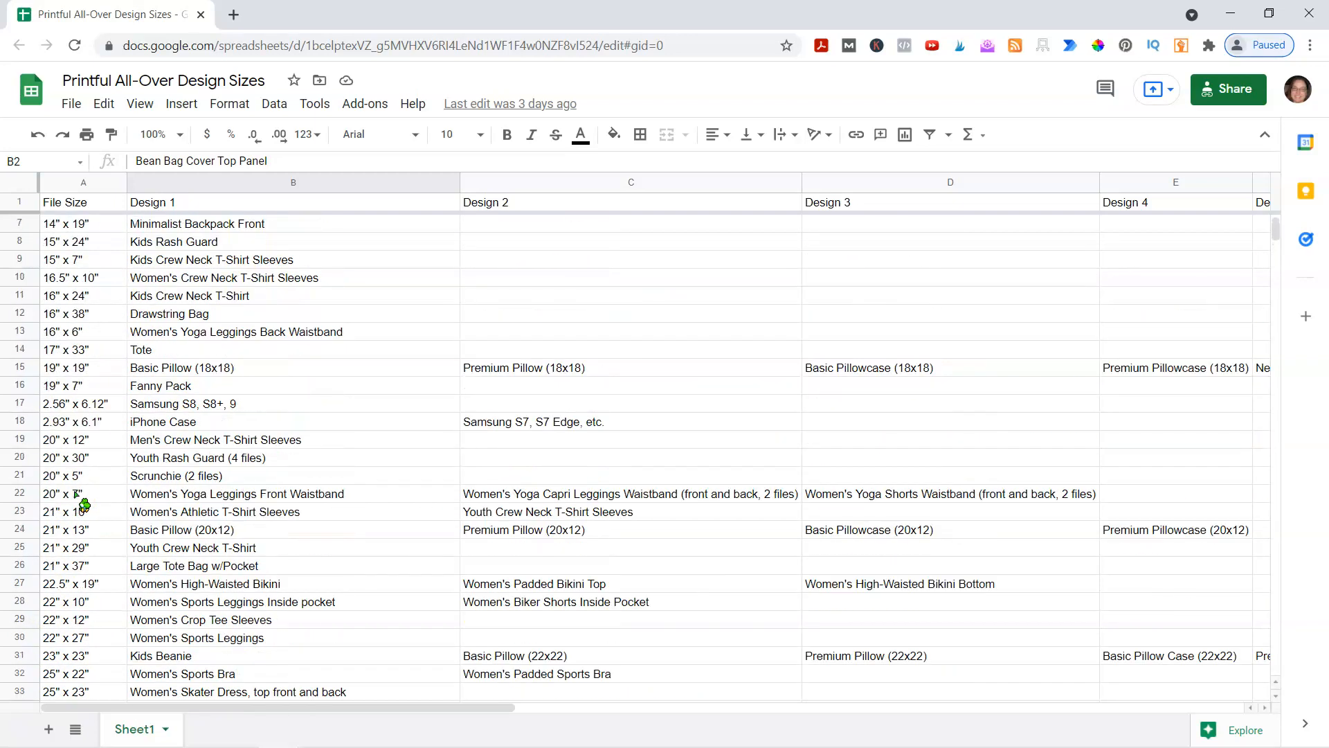
{"action": "scroll", "coordinate": [83, 504], "scroll_direction": "up", "scroll_amount": 2}
{"action": "scroll", "coordinate": [97, 273], "scroll_direction": "down", "scroll_amount": 2}
{"action": "scroll", "coordinate": [97, 273], "scroll_direction": "up", "scroll_amount": 2}
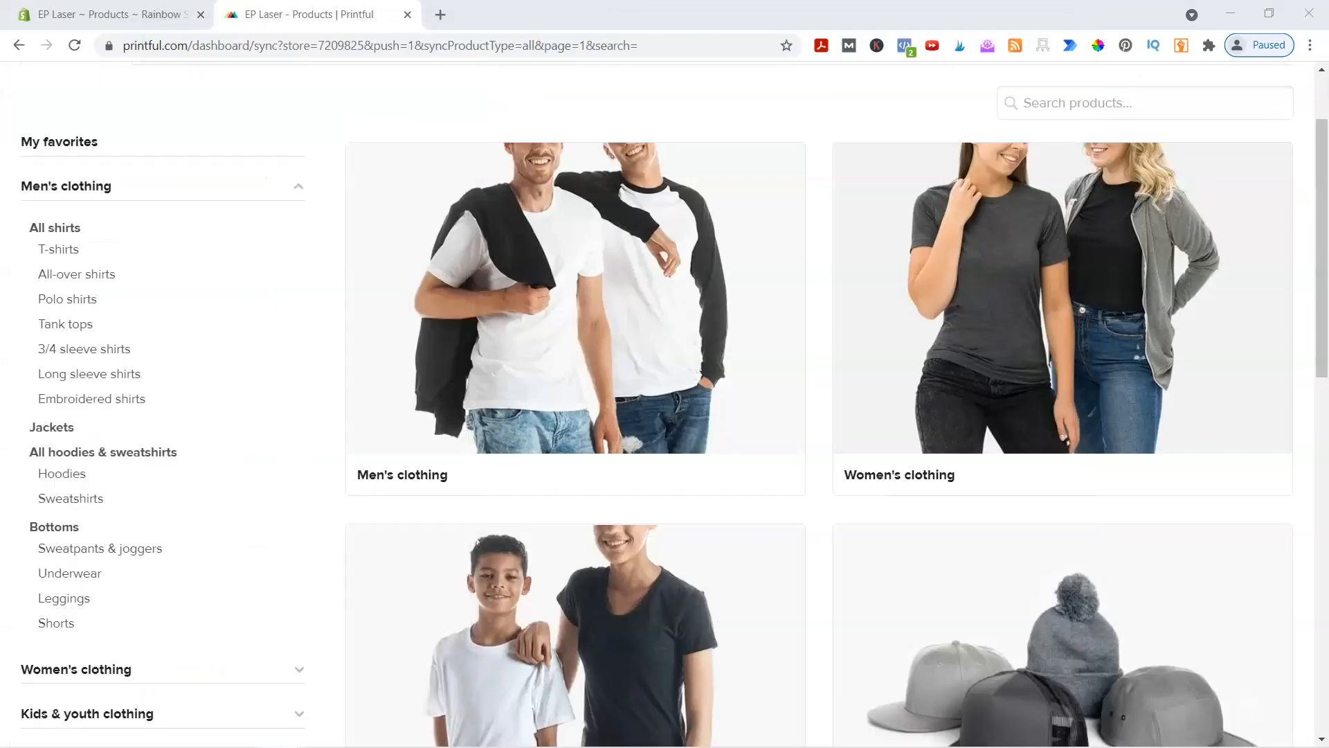
Switch back to Printful and open the Samsung Case from the phone case accessories for design configuration.
{"action": "scroll", "coordinate": [222, 439], "scroll_direction": "down", "scroll_amount": 6}
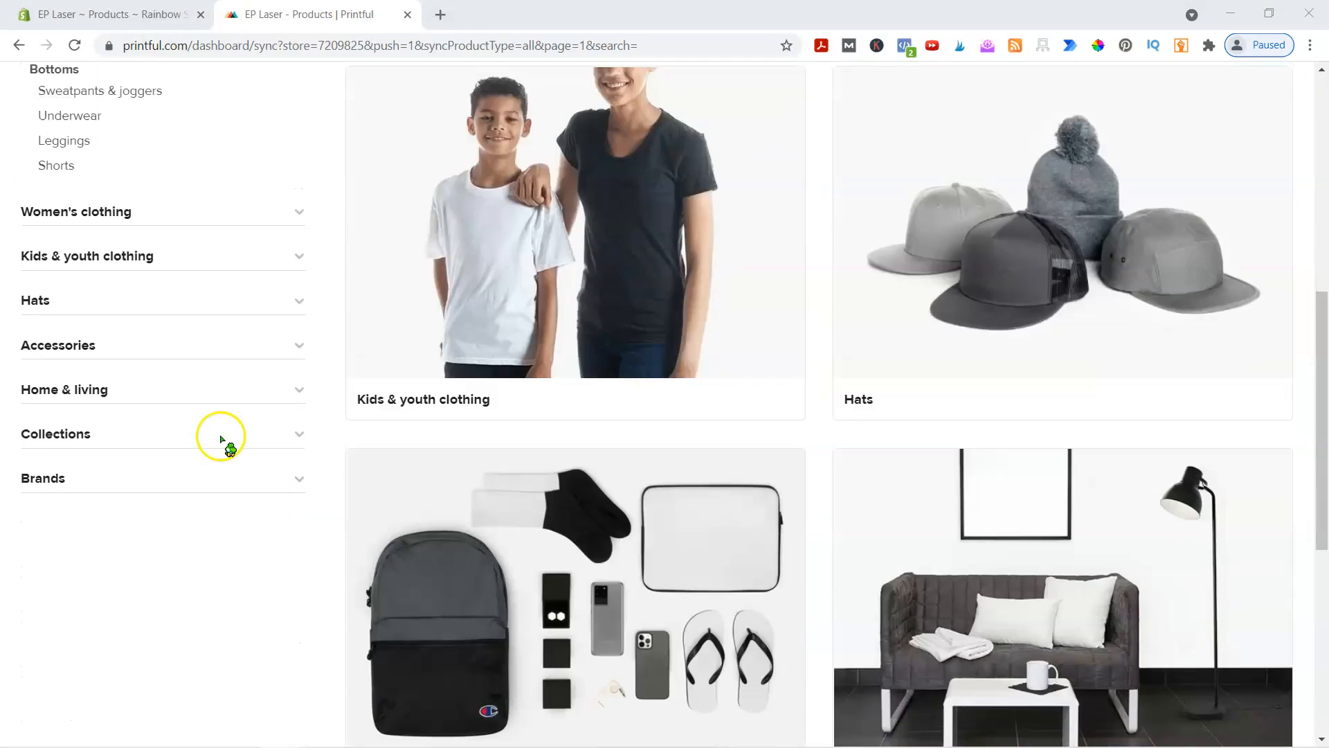
{"action": "scroll", "coordinate": [62, 341], "scroll_direction": "down", "scroll_amount": 4}
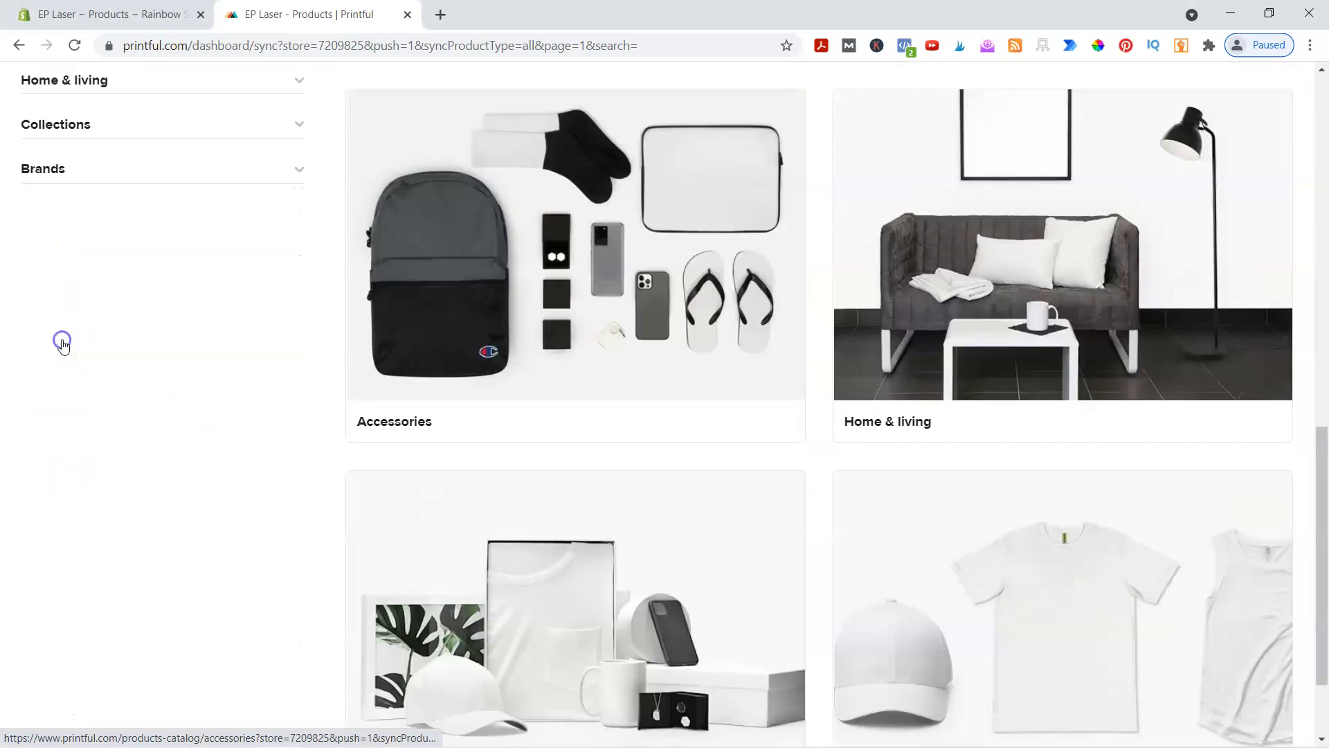
{"action": "scroll", "coordinate": [90, 346], "scroll_direction": "up", "scroll_amount": 8}
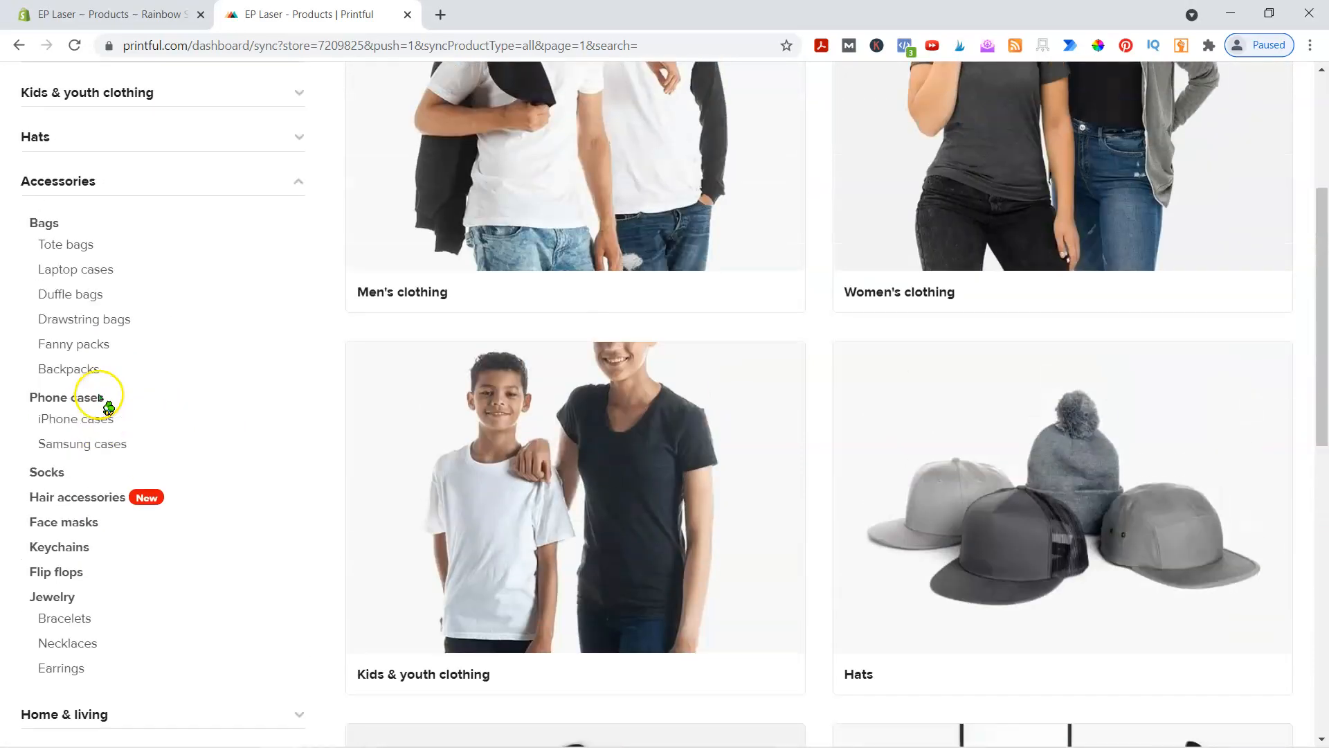
{"action": "left_click", "coordinate": [67, 444]}
{"action": "scroll", "coordinate": [298, 423], "scroll_direction": "down", "scroll_amount": 3}
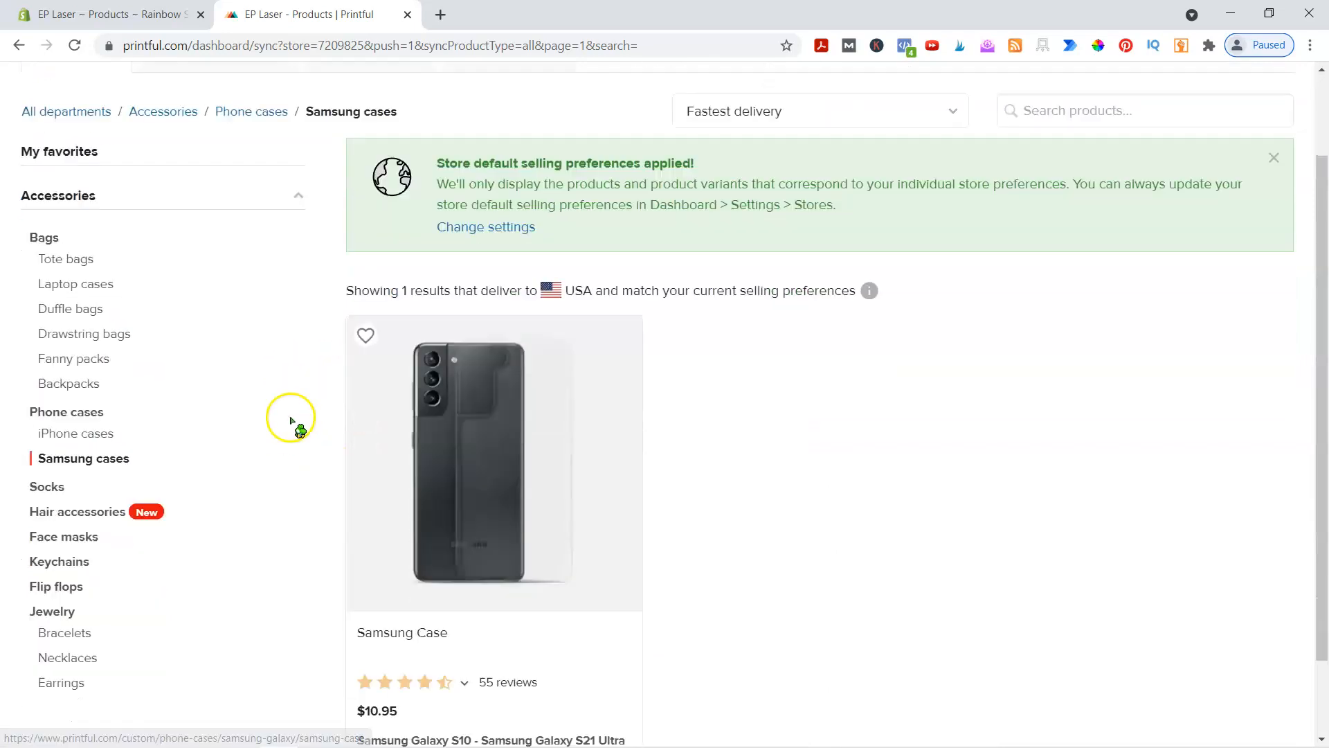
{"action": "left_click", "coordinate": [495, 505]}
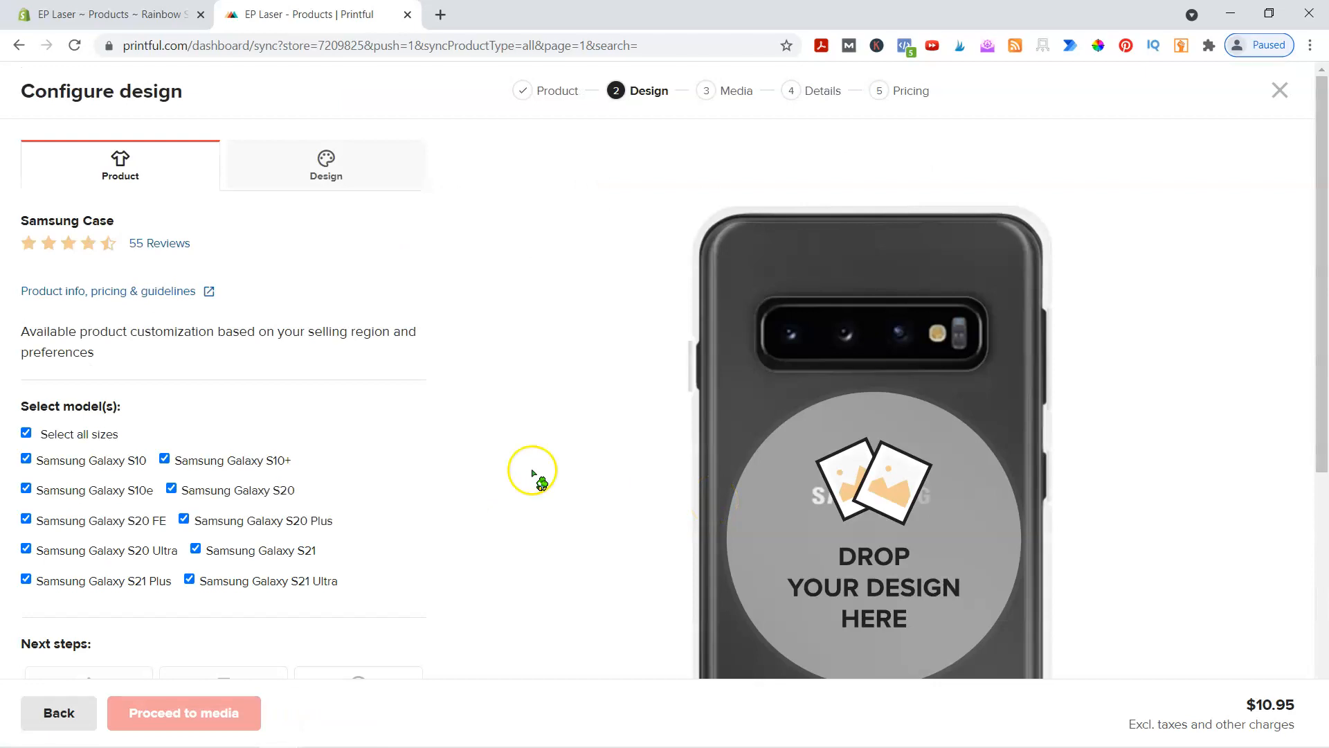
{"action": "scroll", "coordinate": [413, 424], "scroll_direction": "down", "scroll_amount": 3}
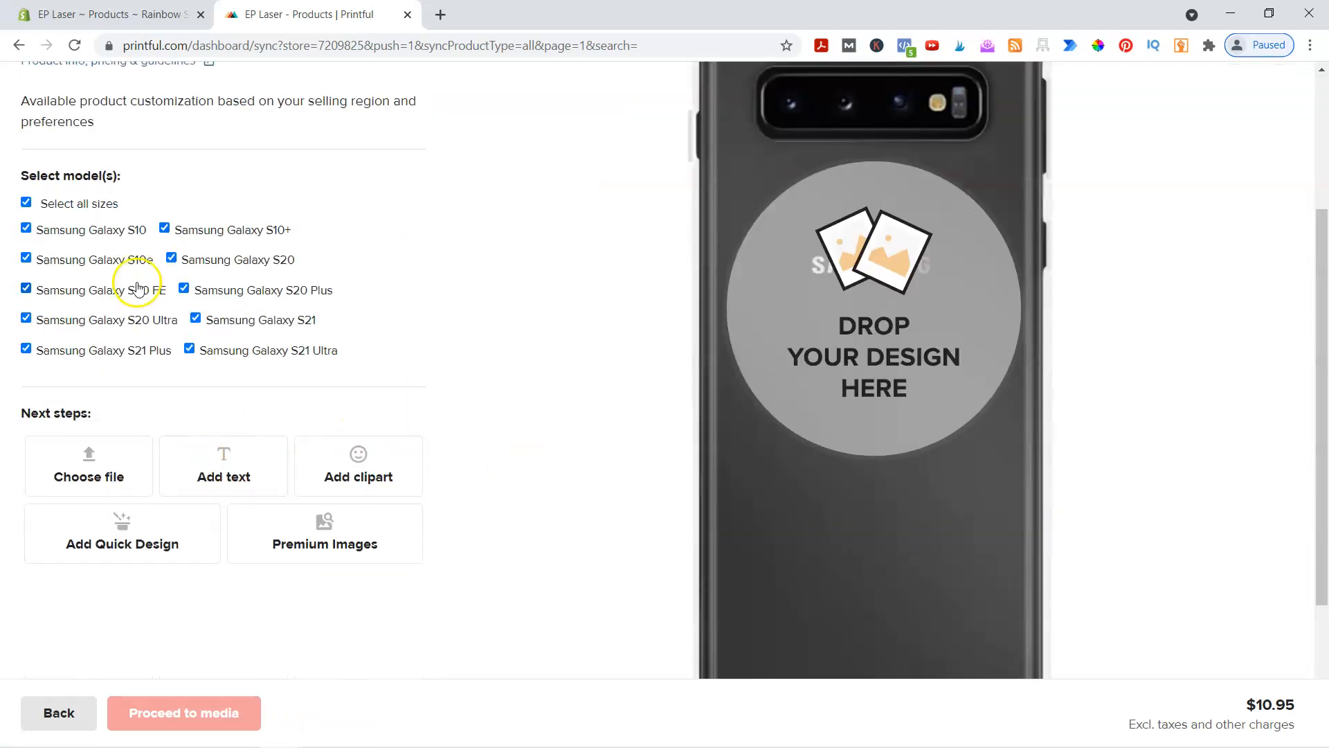
Upload the "Printful 2.56in x 6.12in x 150dpi rainbowskull" image to the store's file library for the Samsung case.
{"action": "left_click", "coordinate": [86, 478]}
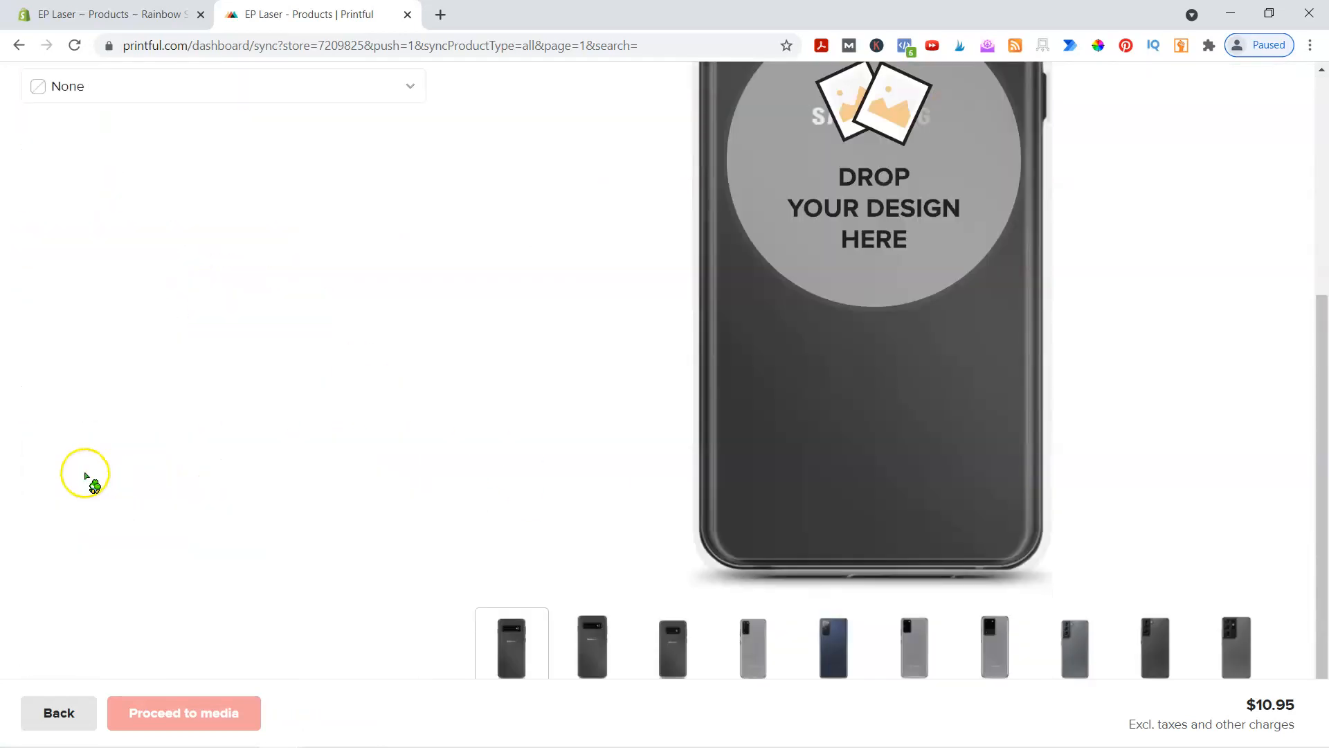
{"action": "scroll", "coordinate": [436, 485], "scroll_direction": "down", "scroll_amount": 3}
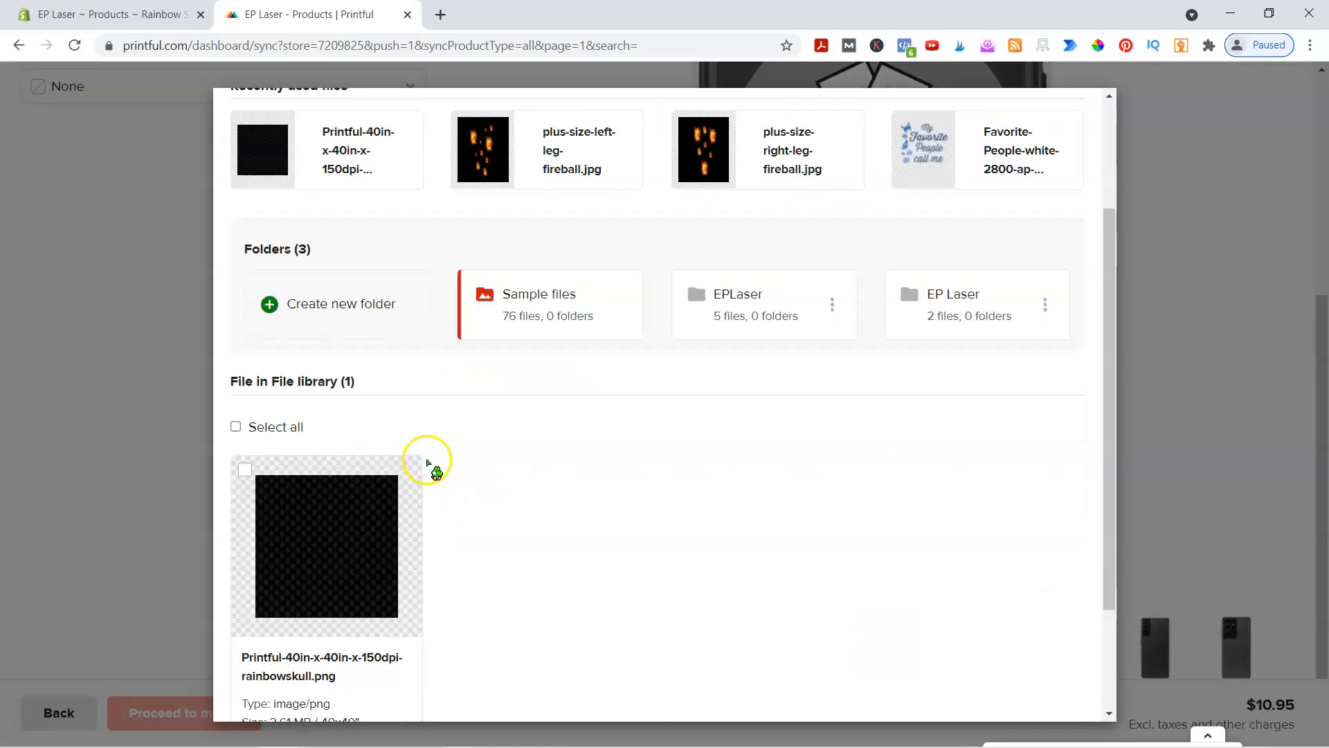
{"action": "scroll", "coordinate": [623, 457], "scroll_direction": "up", "scroll_amount": 3}
{"action": "left_click", "coordinate": [909, 199]}
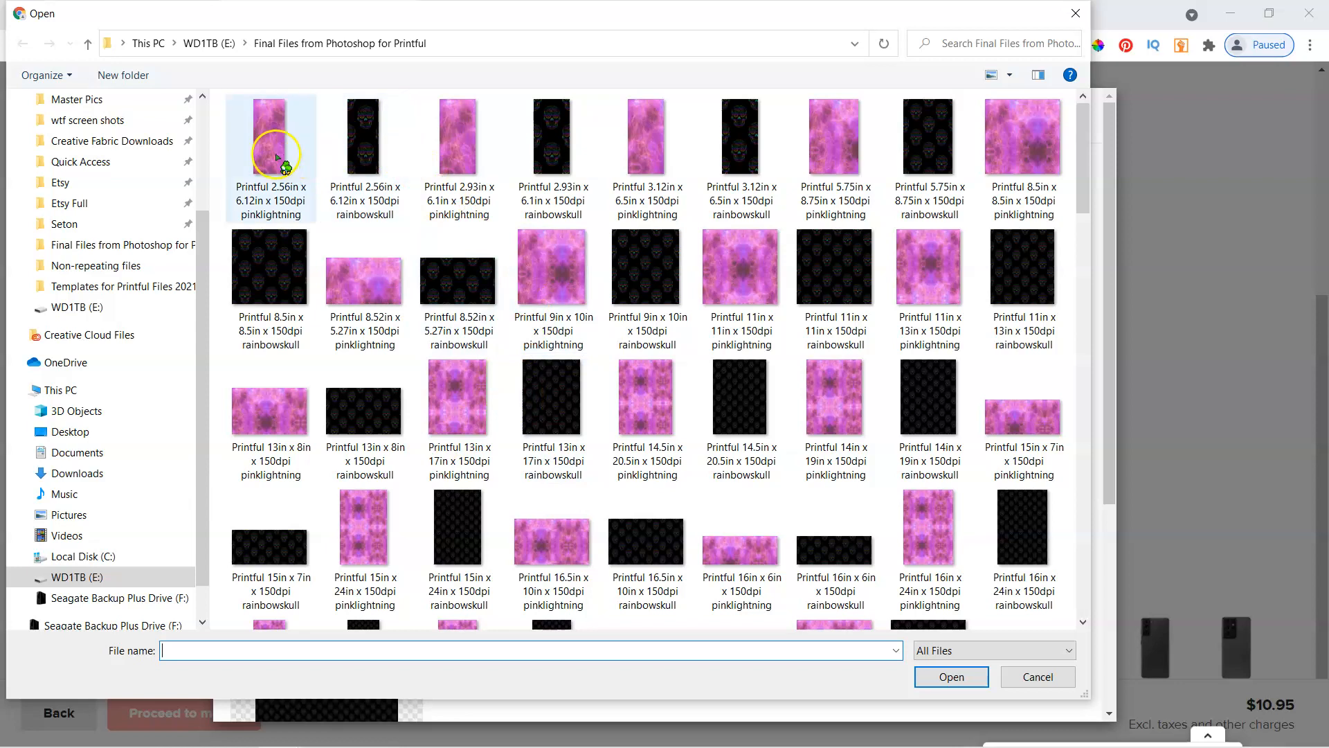
{"action": "double_click", "coordinate": [367, 135]}
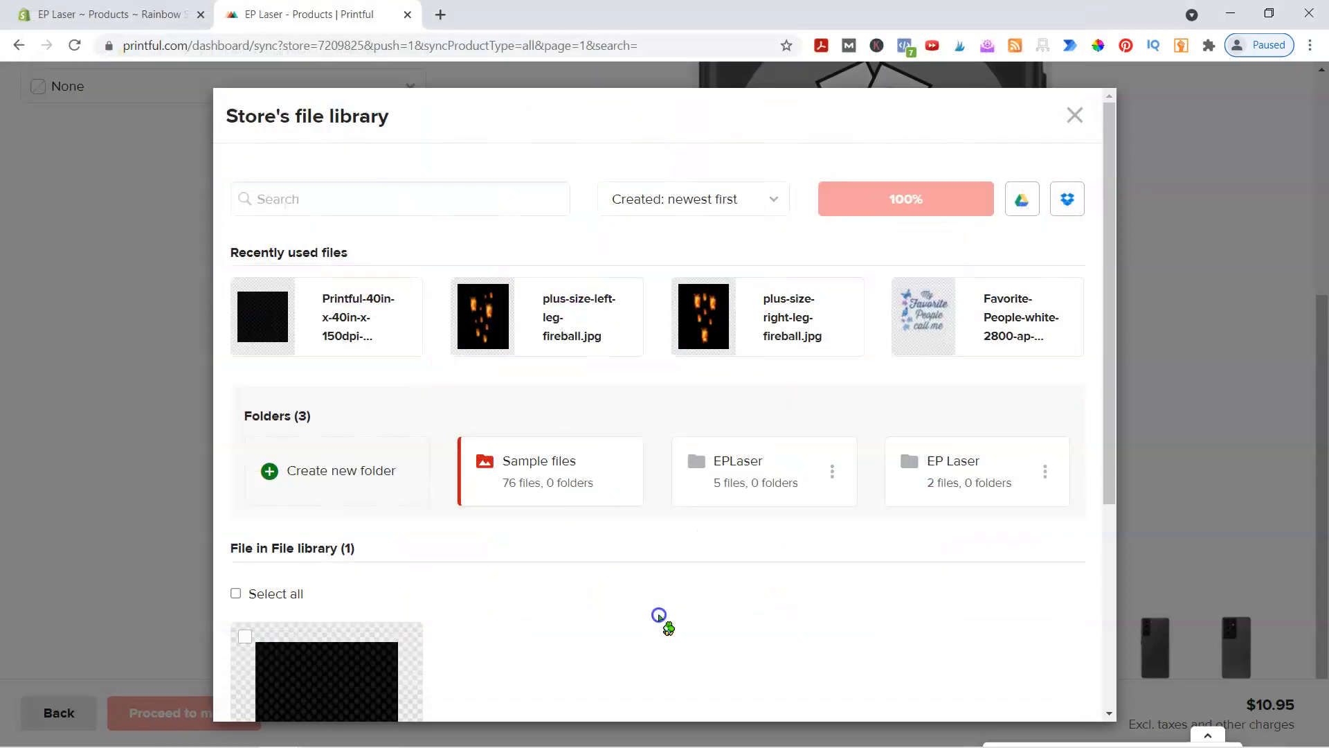
Try the 2.56in x 6.12in rainbow skull file on the Samsung case to check its fit, and leave without saving.
{"action": "scroll", "coordinate": [786, 451], "scroll_direction": "down", "scroll_amount": 3}
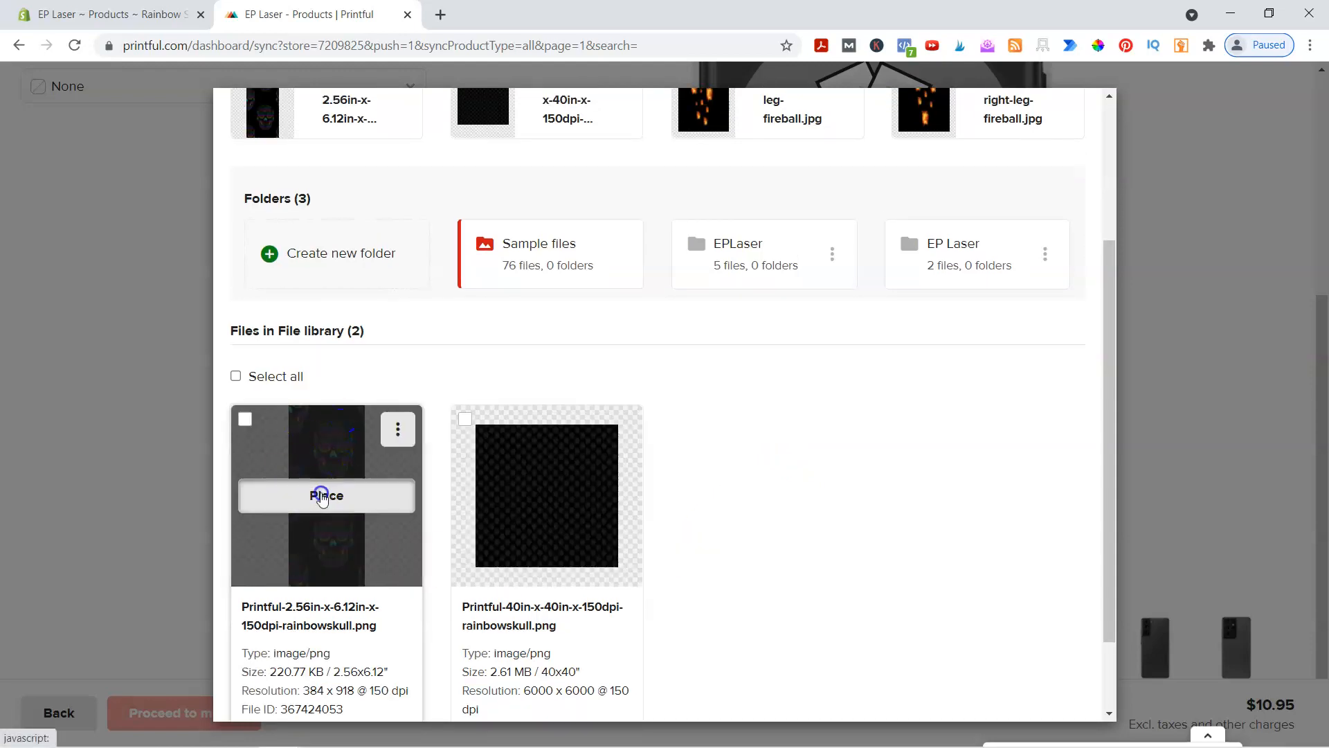
{"action": "left_click", "coordinate": [322, 497]}
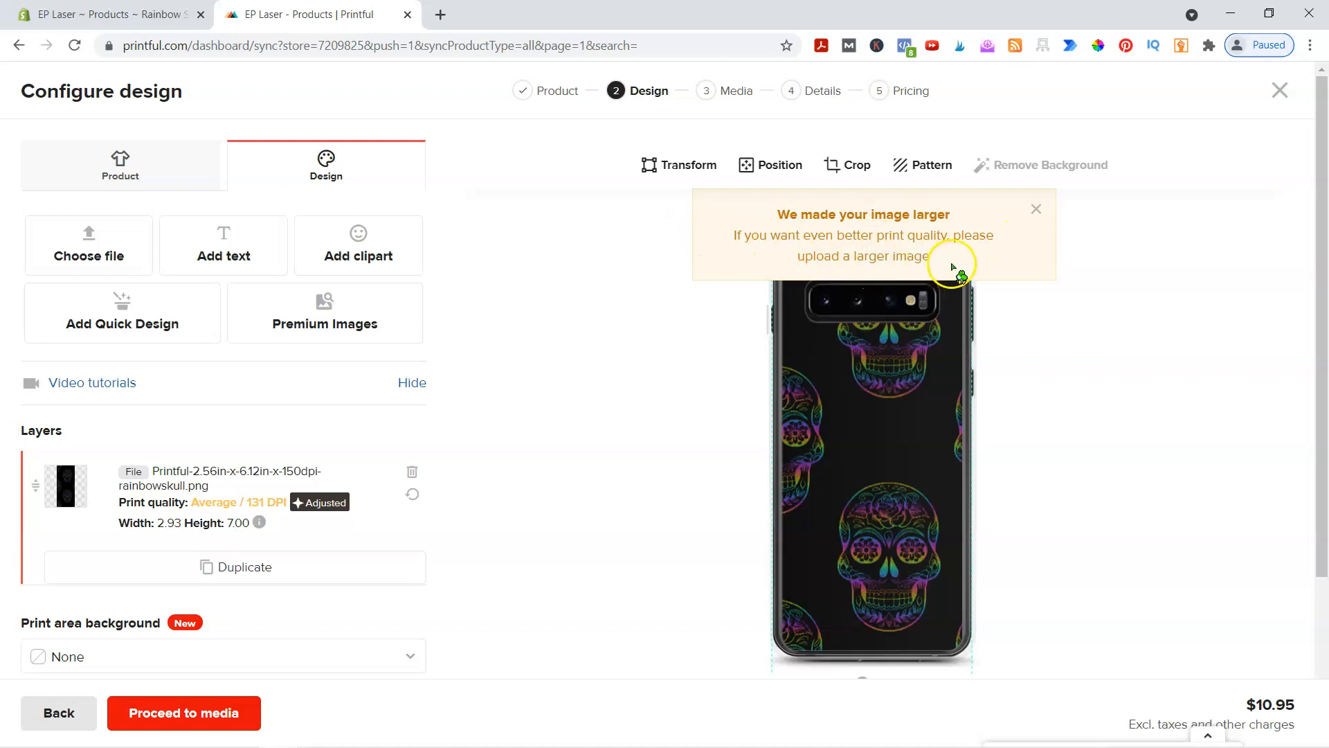
{"action": "left_click", "coordinate": [1036, 205]}
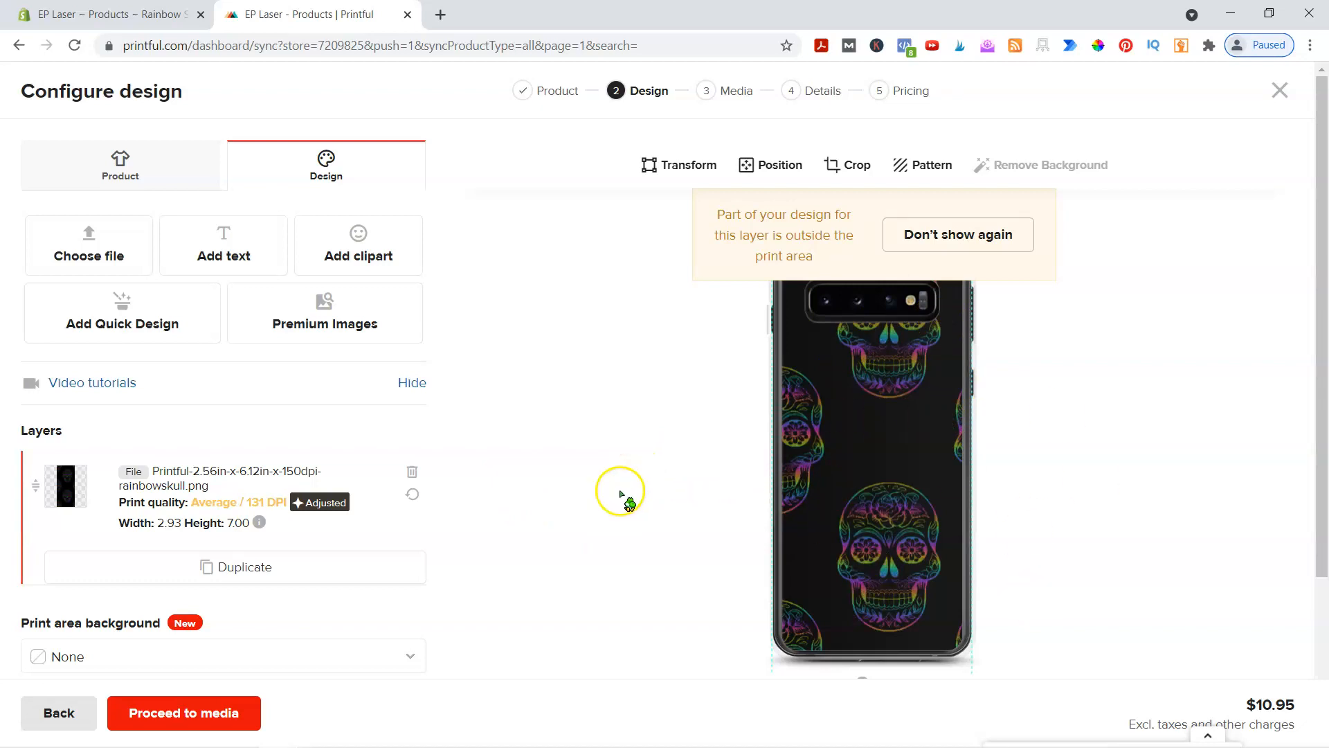
{"action": "left_click", "coordinate": [77, 712]}
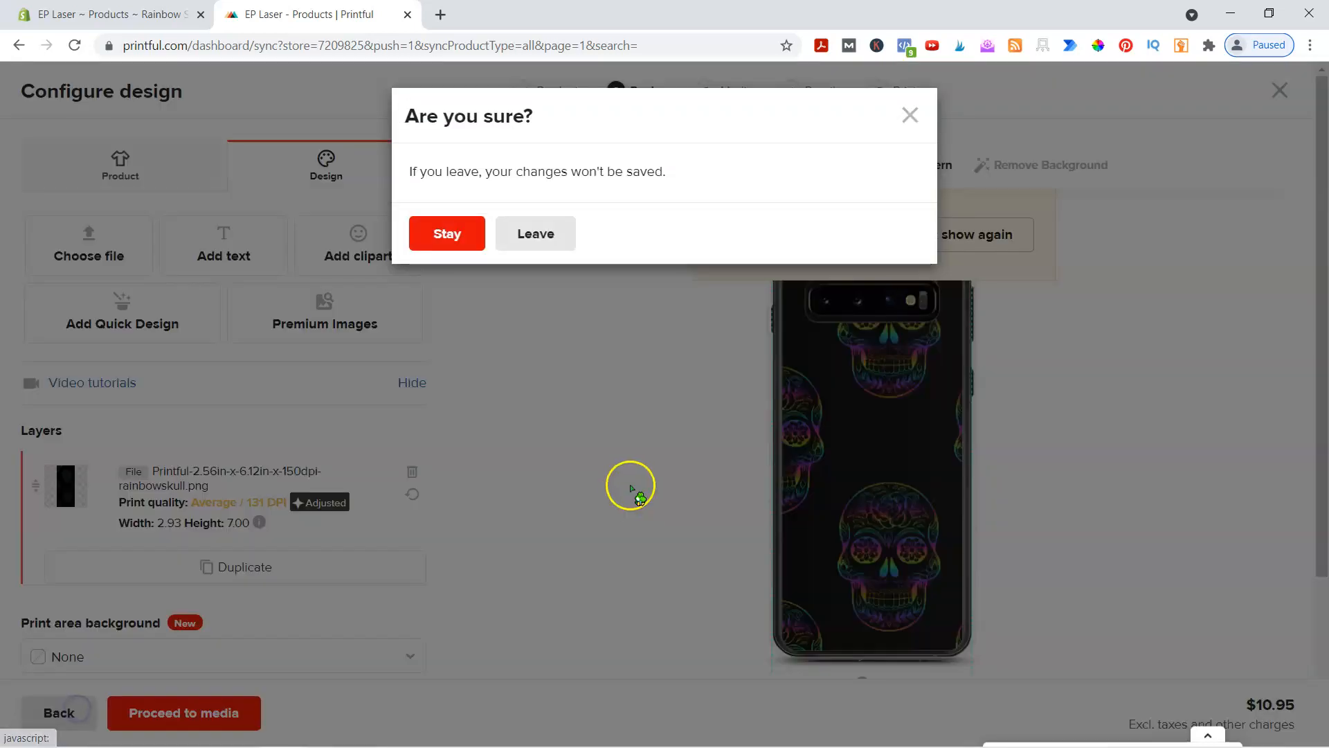
{"action": "left_click", "coordinate": [544, 232]}
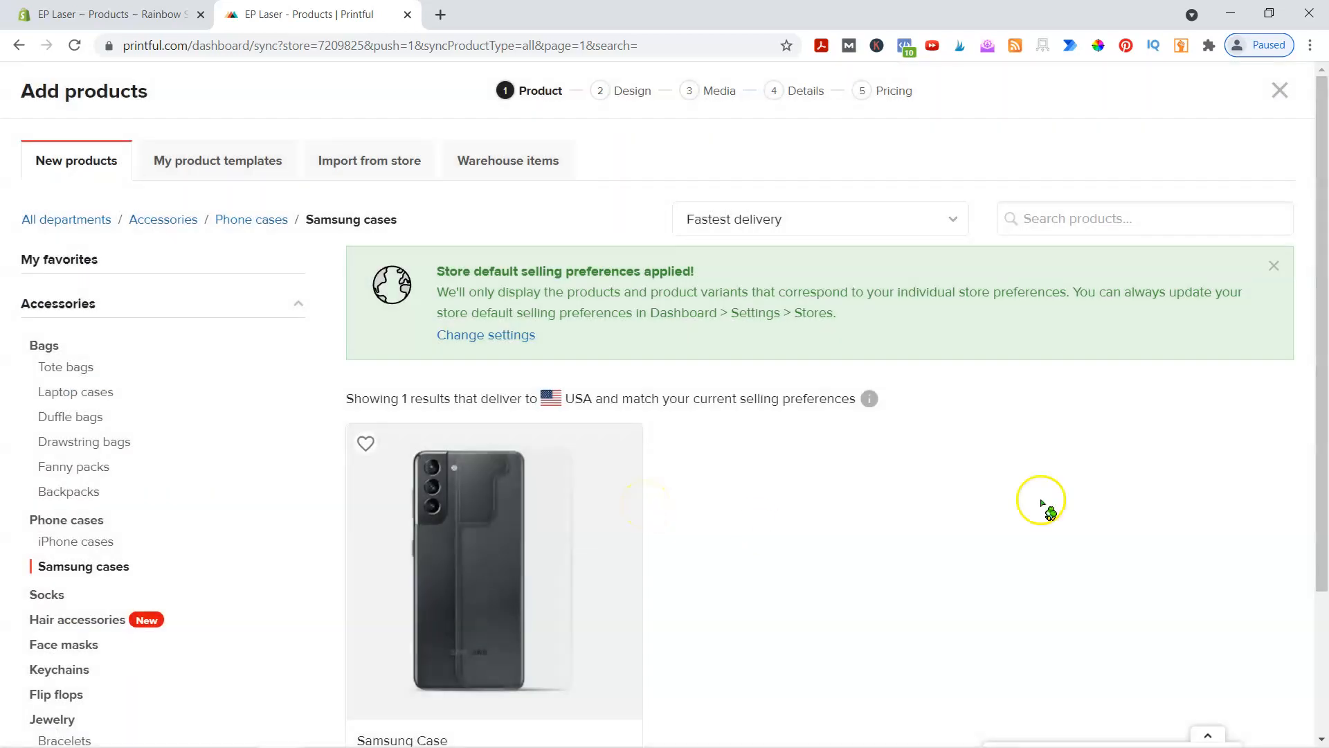
{"action": "scroll", "coordinate": [897, 509], "scroll_direction": "down", "scroll_amount": 3}
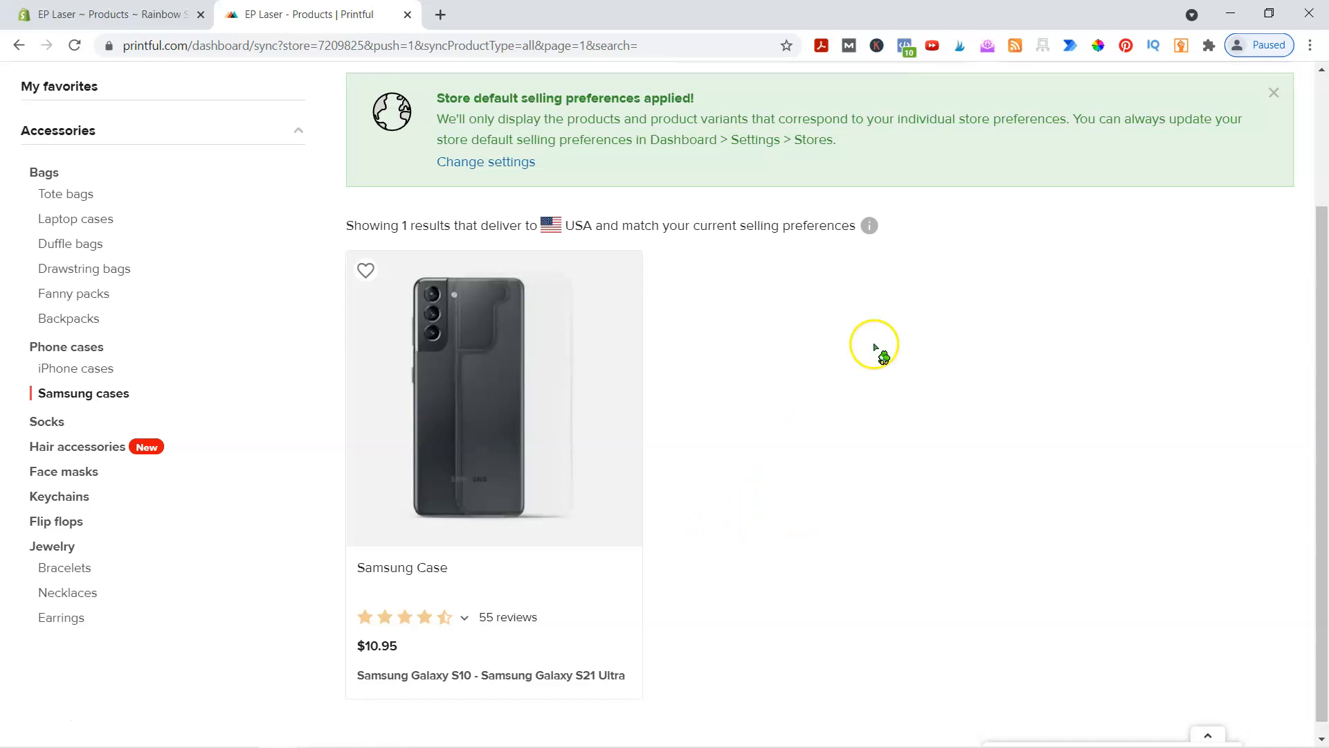
{"action": "scroll", "coordinate": [887, 513], "scroll_direction": "up", "scroll_amount": 3}
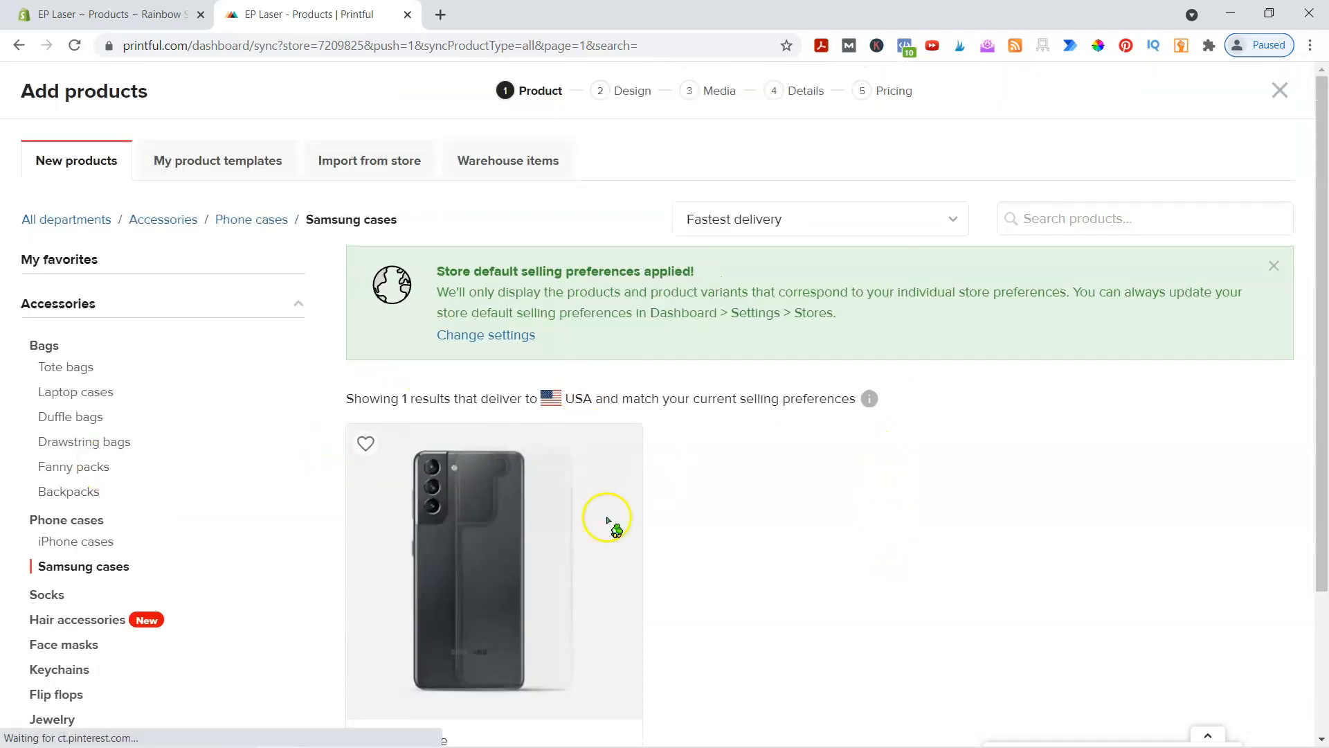
{"action": "scroll", "coordinate": [840, 557], "scroll_direction": "down", "scroll_amount": 3}
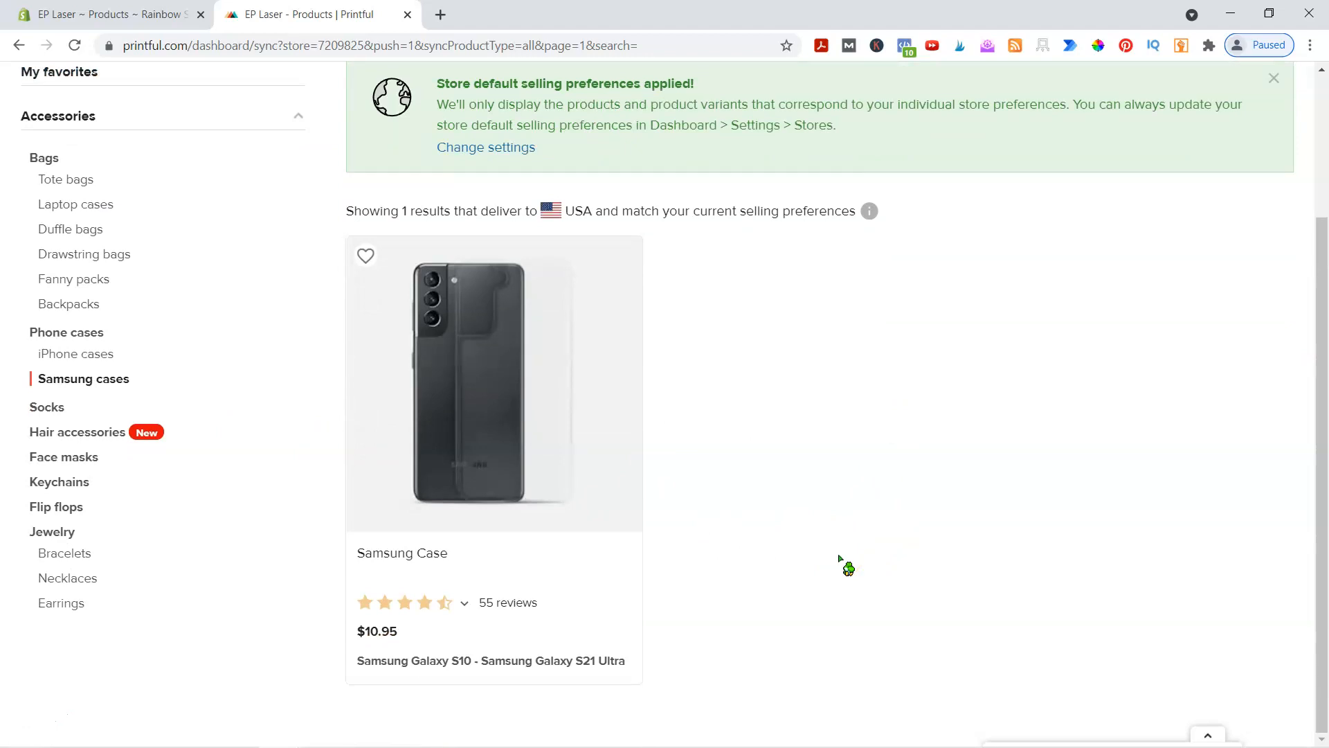
{"action": "scroll", "coordinate": [859, 564], "scroll_direction": "up", "scroll_amount": 3}
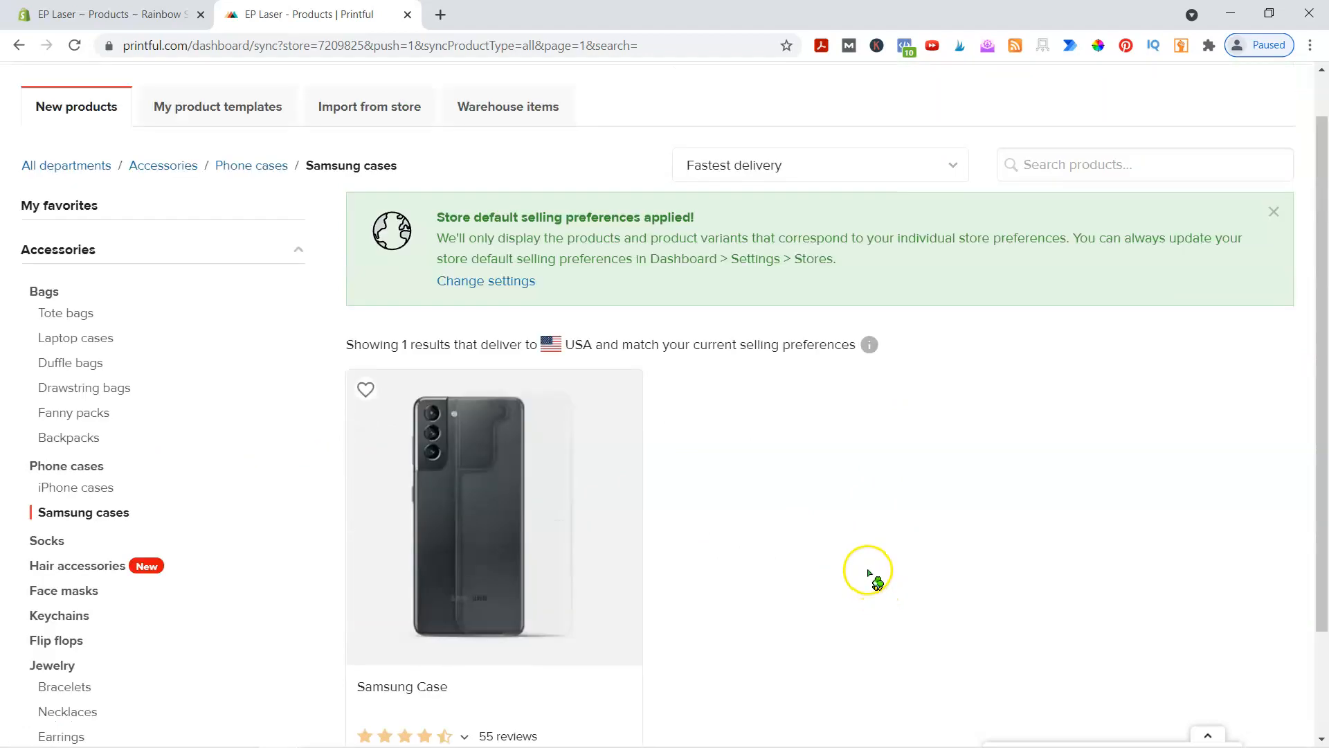
Switch to the Shopify admin and return from the youth leggings product to the list of all products.
{"action": "left_click", "coordinate": [40, 15]}
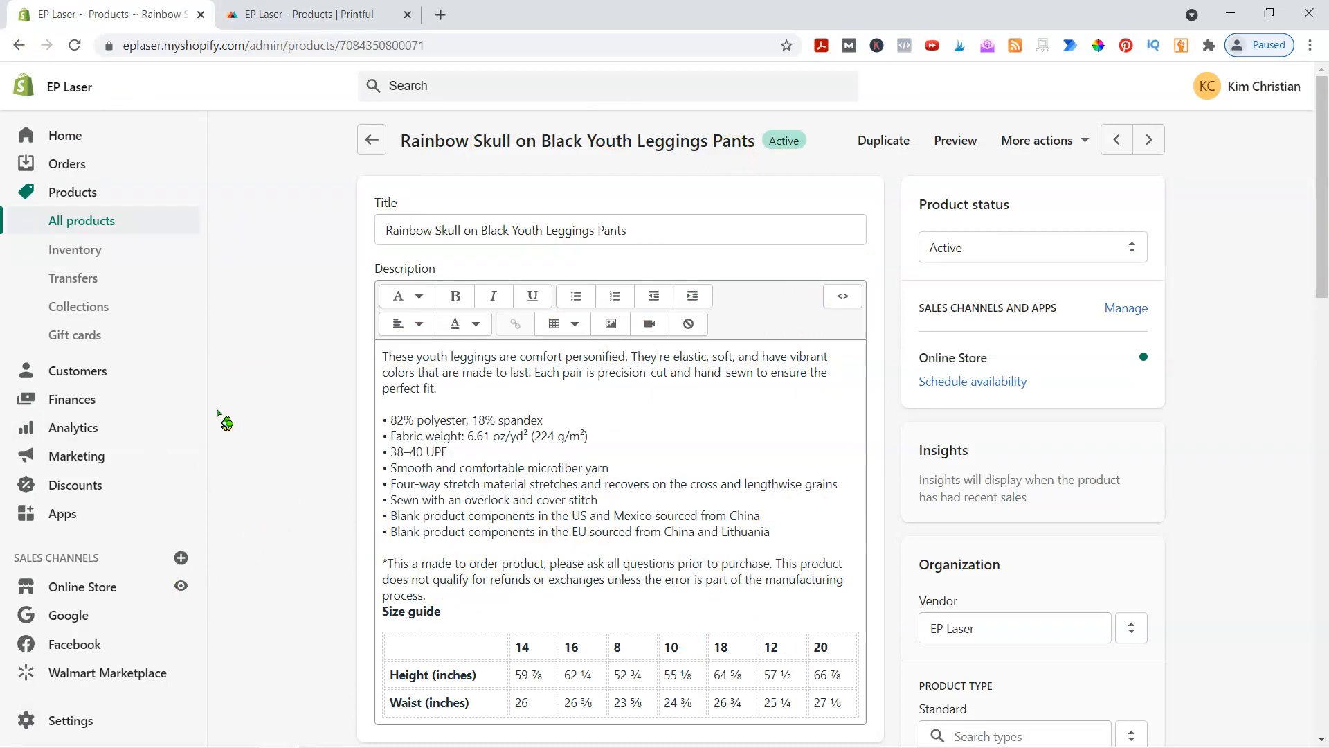
{"action": "left_click", "coordinate": [373, 141]}
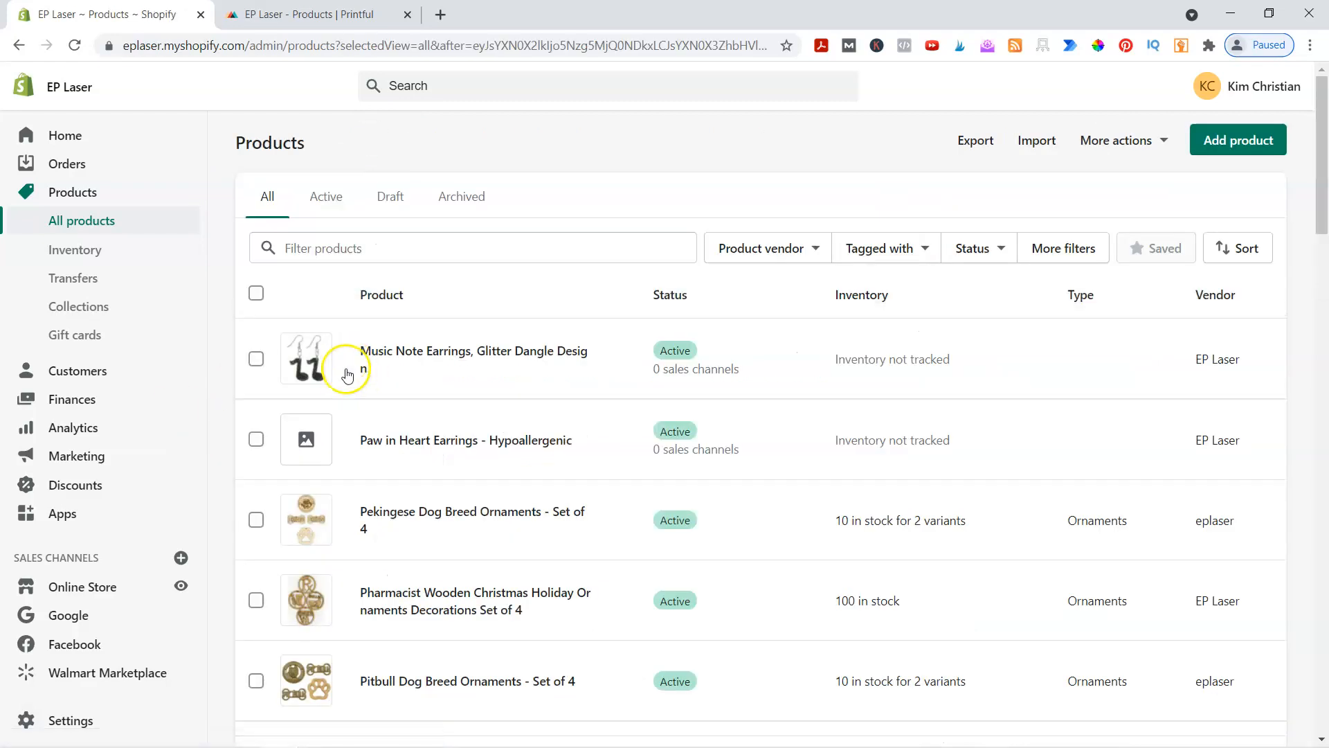